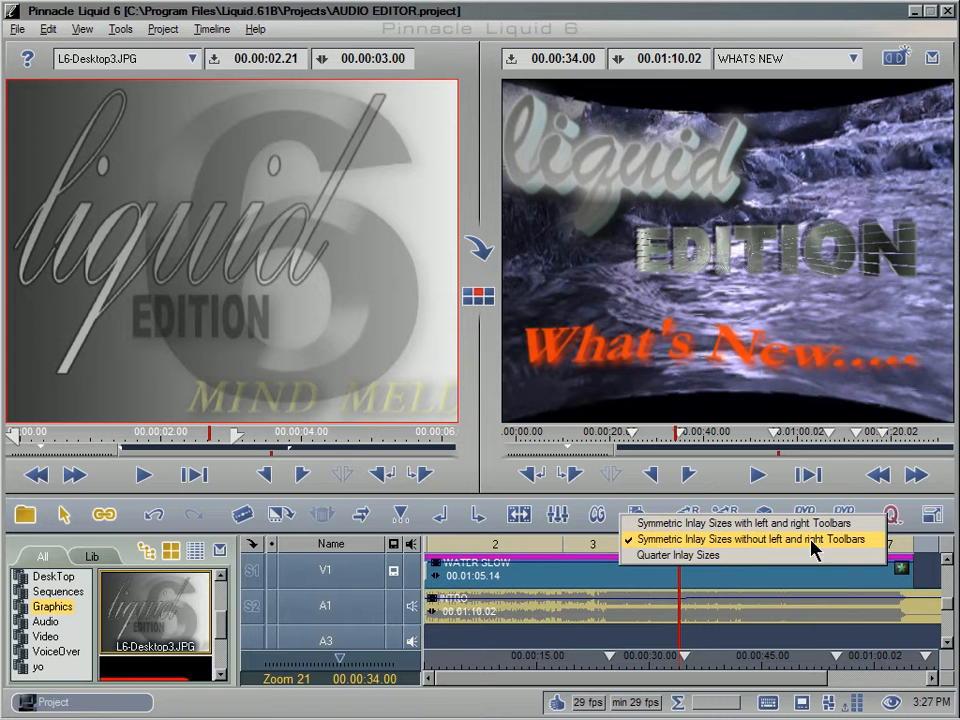
Step: Open the Audio Editor using the on-screen keyboard shortcut map and close the map
left_click(873, 553)
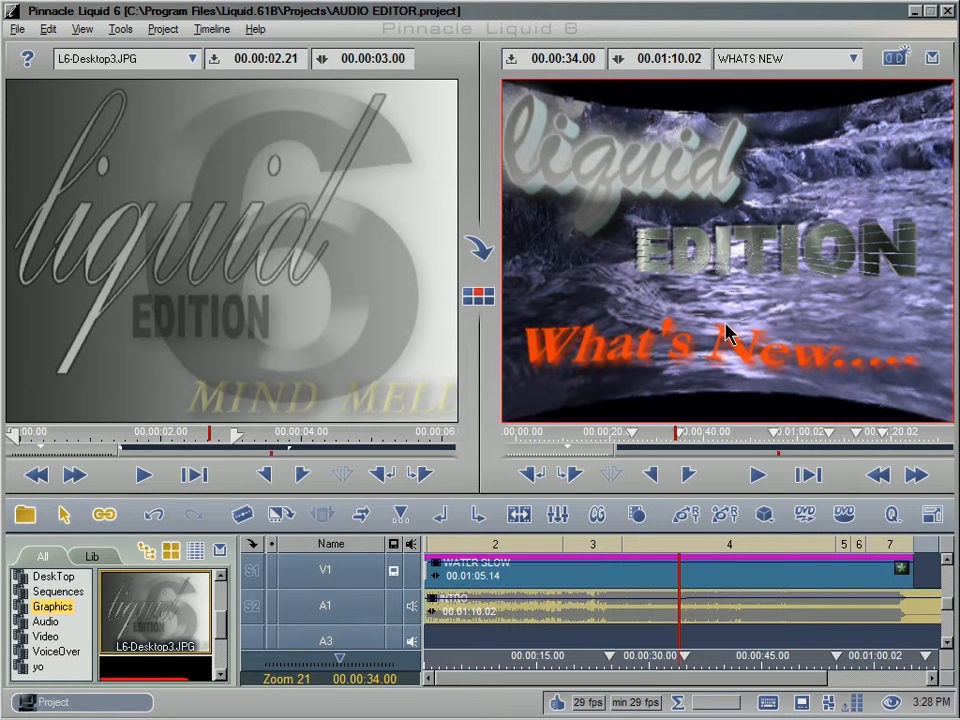
left_click(557, 517)
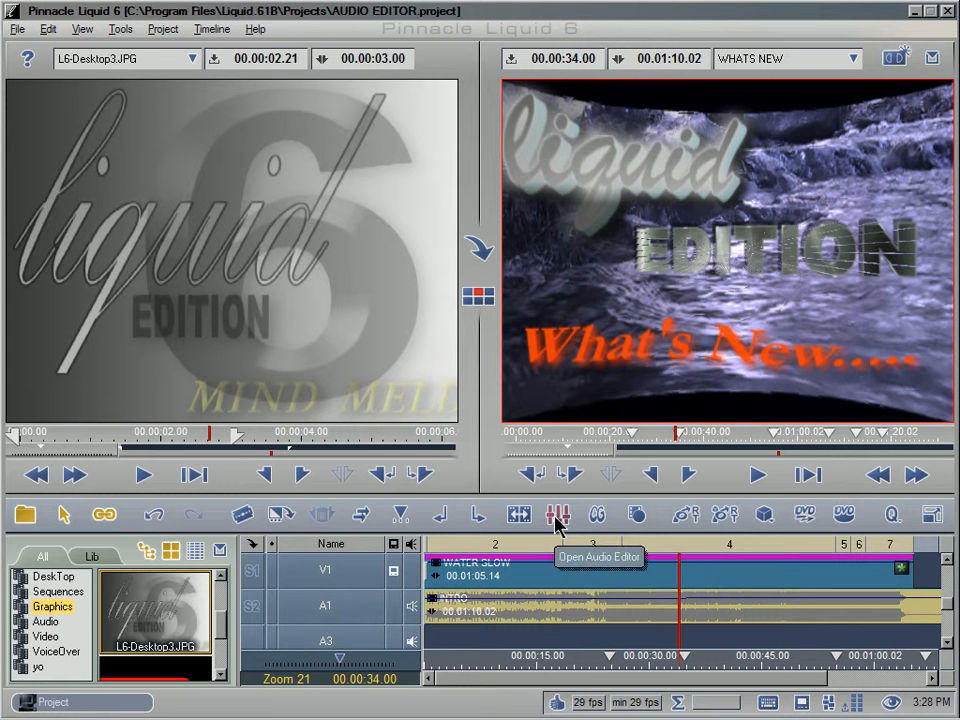
left_click(767, 703)
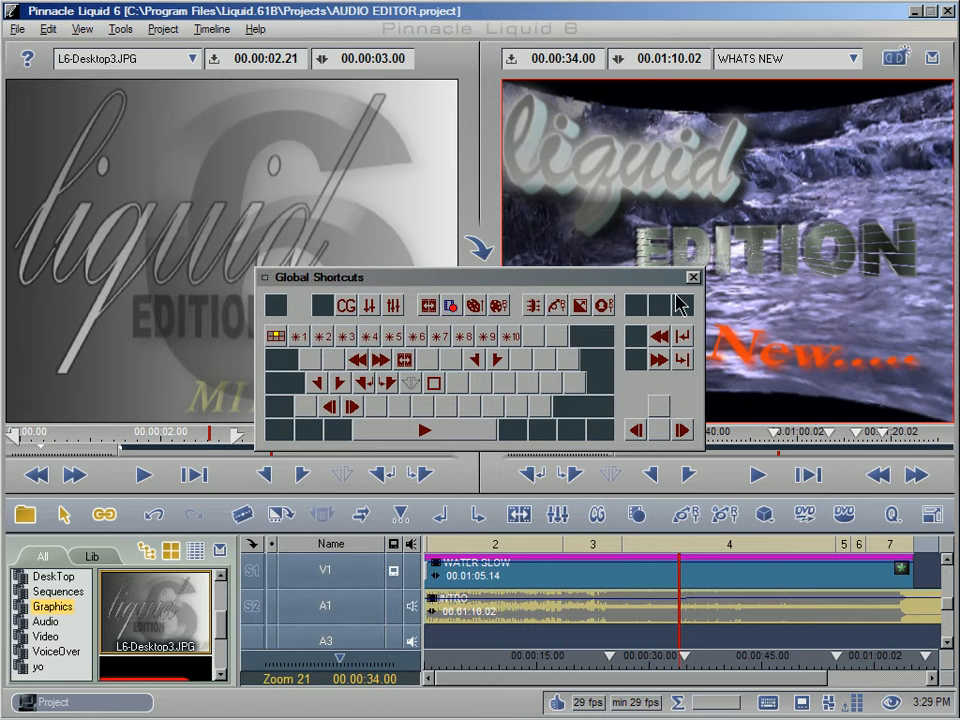
left_click(397, 310)
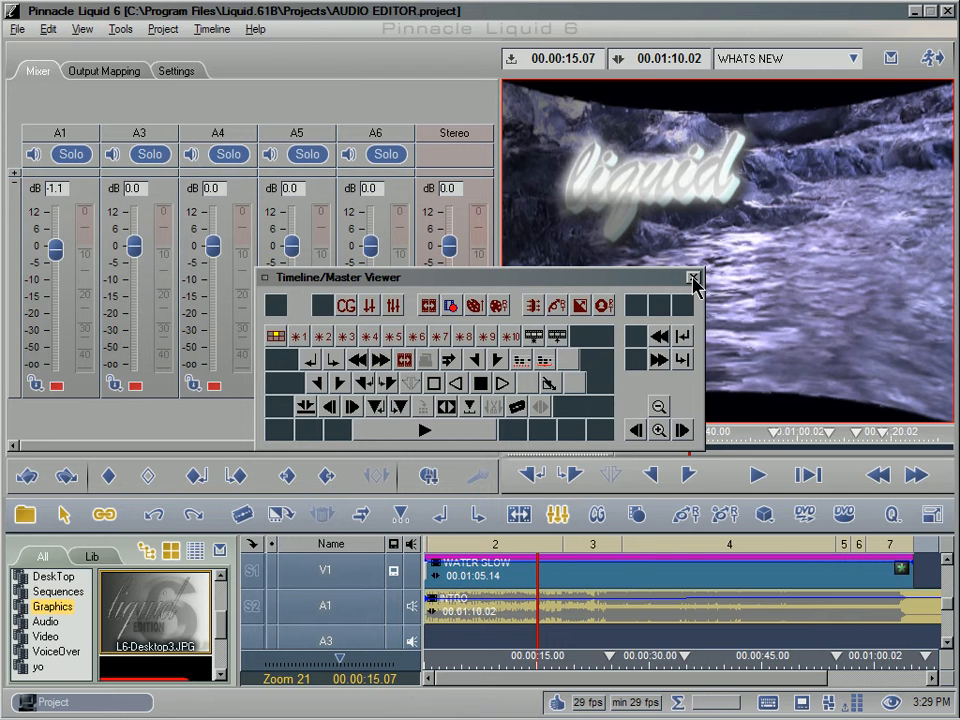
left_click(693, 278)
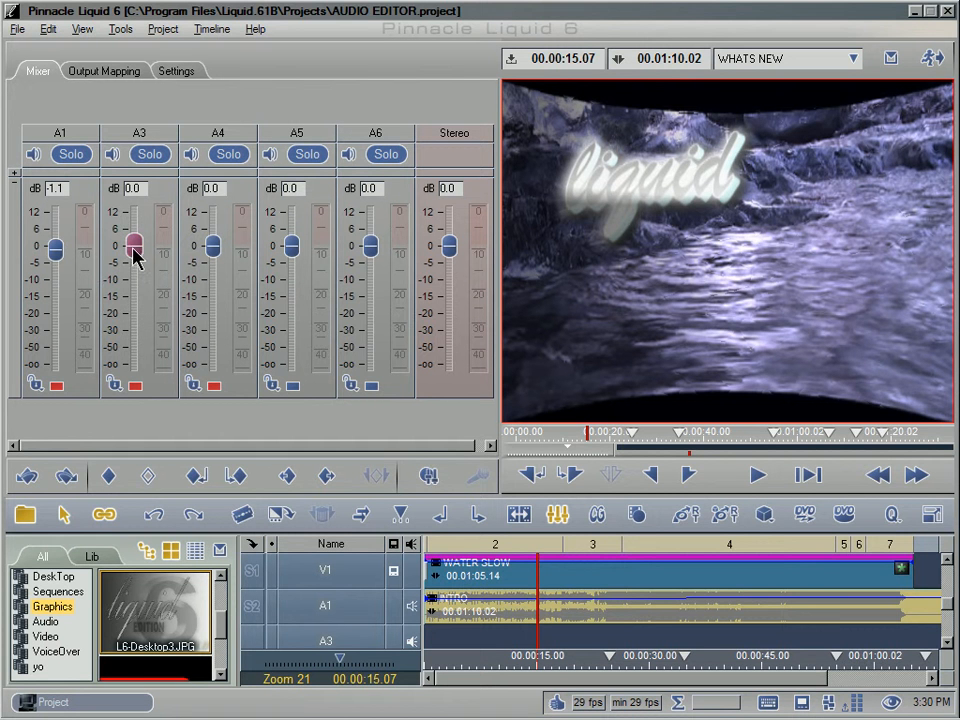
Step: Play the sequence from near its start to check the A1 and Stereo level meters
left_click(150, 155)
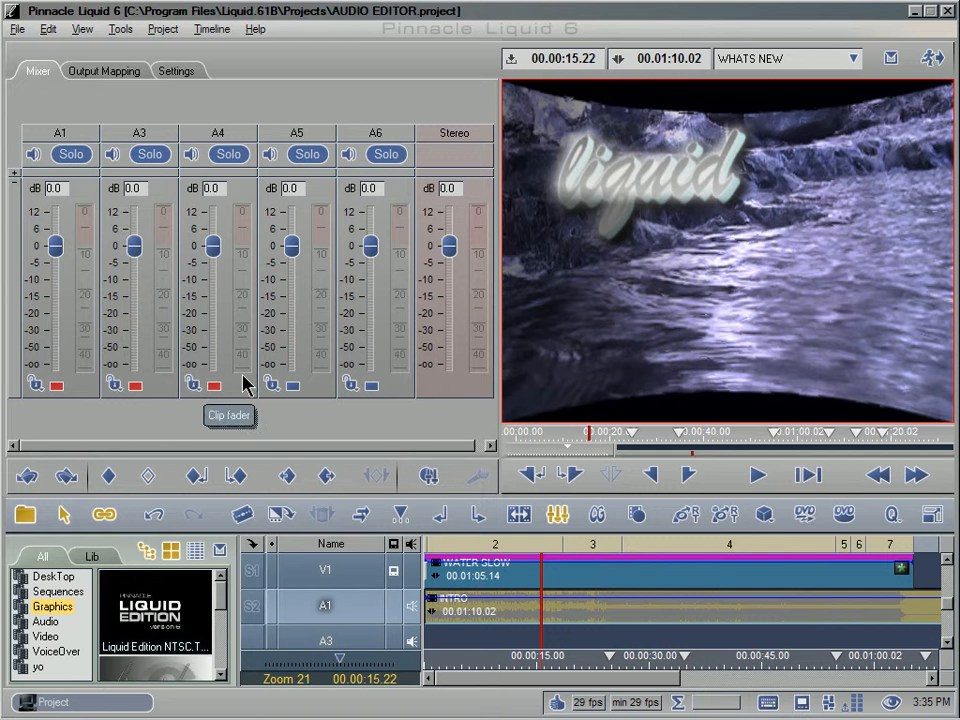
left_click_drag(548, 664, 428, 670)
key("space")
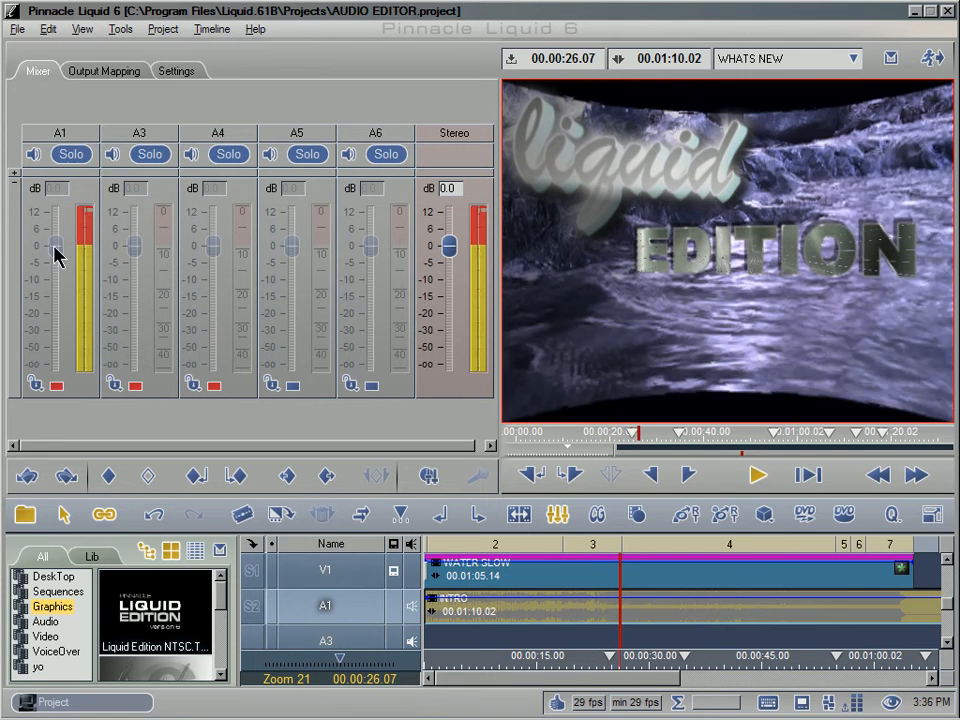
key("space")
Step: Try lowering the A1 clip fader to about -22 dB at 00.00.26.07 and adjusting its keyframe on the INTRO clip
left_click_drag(55, 246, 55, 320)
key("space")
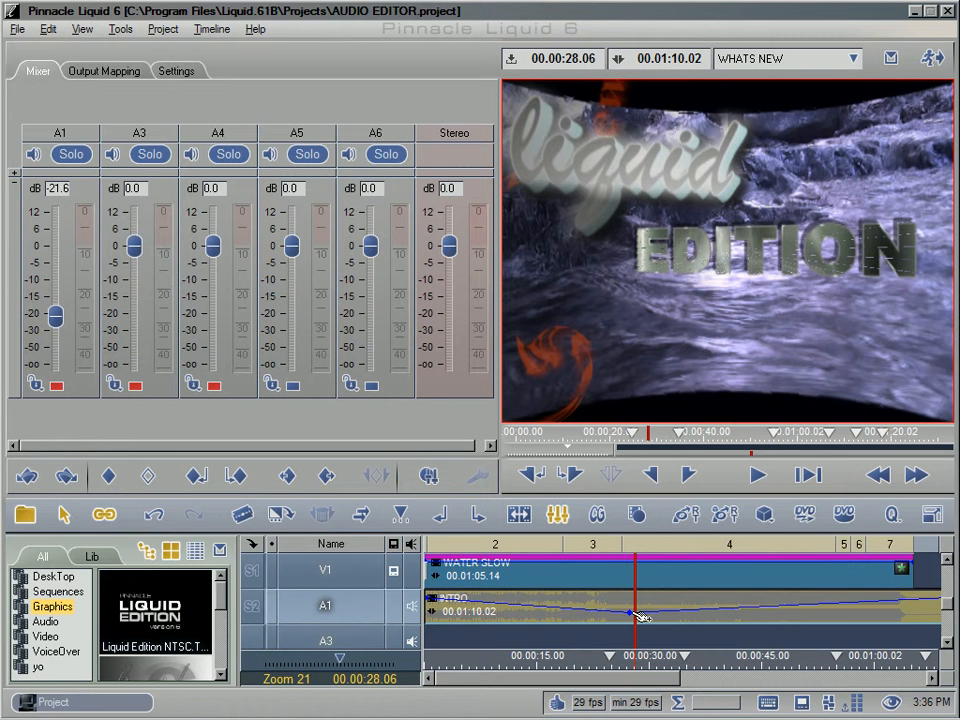
left_click_drag(637, 616, 633, 645)
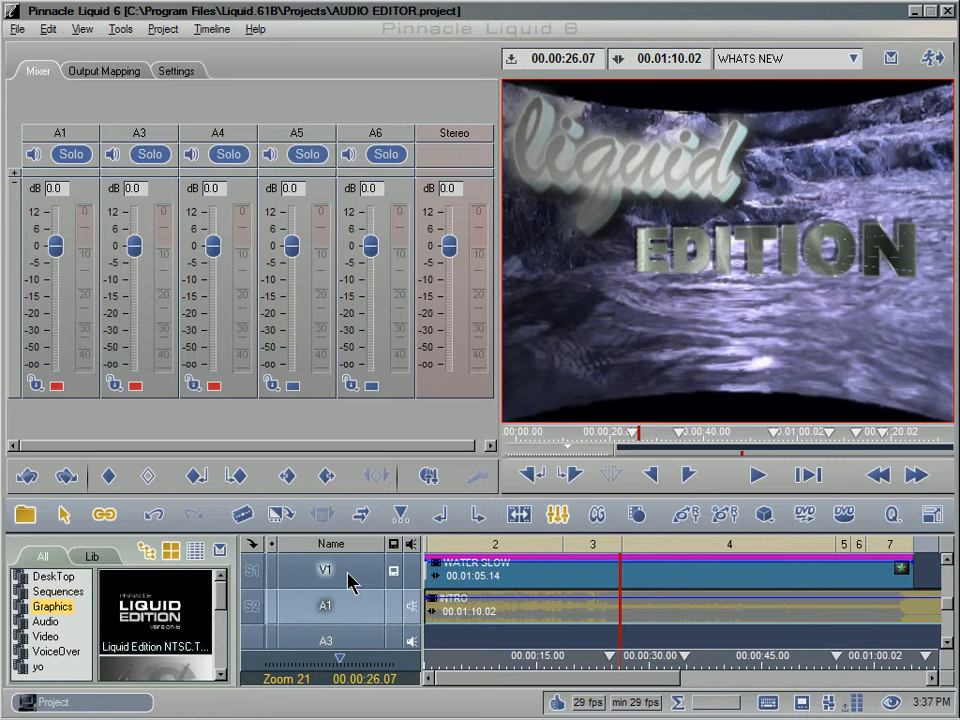
Step: Switch the V1 track's audio on to view its mixer channel, and switch it off again
left_click(412, 574)
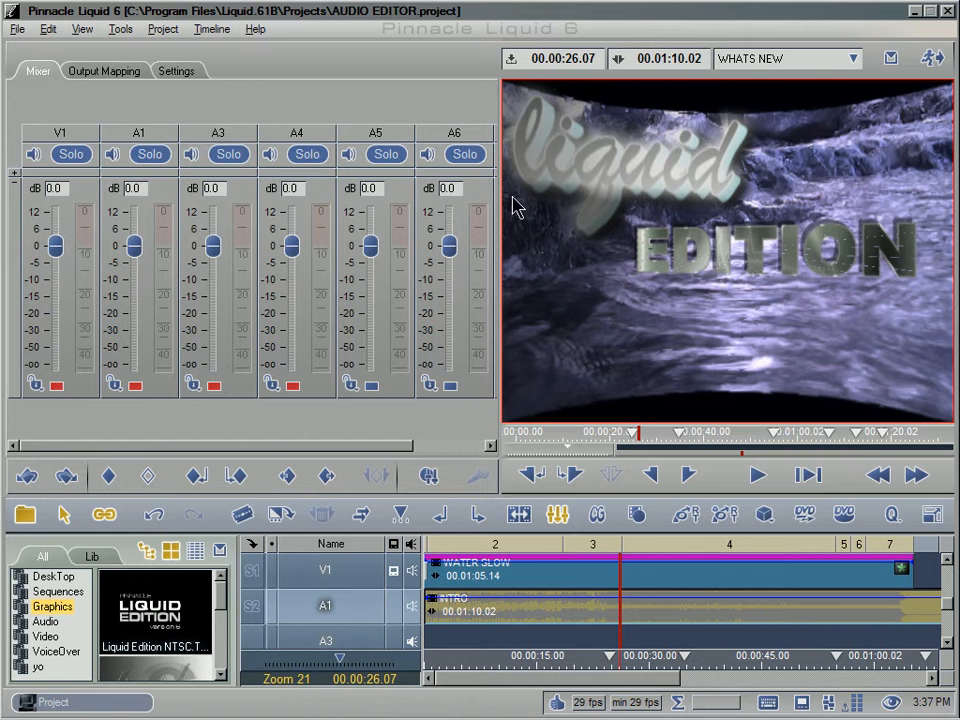
left_click_drag(364, 447, 437, 447)
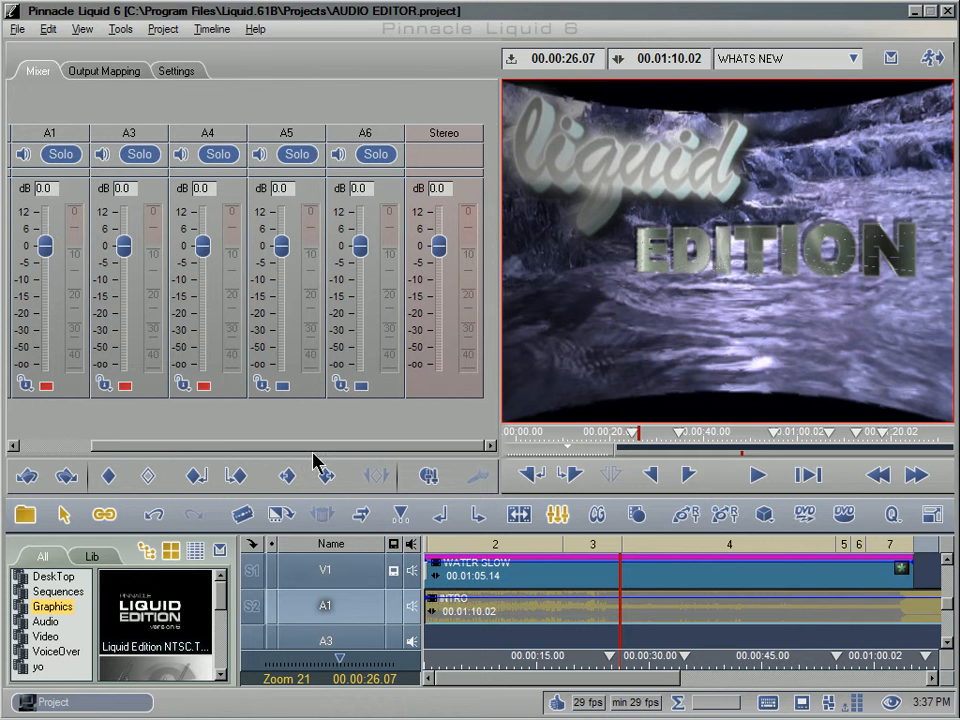
left_click_drag(313, 447, 171, 450)
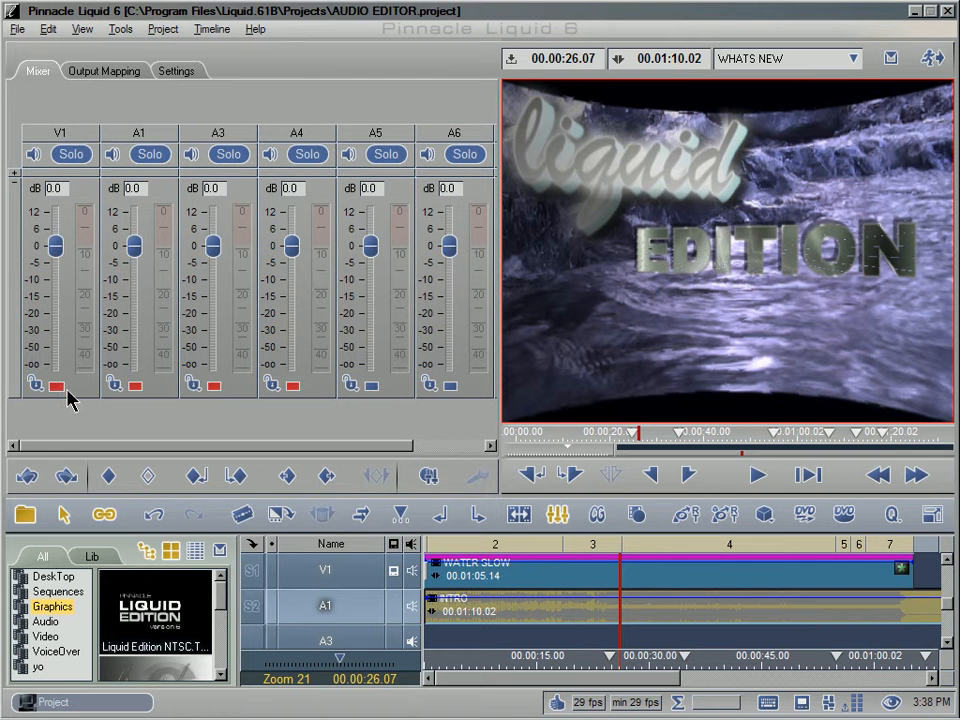
left_click(412, 572)
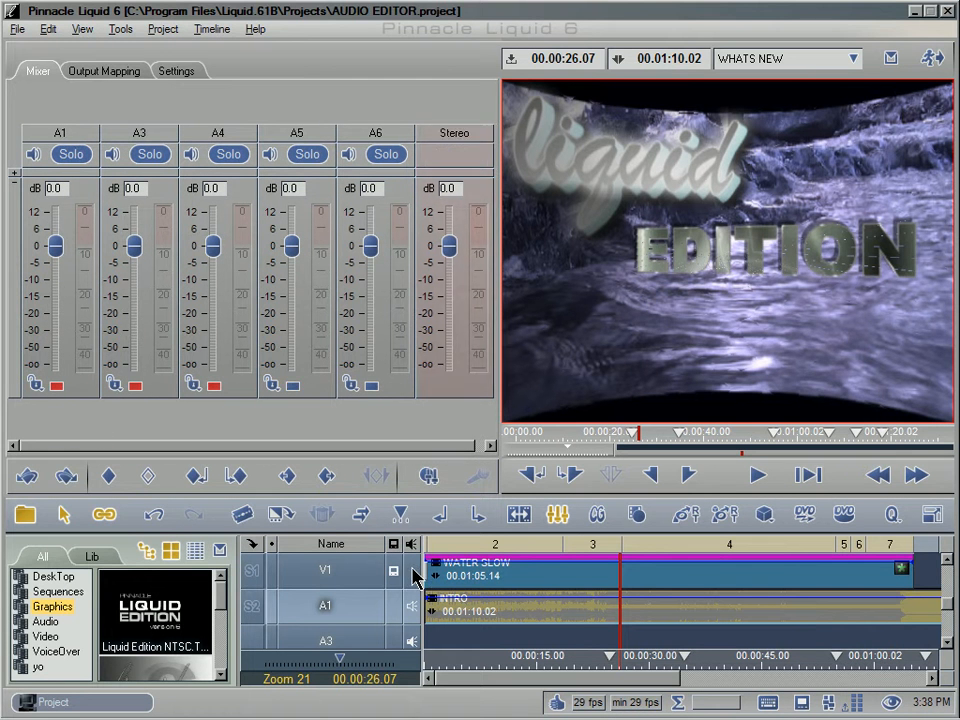
Step: Switch off audio for tracks A6, A5, A4 and A3, keeping only the A1 and Stereo channels in the mixer
left_click(947, 643)
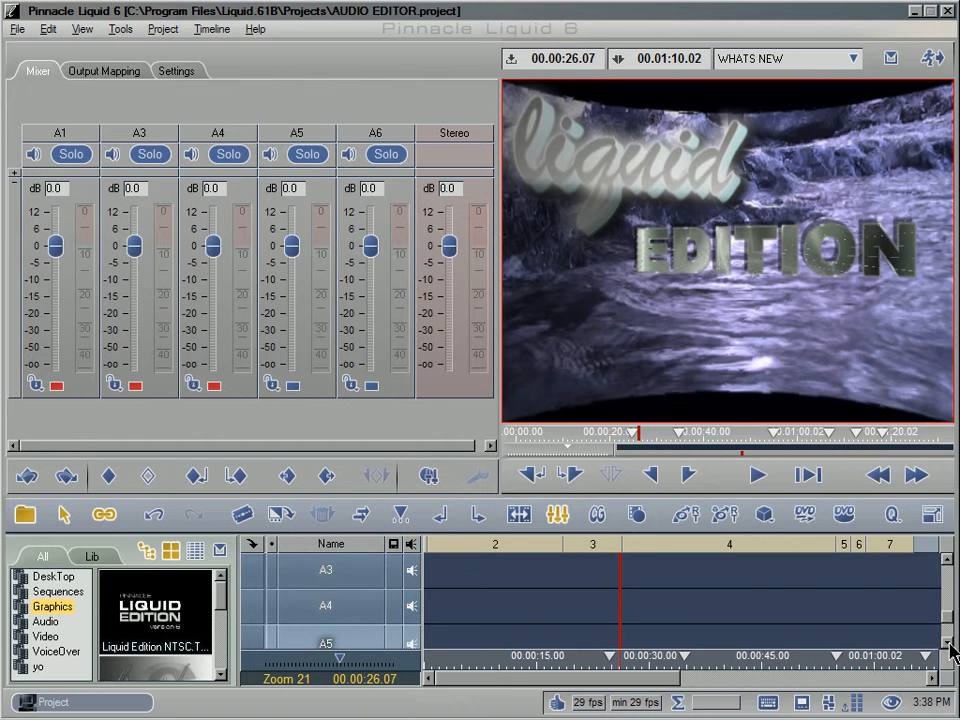
left_click(947, 643)
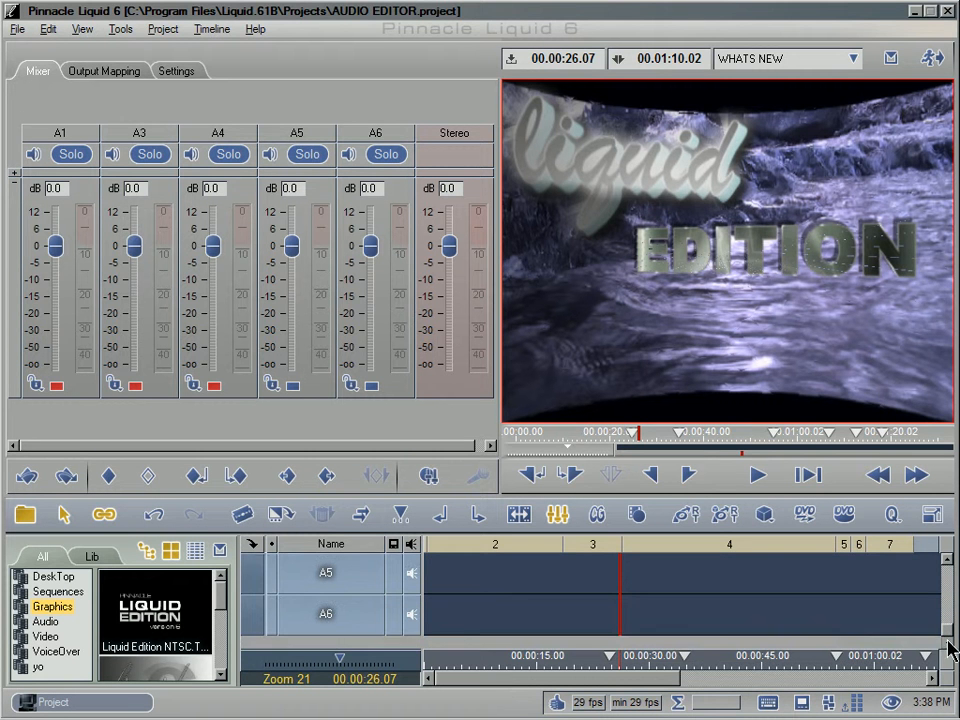
left_click(413, 615)
left_click(412, 575)
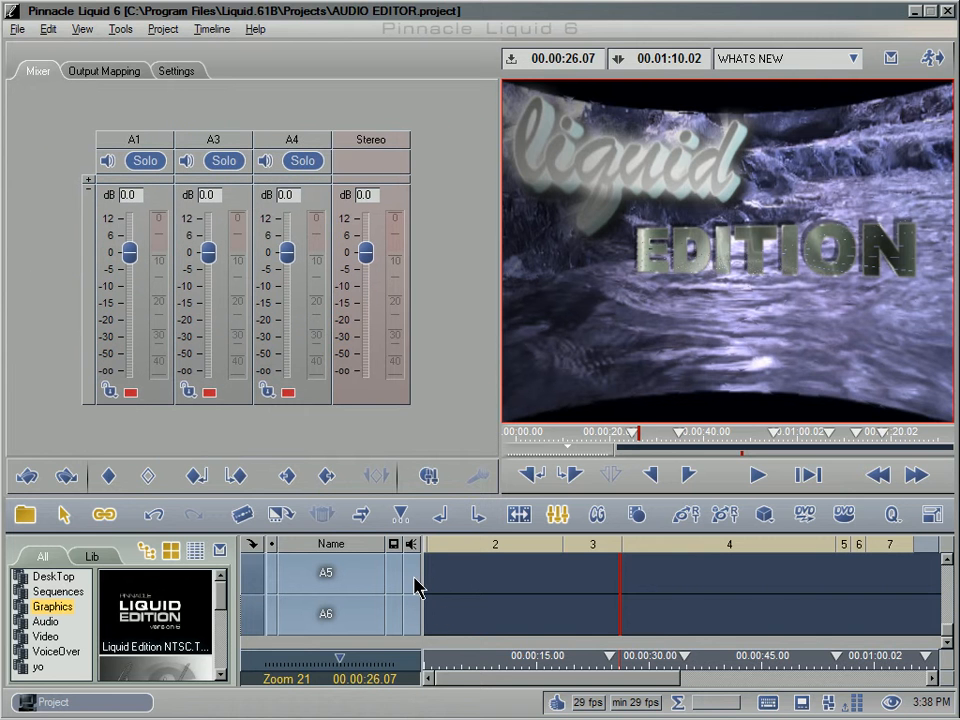
left_click(946, 561)
left_click(946, 561)
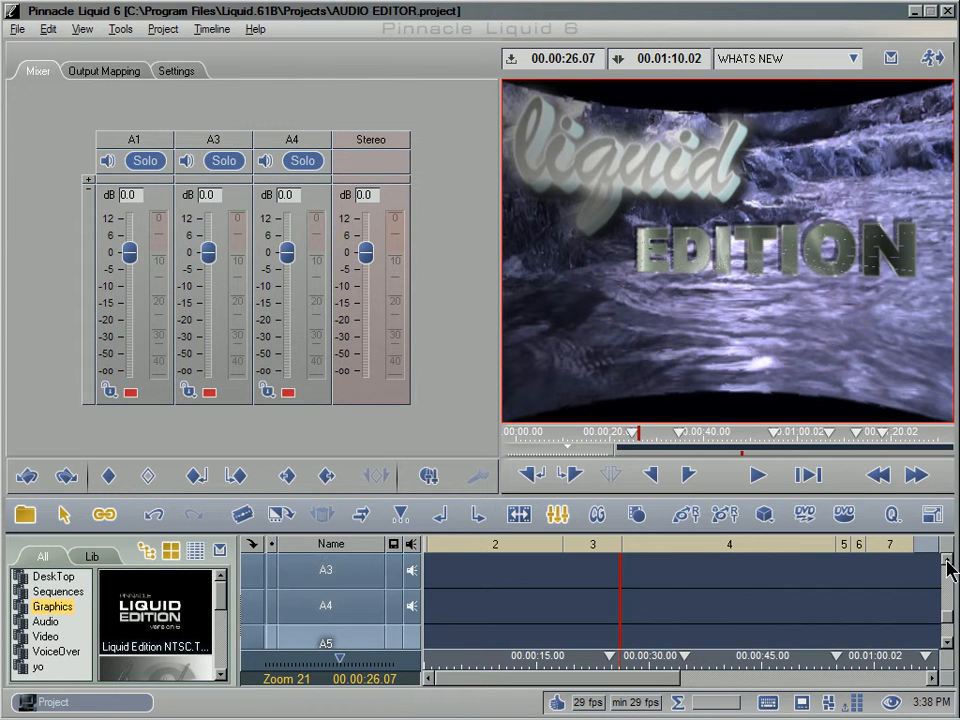
left_click(946, 561)
left_click(412, 640)
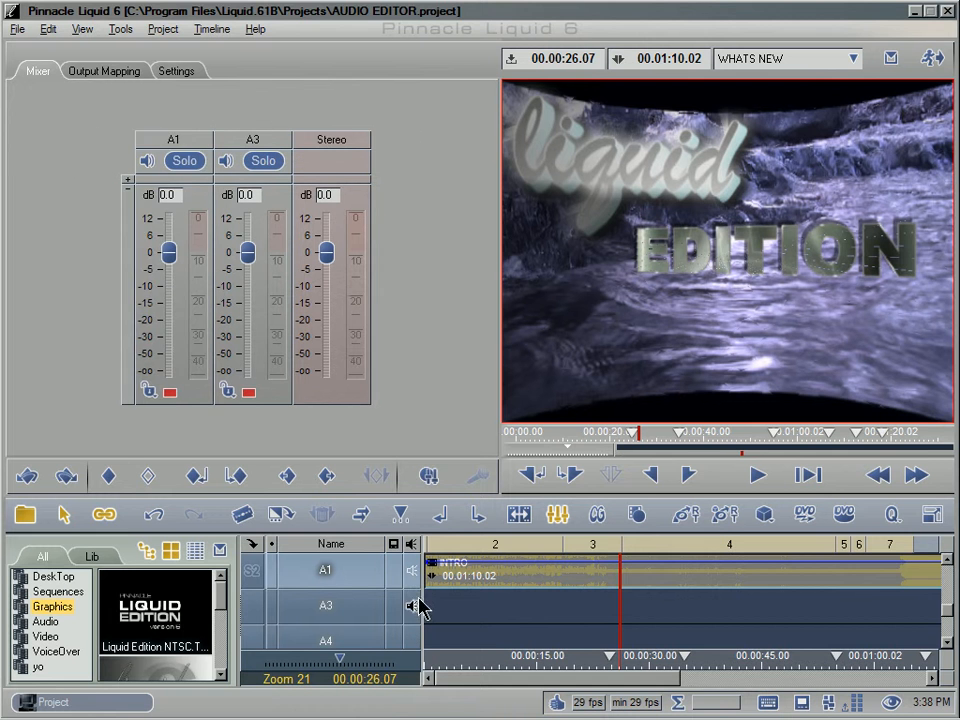
left_click(412, 605)
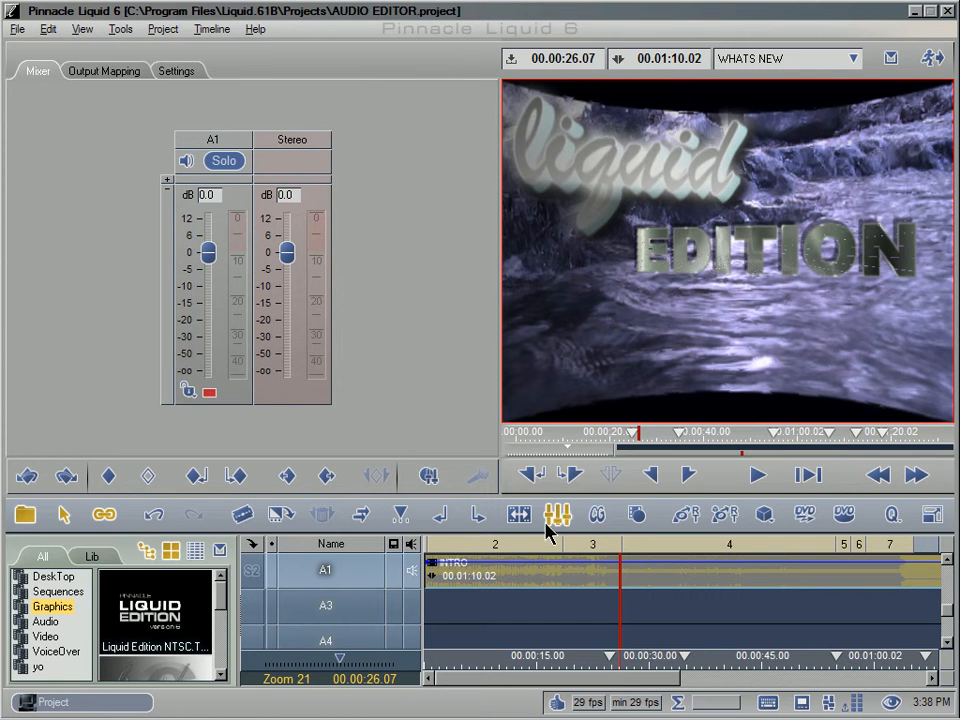
Step: Play early parts of the INTRO clip to observe the remaining A1 and Stereo meters
left_click(461, 670)
key("space")
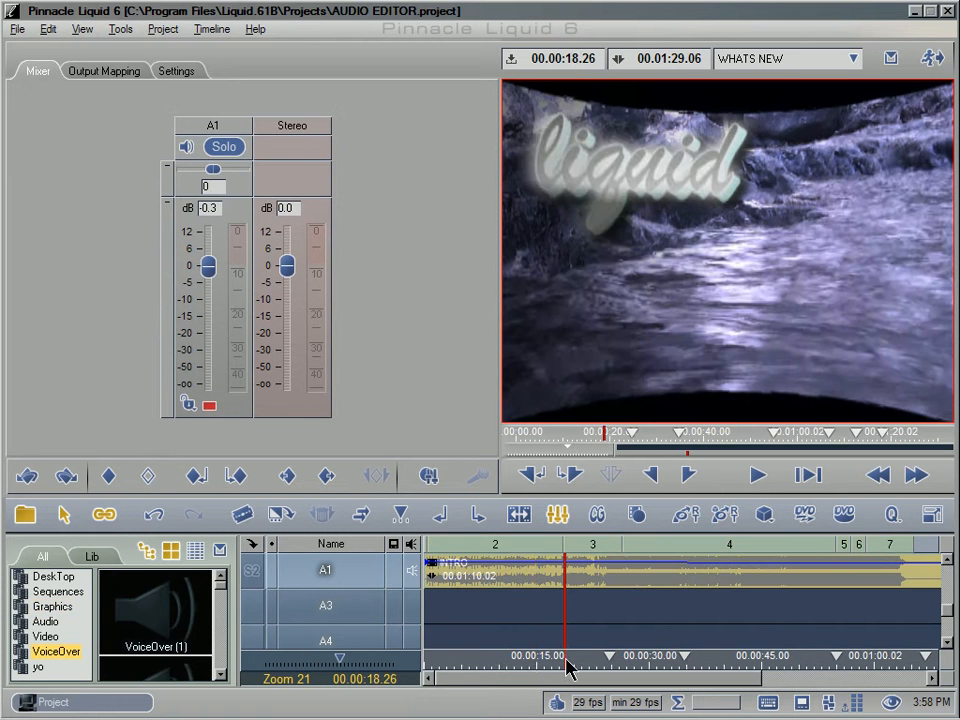
left_click_drag(567, 668, 477, 676)
key("space")
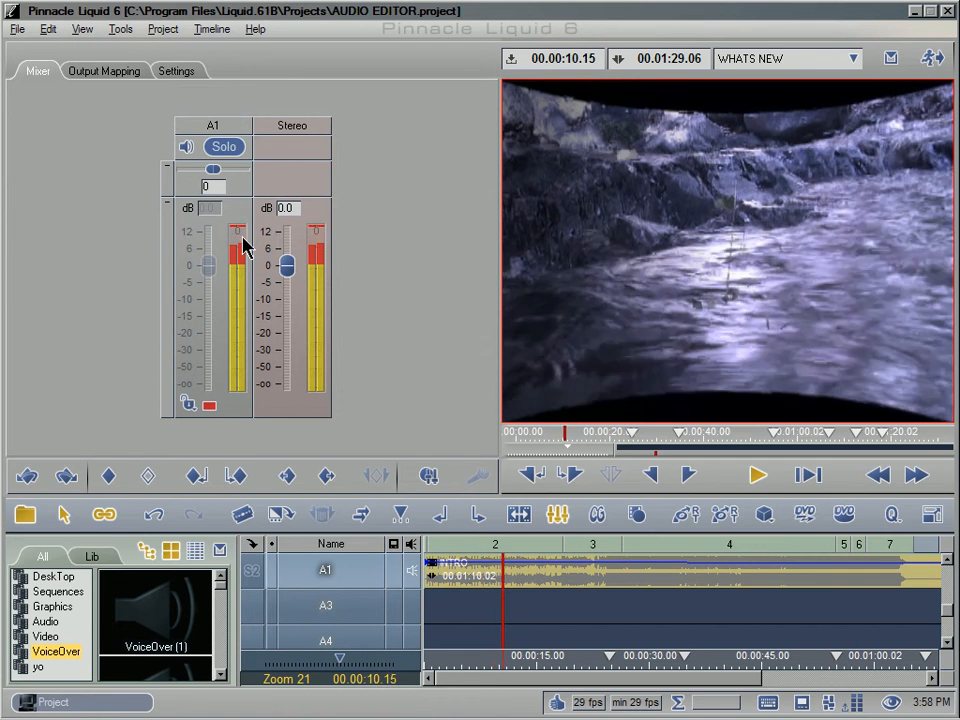
key("space")
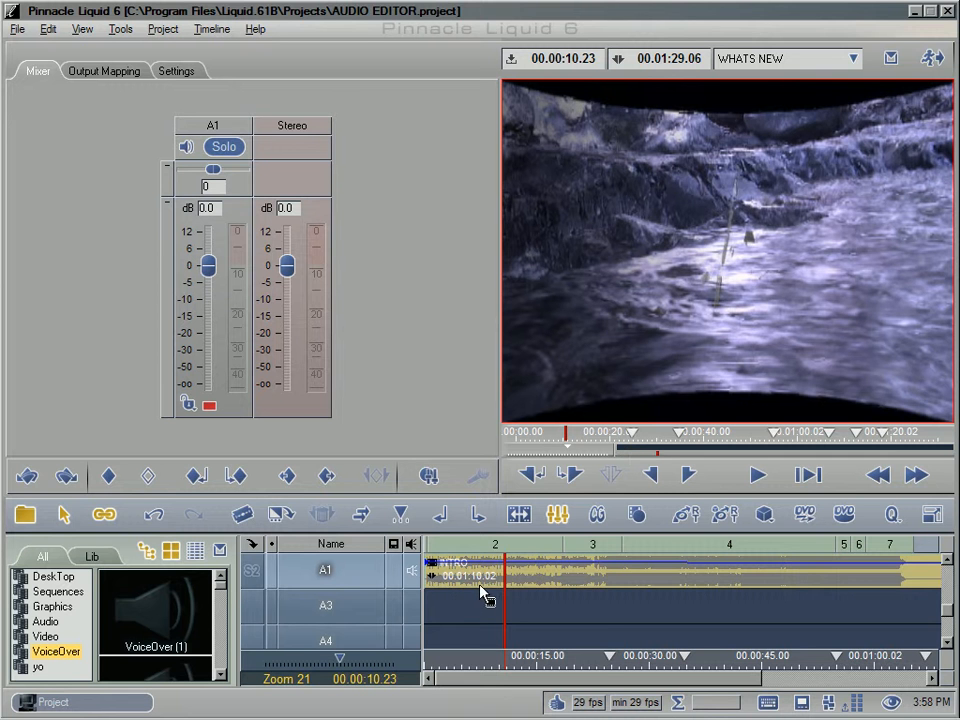
Step: Increase the height of the A1 track on the timeline, keeping the timeline at Zoom 21
key("minus")
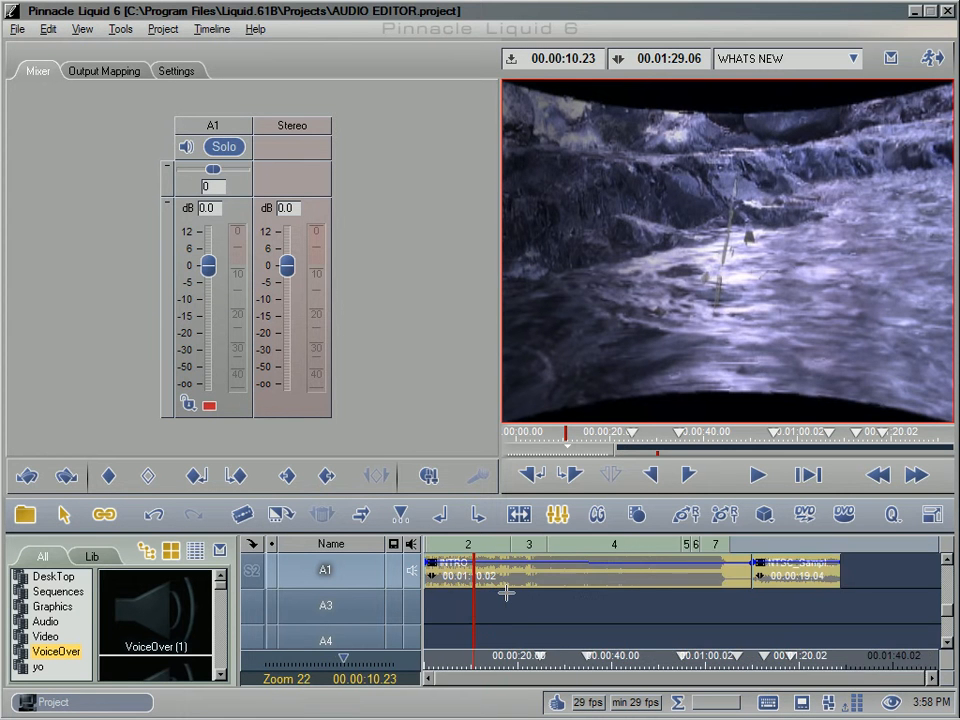
key("minus")
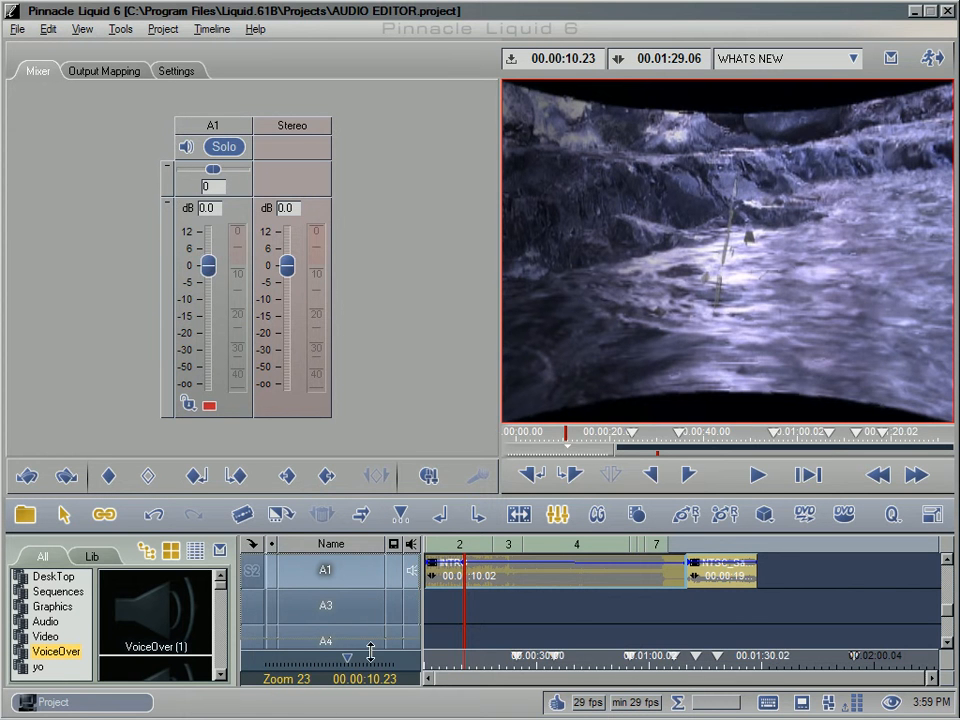
left_click_drag(371, 652, 372, 656)
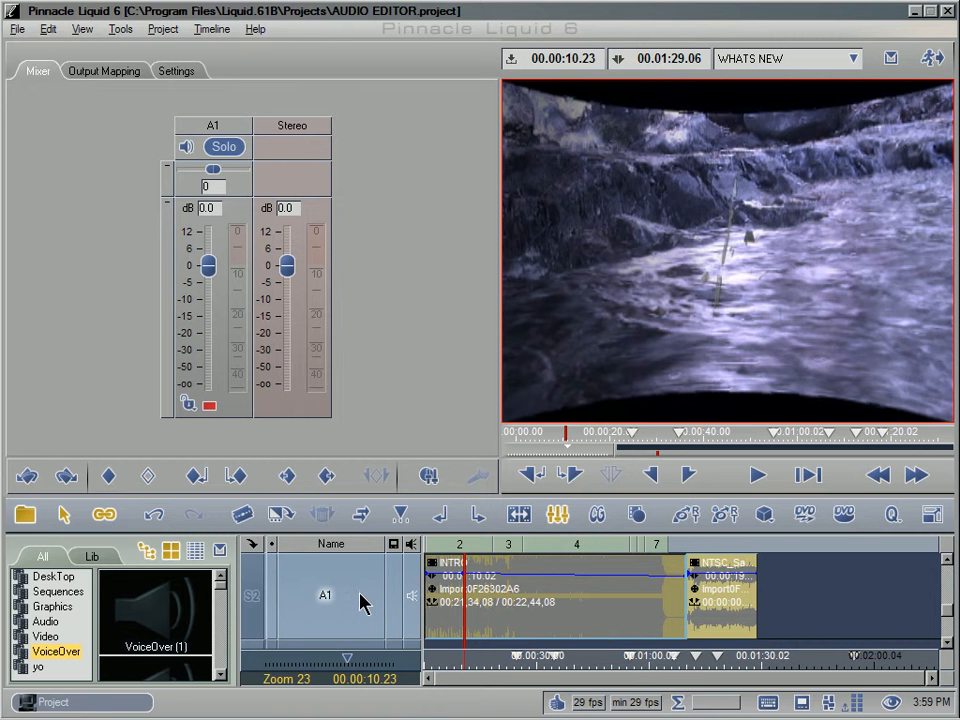
key("plus")
key("plus")
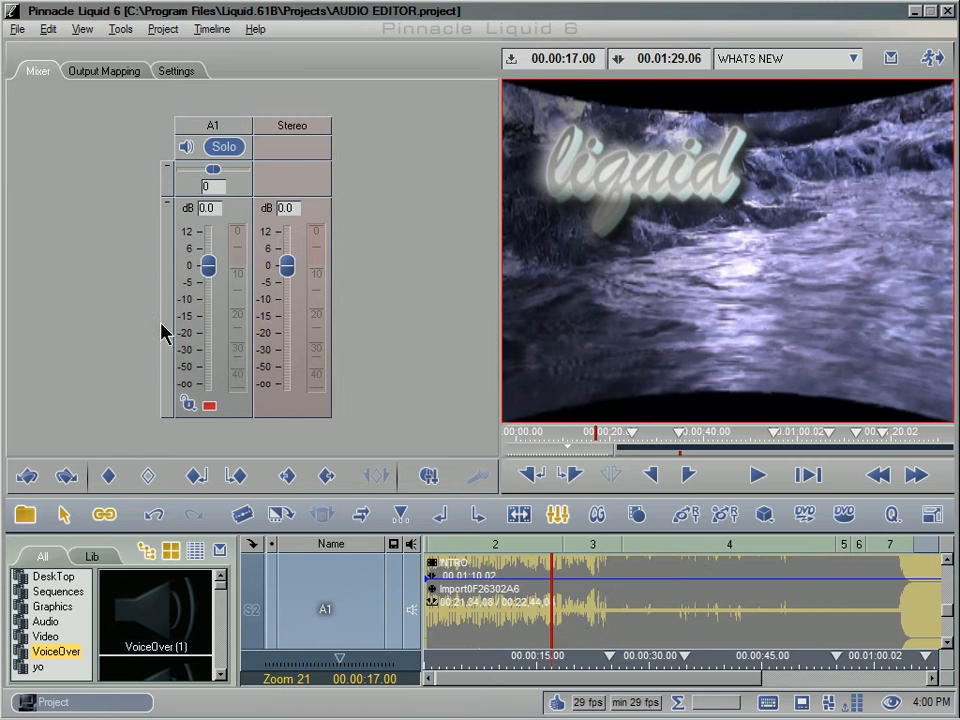
Step: Lower the A1 clip fader to about -19 dB at 00.00.17.00 and at the start of the INTRO clip
left_click_drag(207, 266, 204, 332)
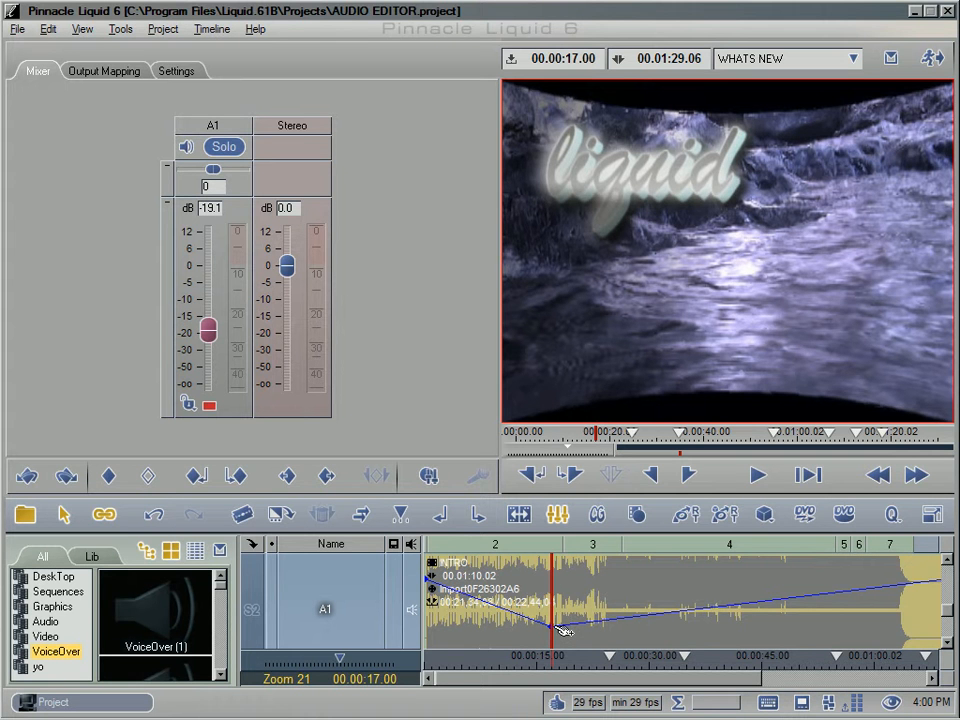
left_click(200, 477)
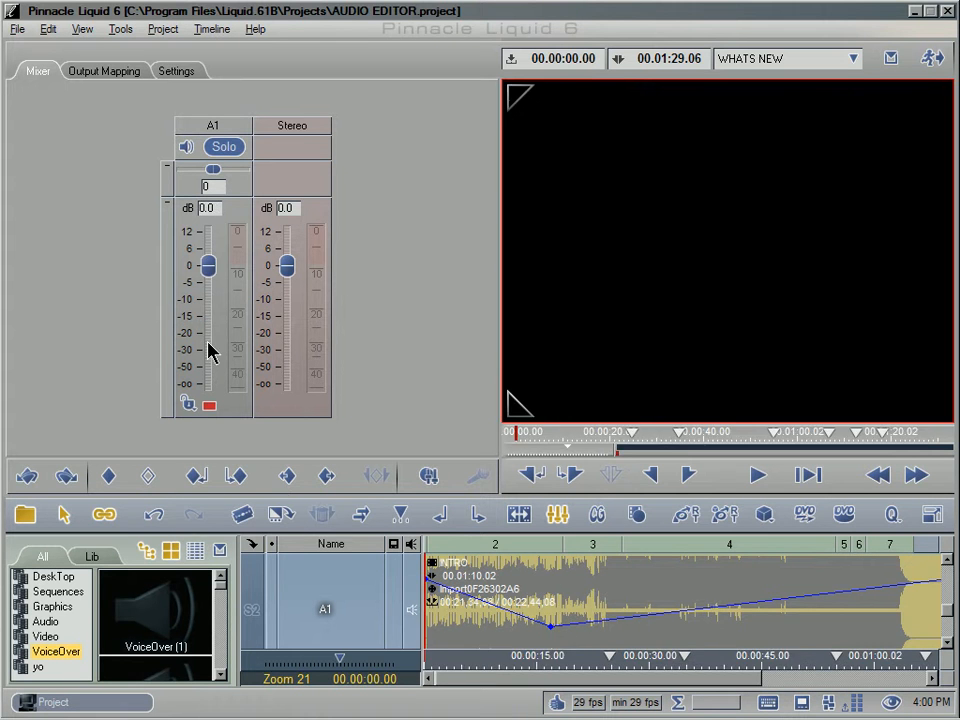
left_click_drag(210, 272, 223, 339)
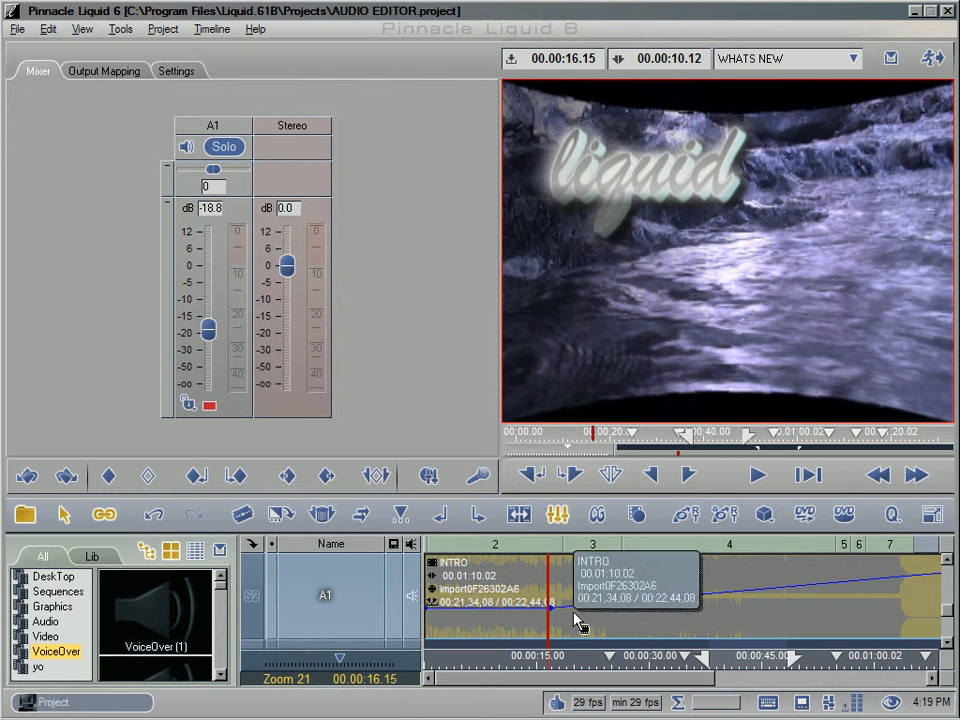
Step: Lower the INTRO clip's first volume keyframe to -oo dB and place the playhead at 00.00.34.24 with the timeline at Zoom 24
left_click(432, 622)
left_click_drag(432, 622, 434, 668)
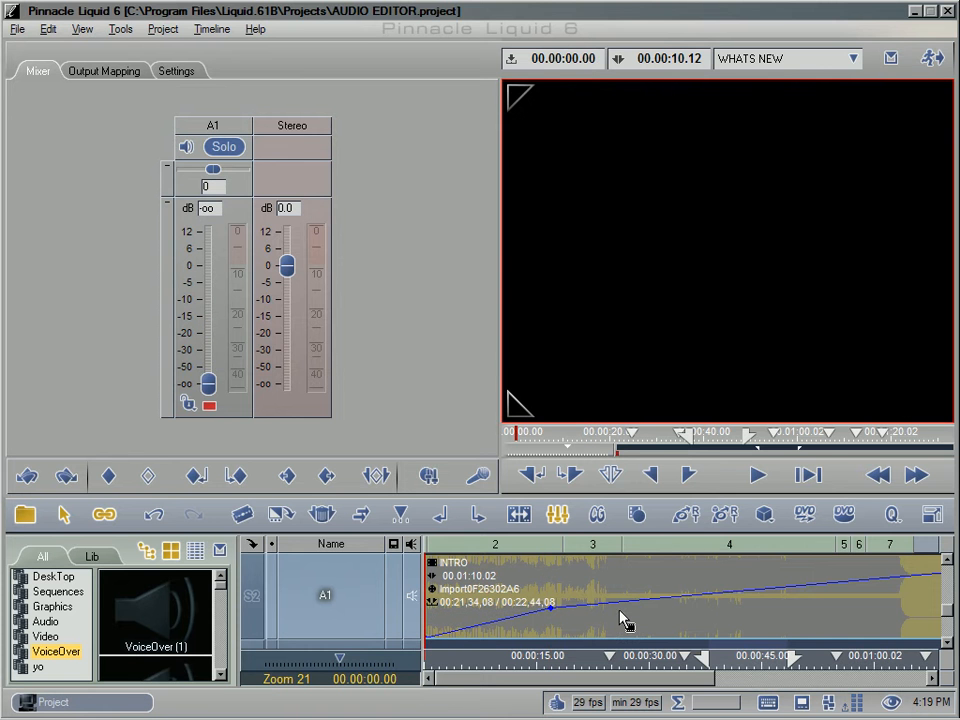
left_click(685, 662)
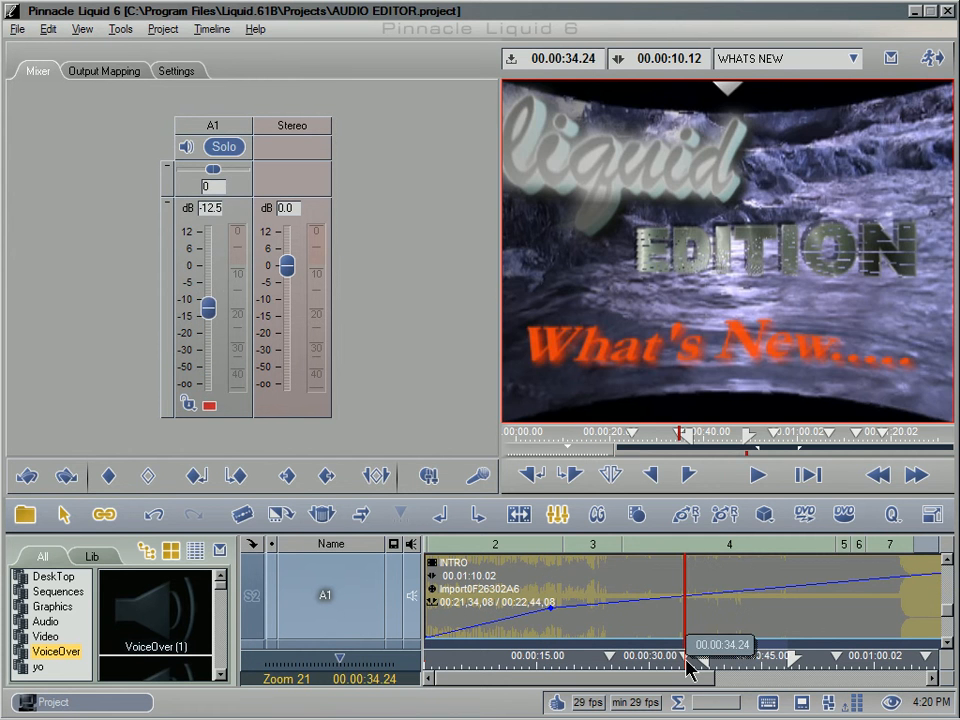
scroll(688, 668, "down", 3)
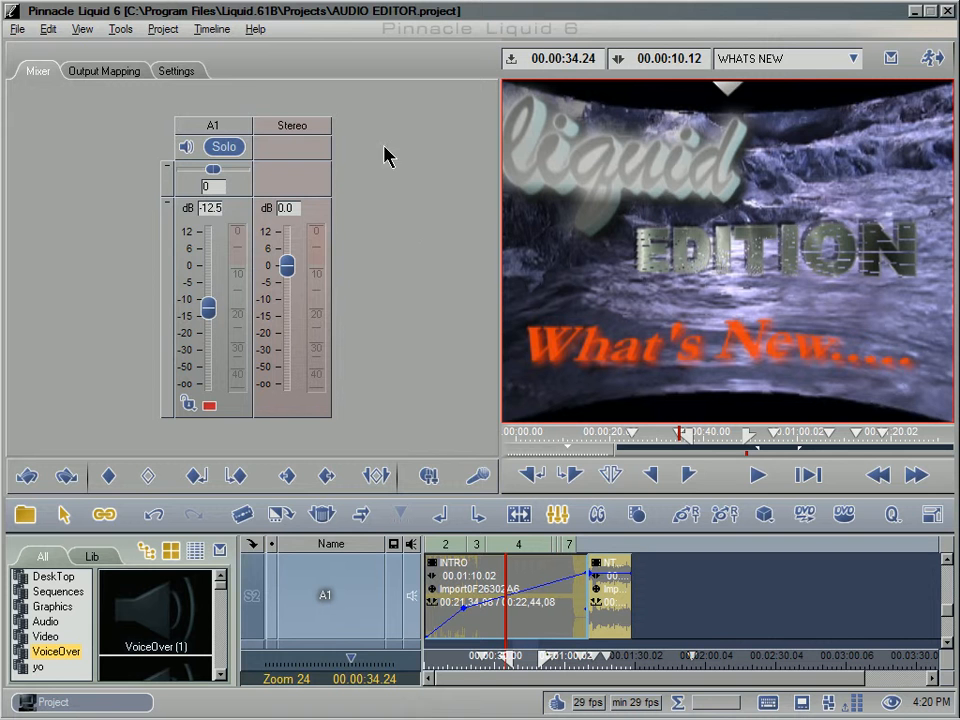
Step: Examine the Audio Editor settings for visible mixer elements, mix automation and voice over, and return to the mixer
left_click(184, 74)
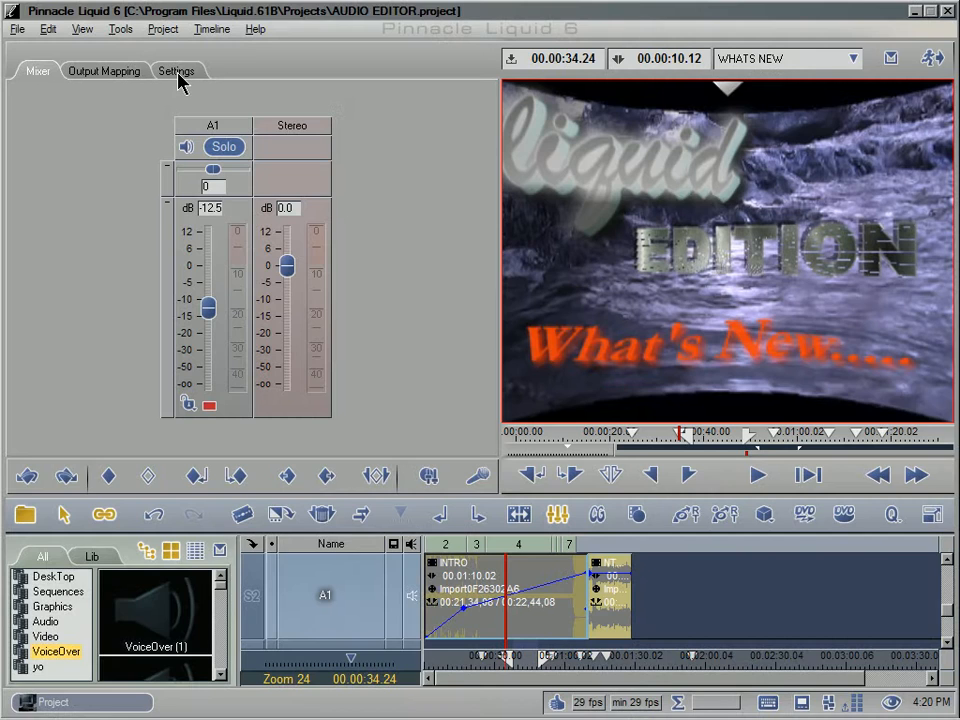
left_click(182, 74)
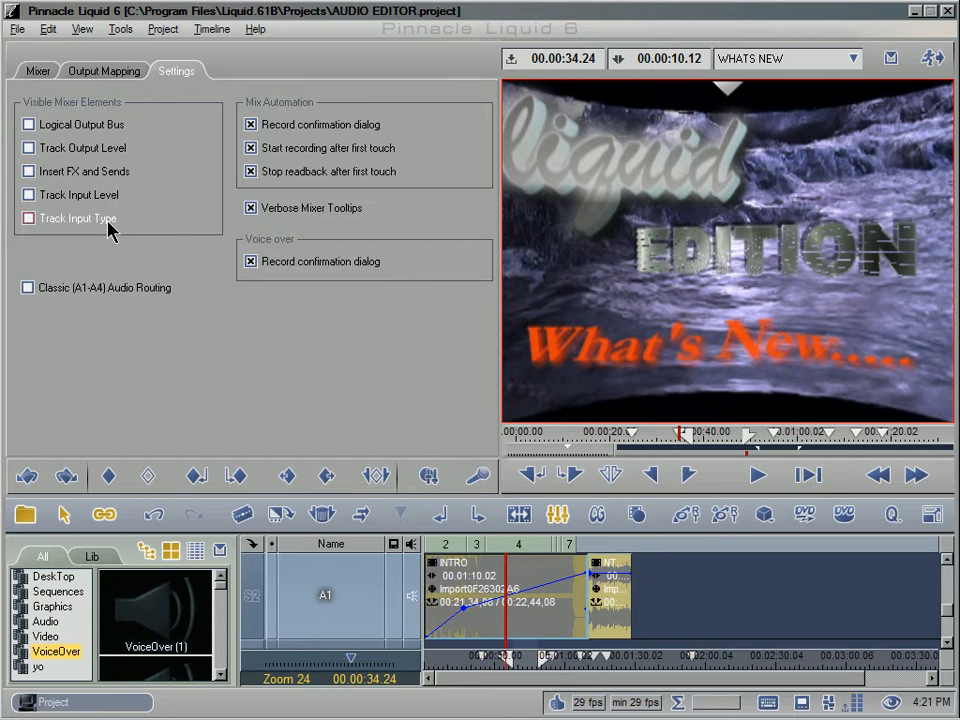
left_click(44, 72)
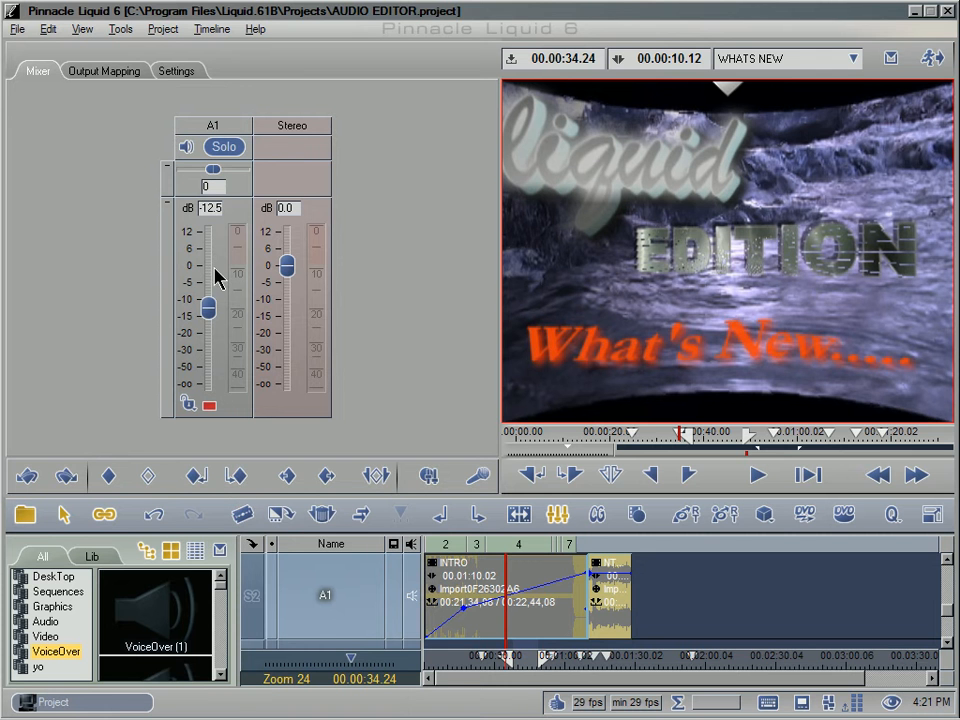
Step: Show the Track Input Type element in the mixer and keep the A1 track's input type at Stereo
left_click(236, 149)
left_click(237, 150)
left_click(188, 80)
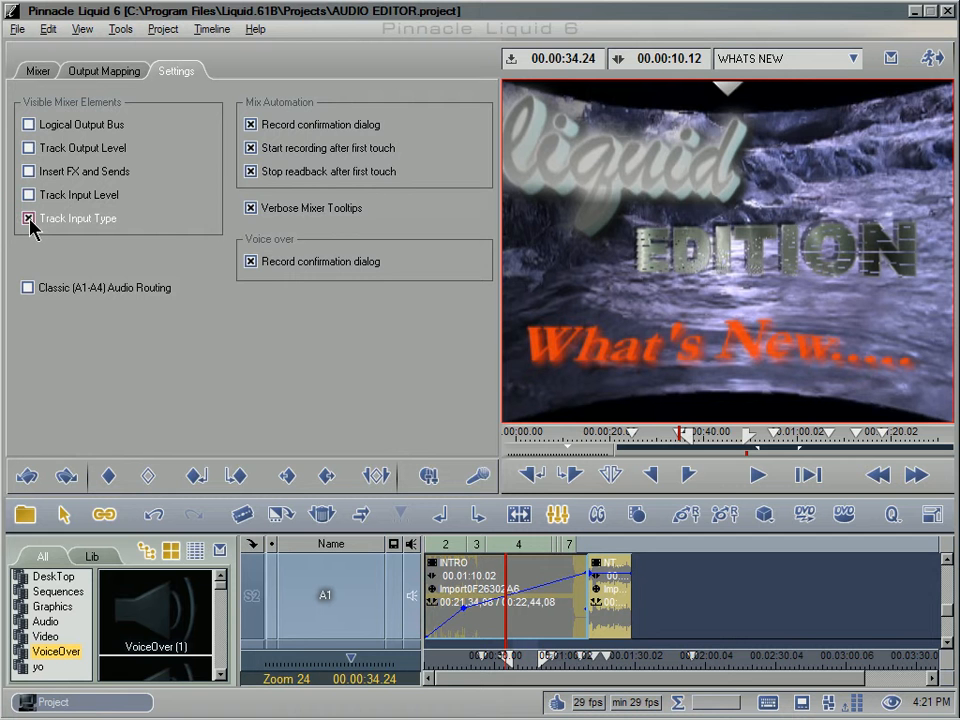
left_click(38, 72)
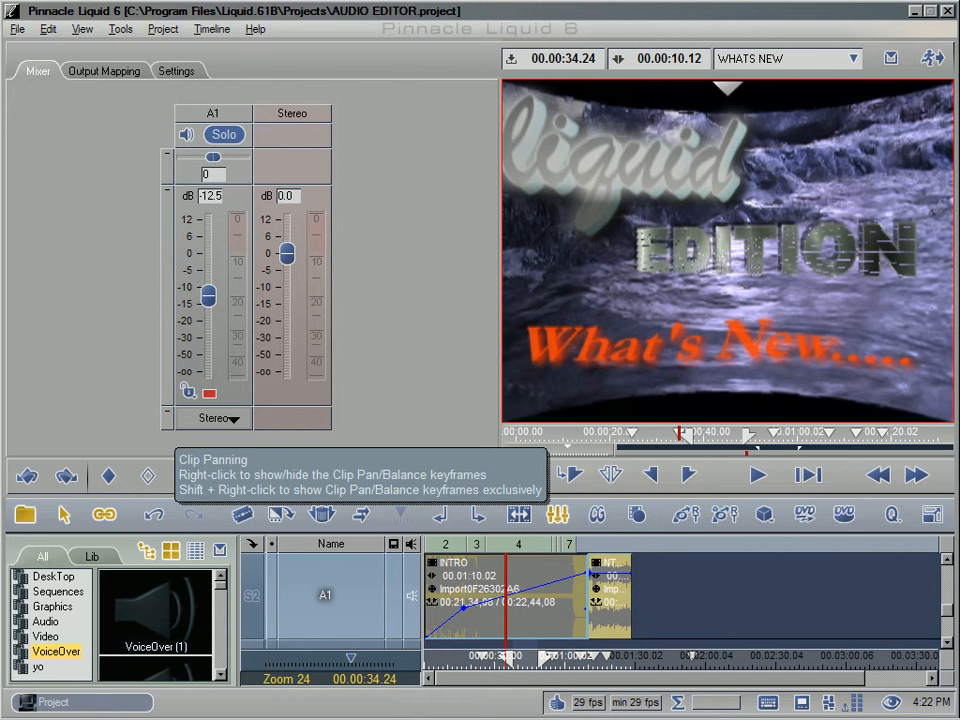
left_click(234, 419)
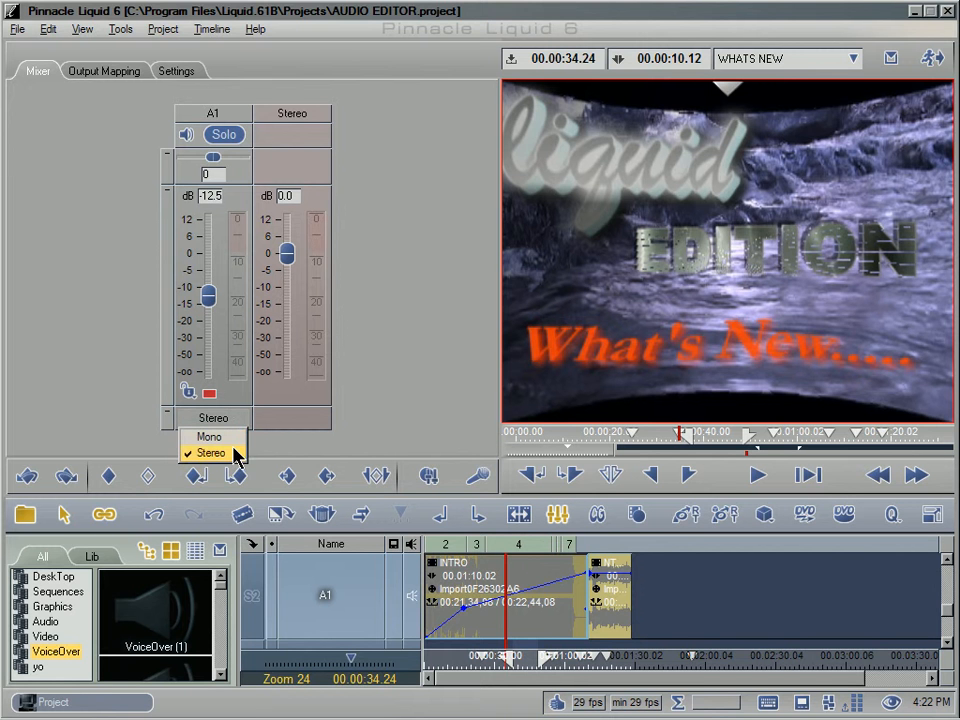
left_click(220, 452)
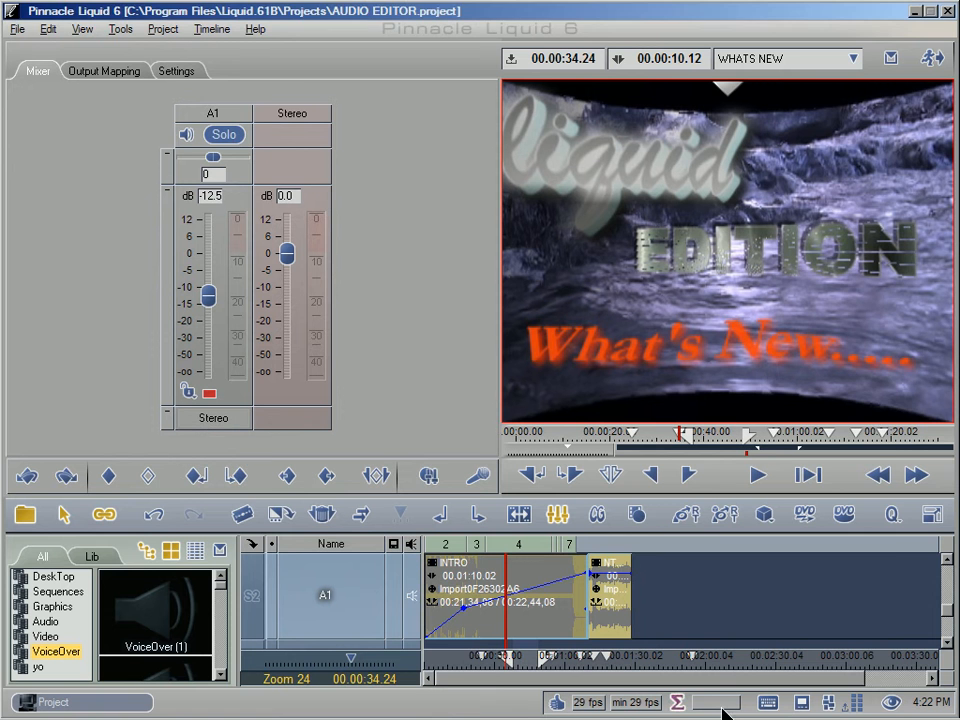
Step: Display the Output level meter beside the mixer channels and play the timeline from 00.00.08.12
left_click(858, 705)
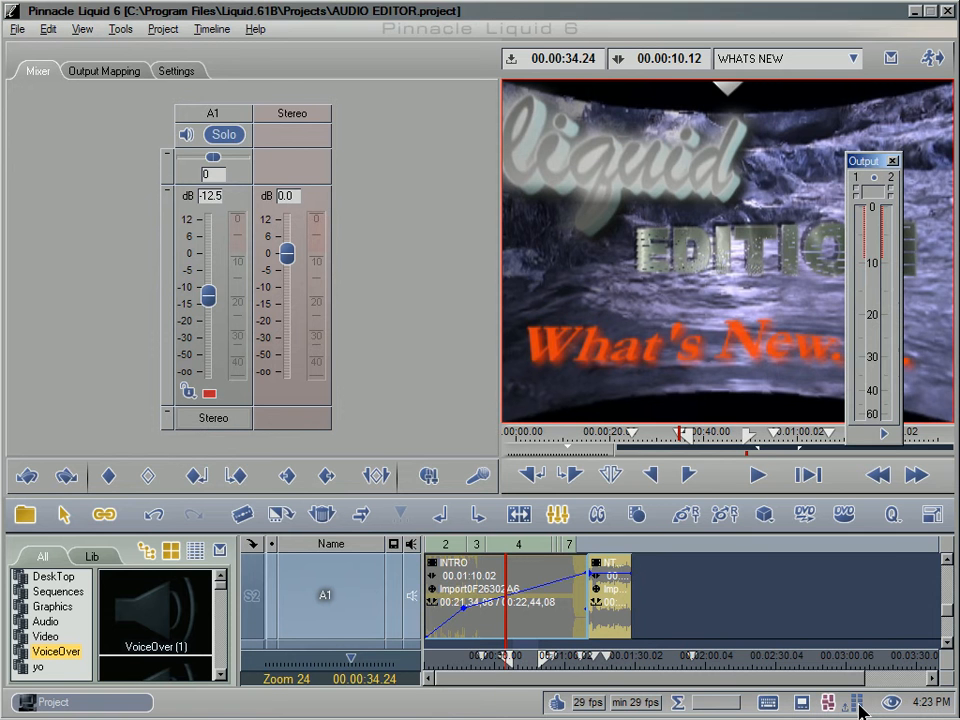
left_click_drag(868, 170, 447, 100)
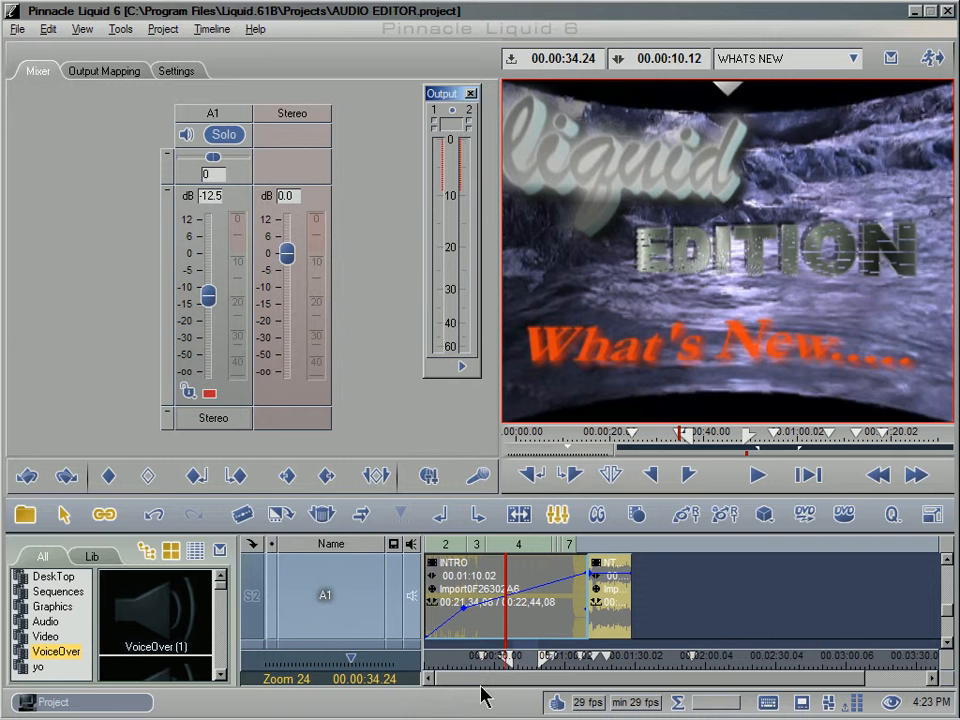
left_click(445, 662)
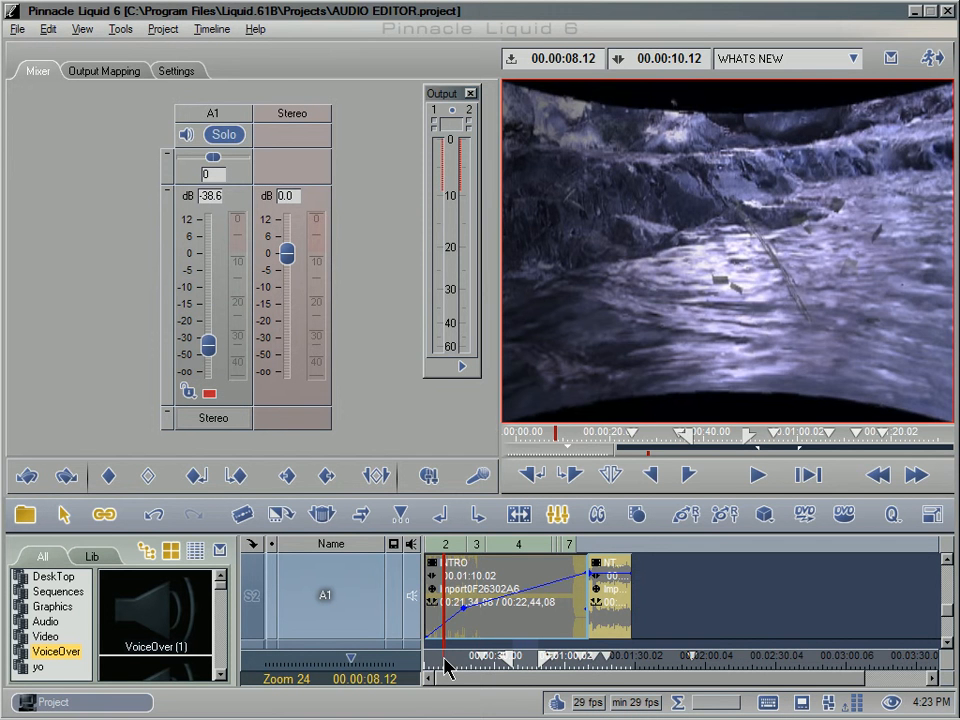
key("space")
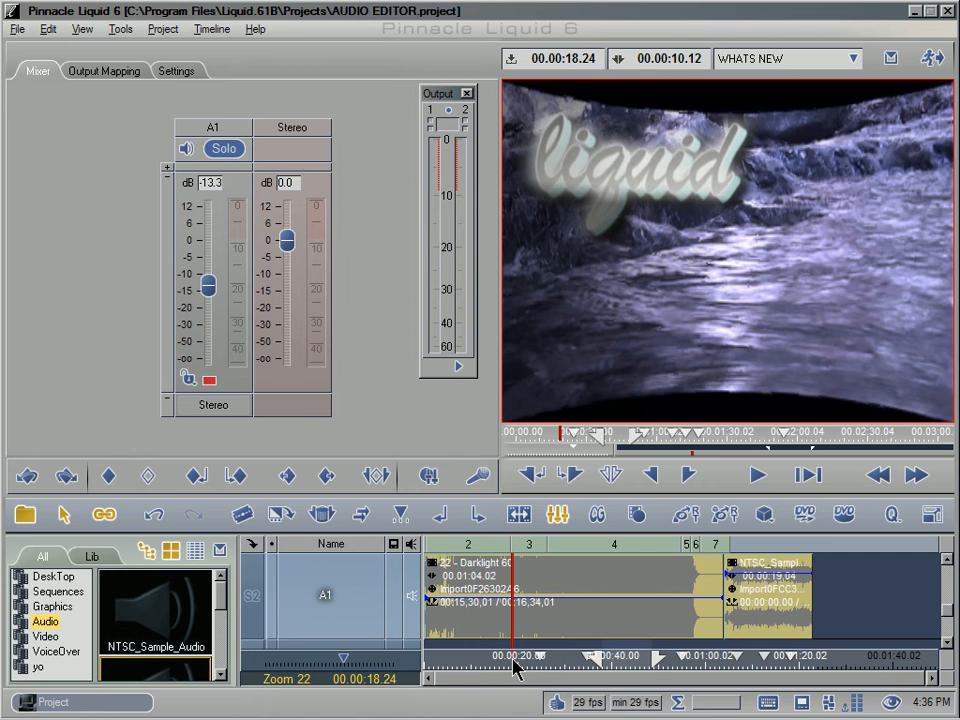
Step: Play the 22 - Darklight 60 clip from 00.00.01.06 to check its stereo levels on the mixer and Output meters
left_click_drag(515, 668, 432, 676)
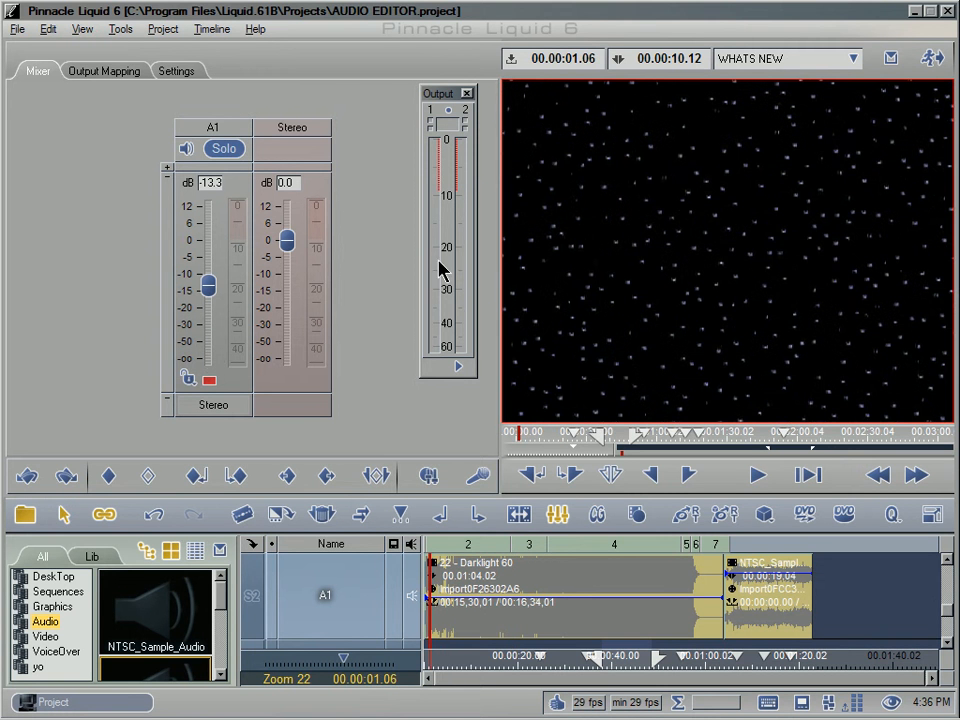
left_click(766, 480)
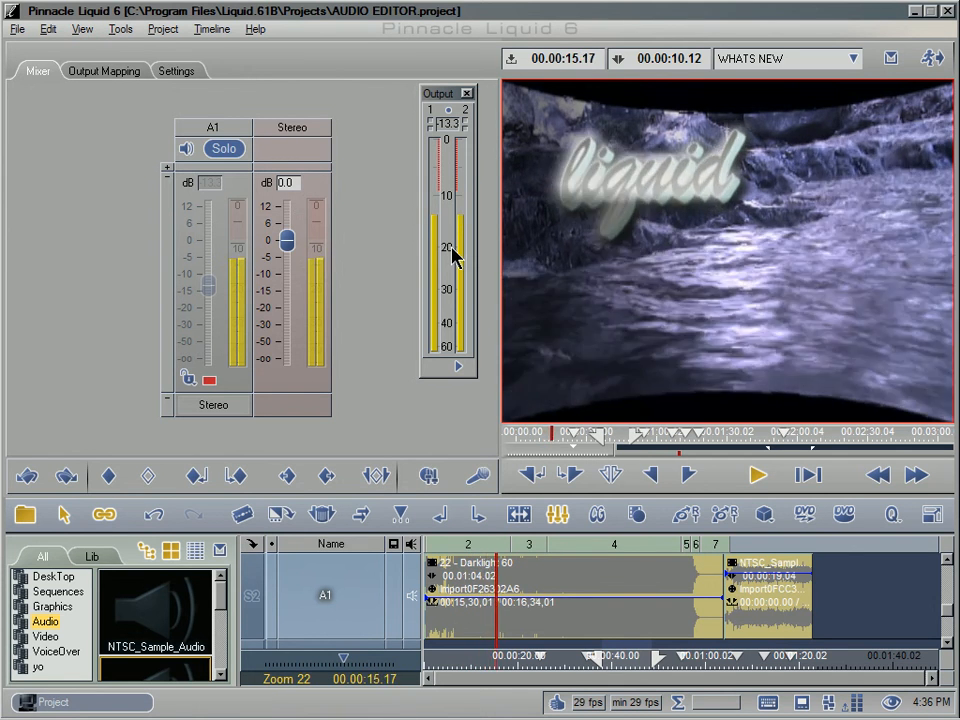
left_click(755, 479)
Step: Switch the A1 track's input type between Stereo and Mono, leaving it set to Mono
left_click(213, 406)
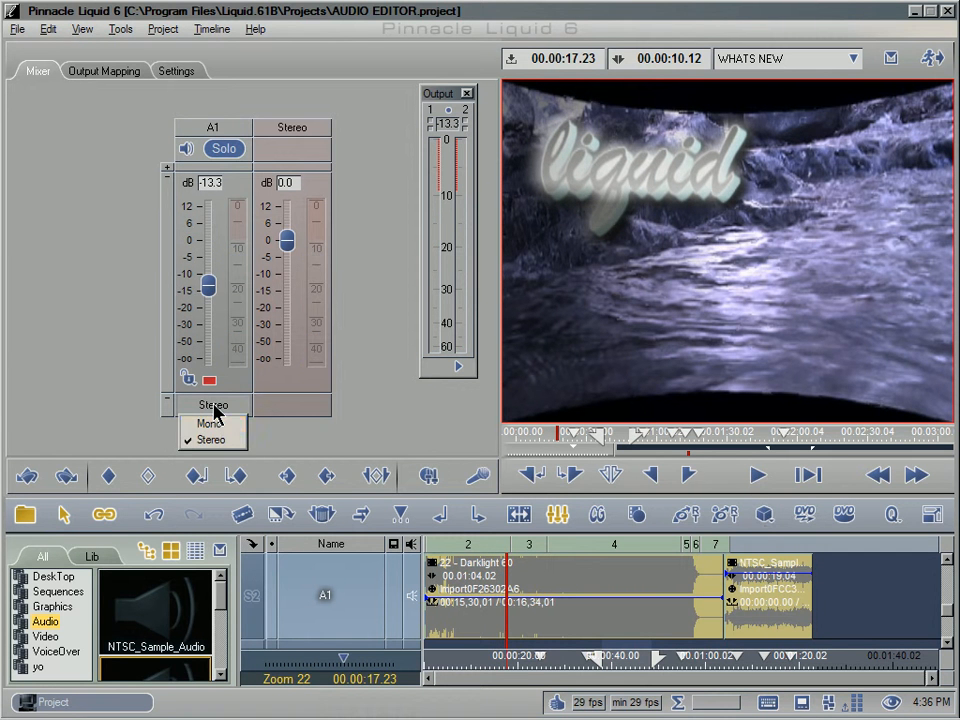
left_click(215, 425)
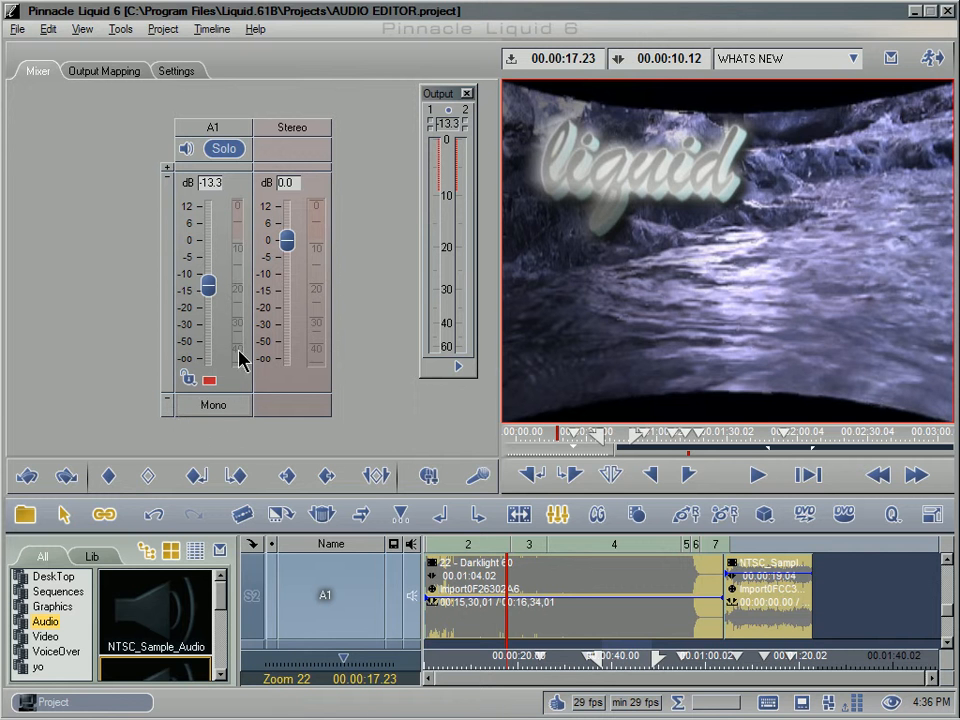
left_click(236, 409)
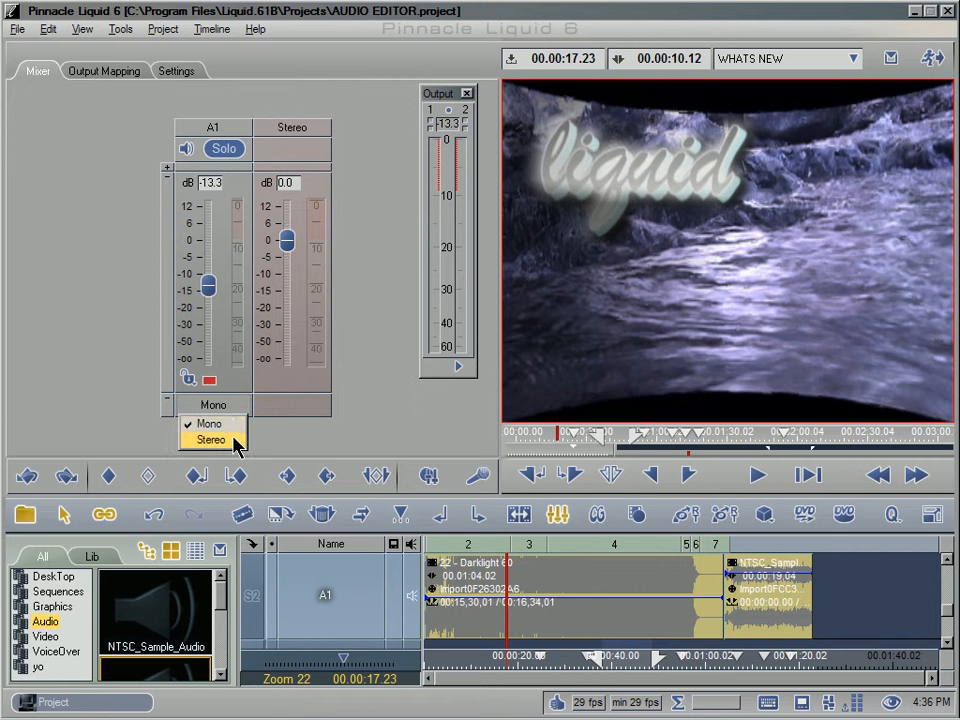
left_click(236, 440)
left_click(229, 406)
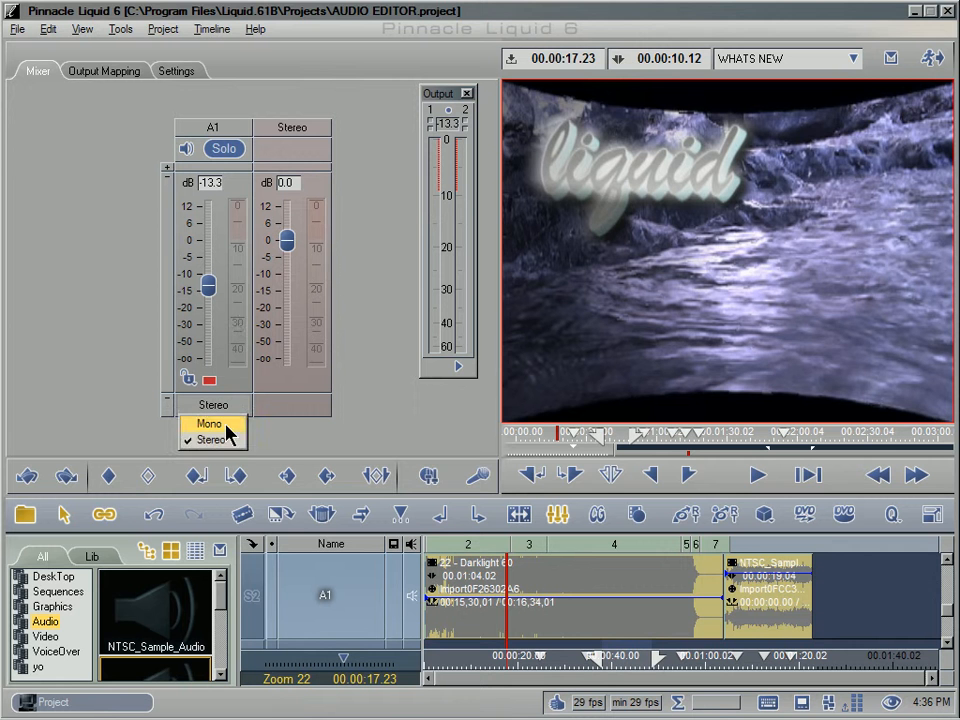
left_click(227, 428)
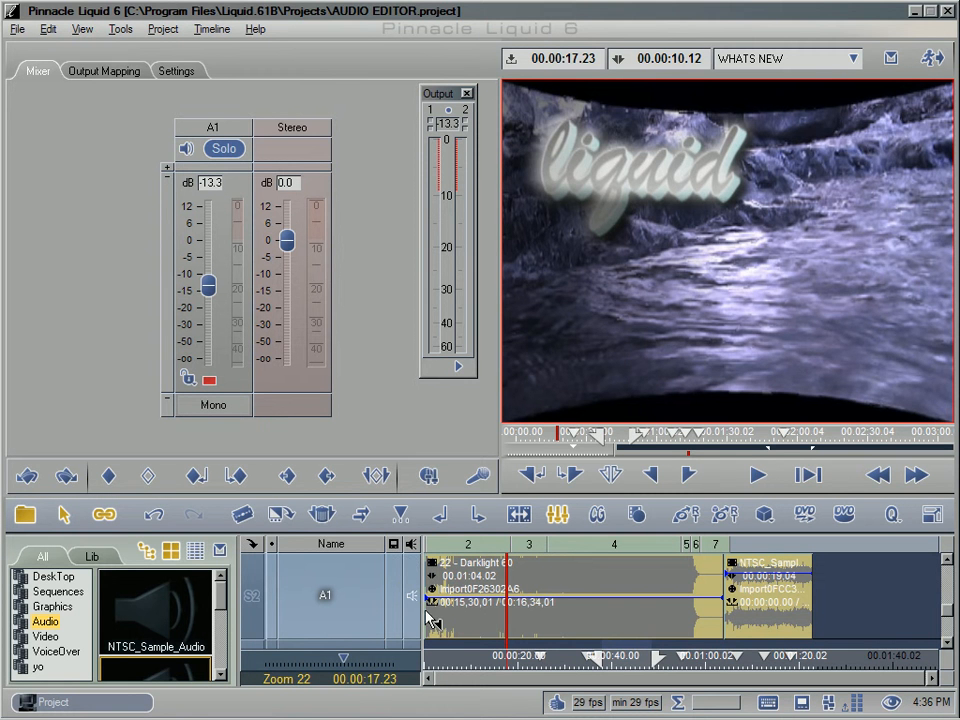
Step: Play the 22 - Darklight 60 clip from near its start to compare the A1 and Stereo meters in mono
left_click(444, 665)
key("space")
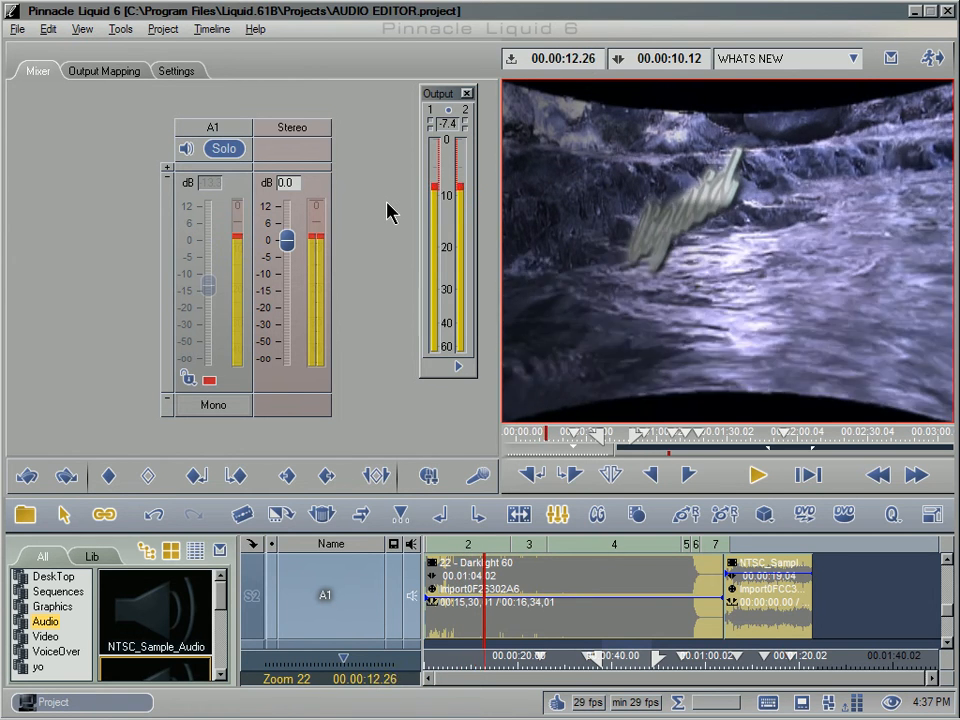
key("space")
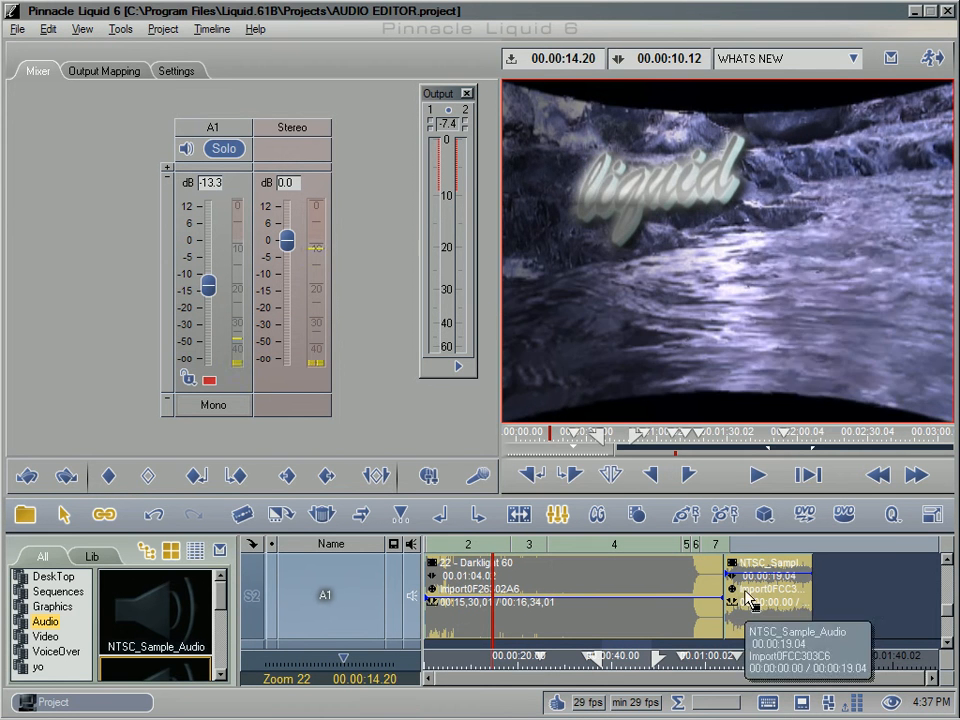
Step: Delete the NTSC_Sample_Audio clip from track A1 on the timeline
right_click(746, 592)
left_click(796, 331)
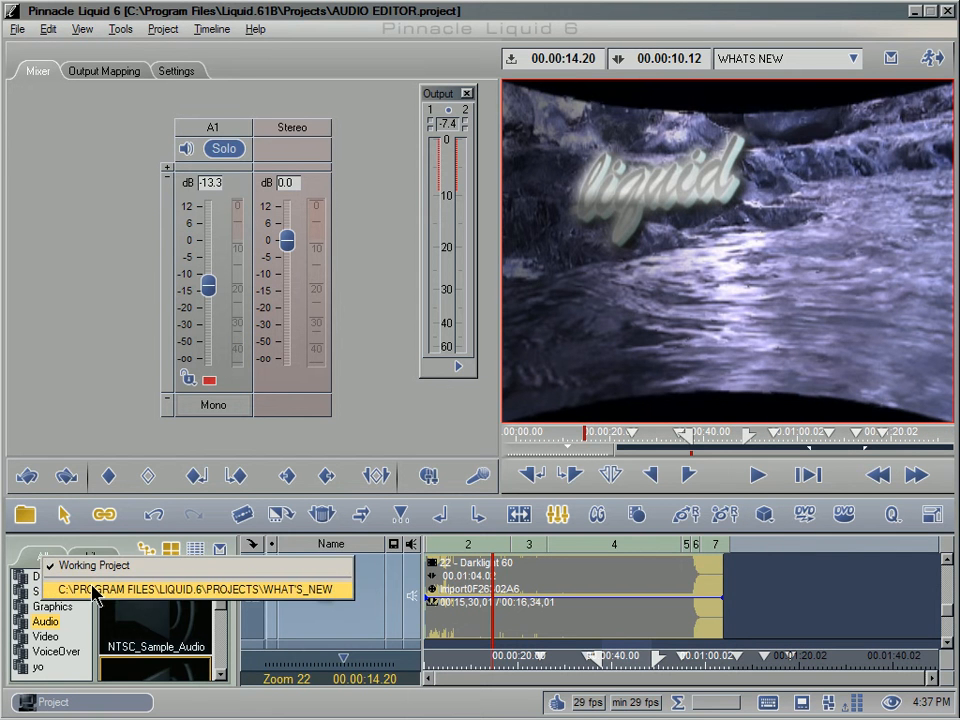
Step: Browse the MUSIC rack of the WHAT'S_NEW project and copy the 04 - CENTURION clip
left_click(93, 590)
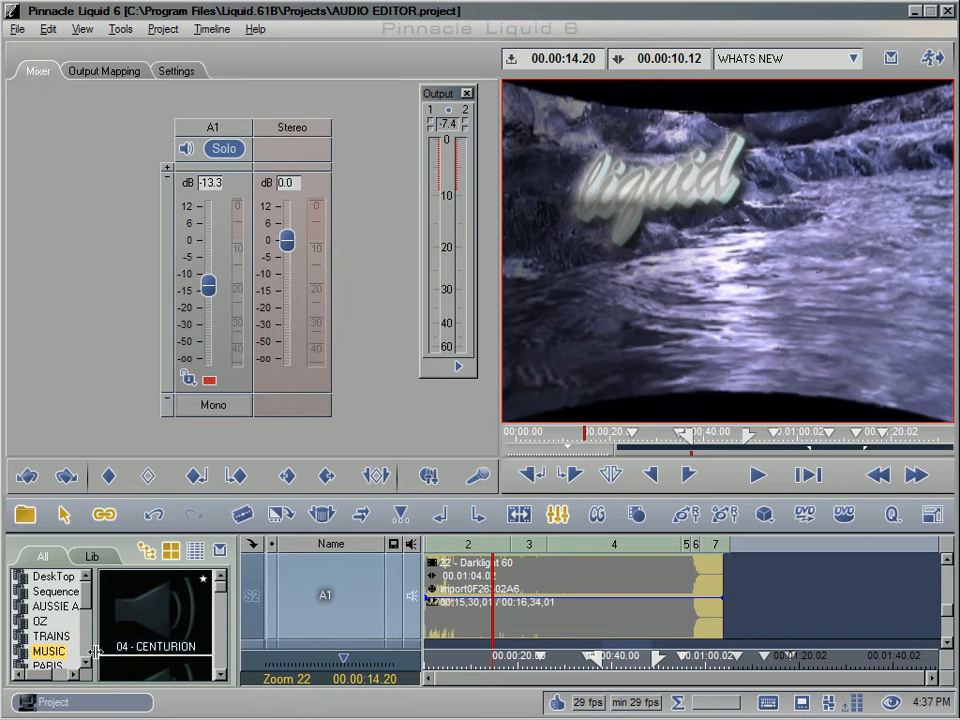
left_click_drag(222, 585, 223, 615)
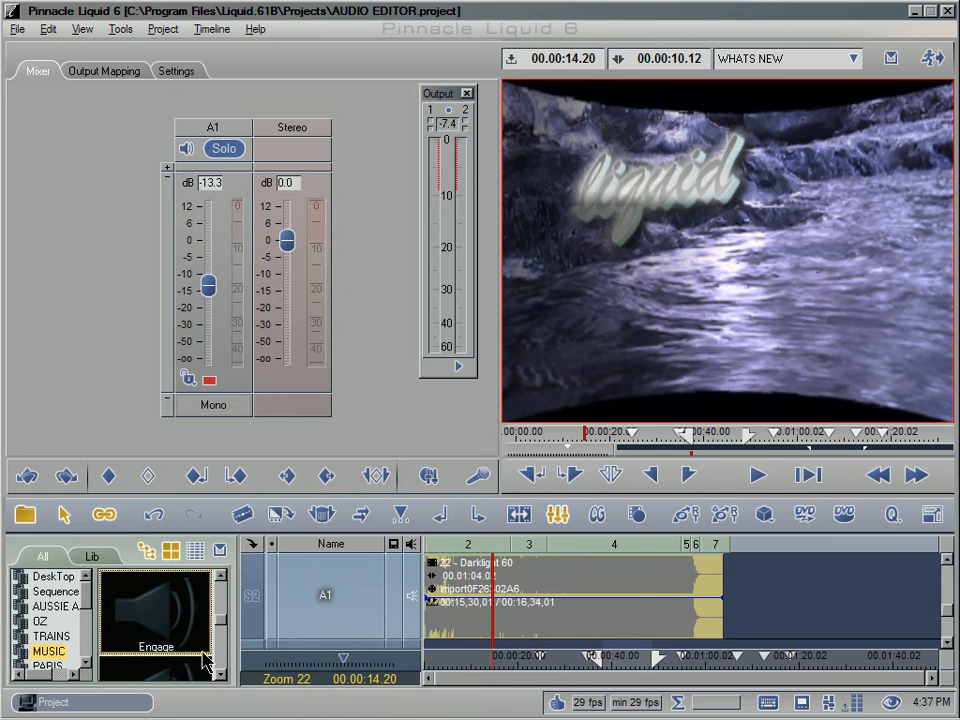
left_click(220, 577)
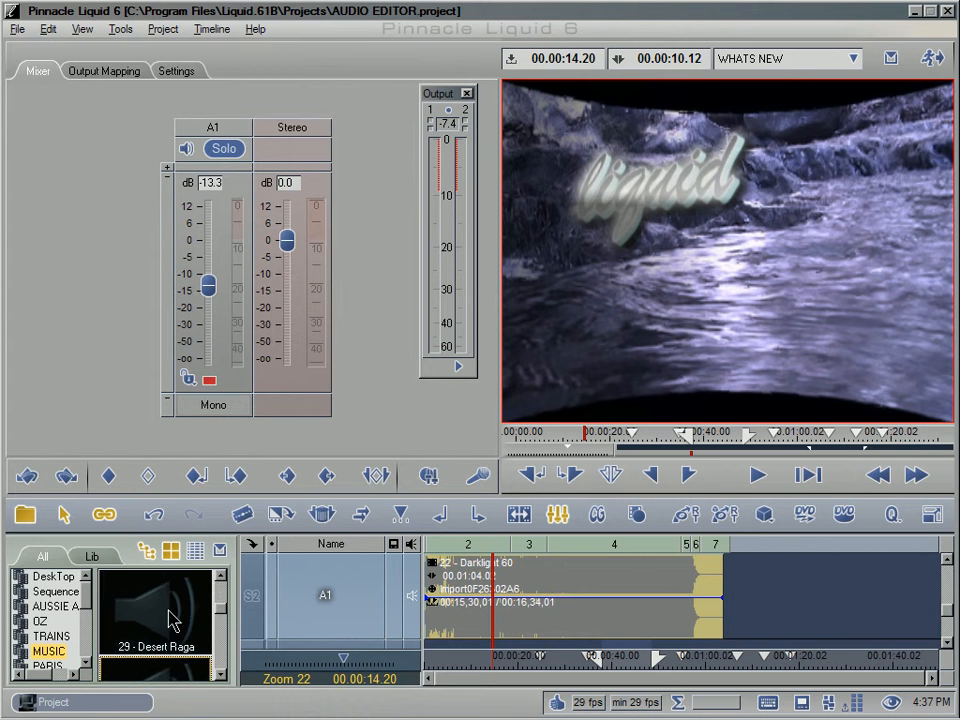
left_click(170, 620)
left_click(220, 574)
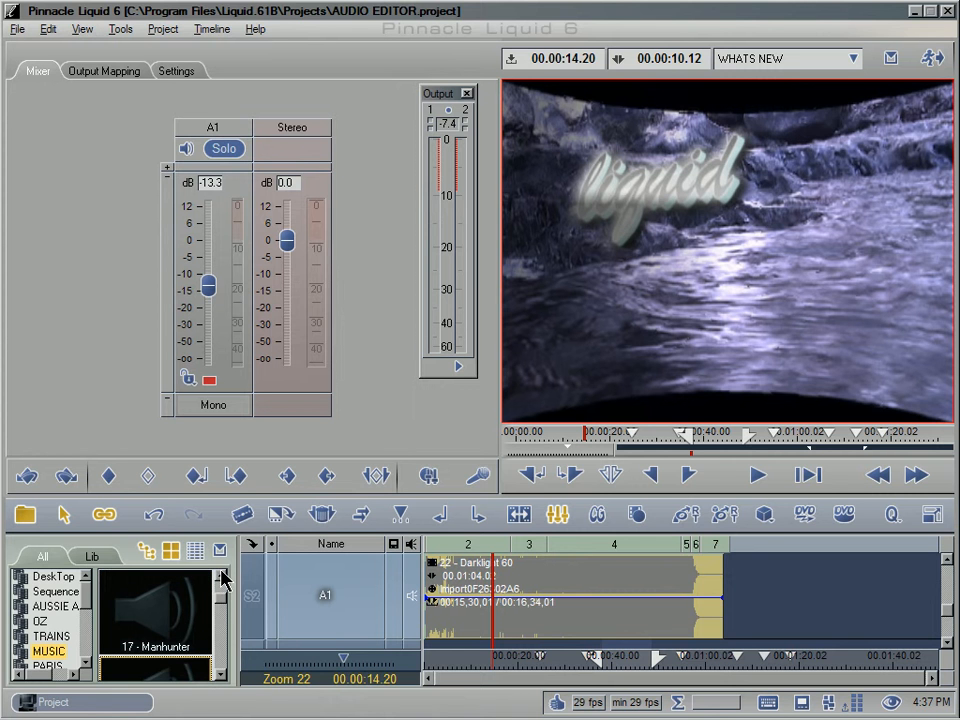
left_click(159, 619)
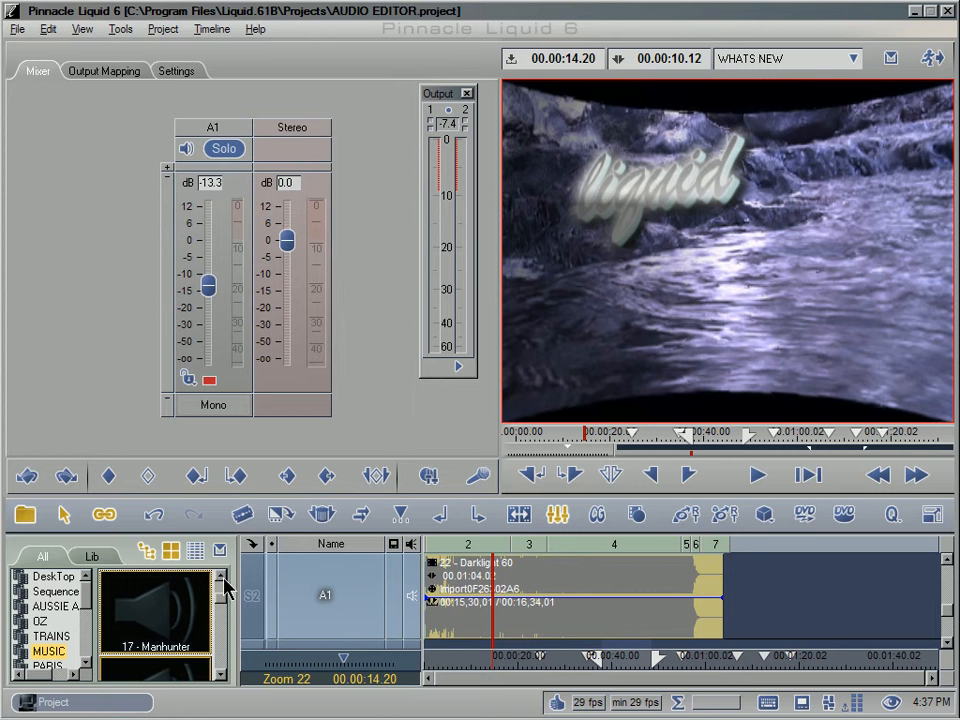
left_click(220, 577)
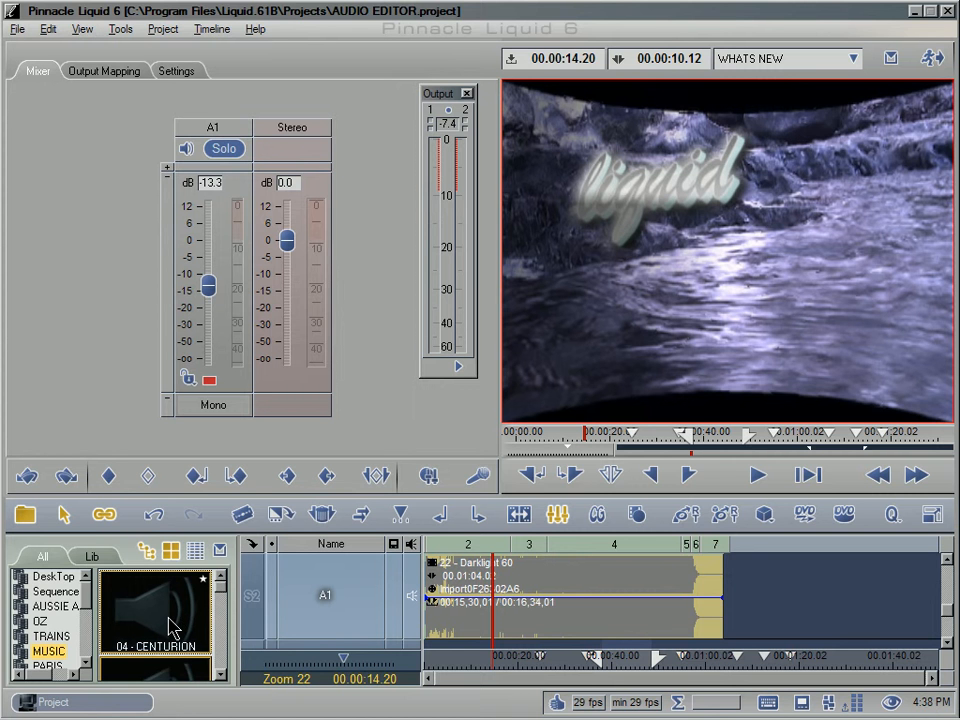
right_click(168, 627)
left_click(186, 580)
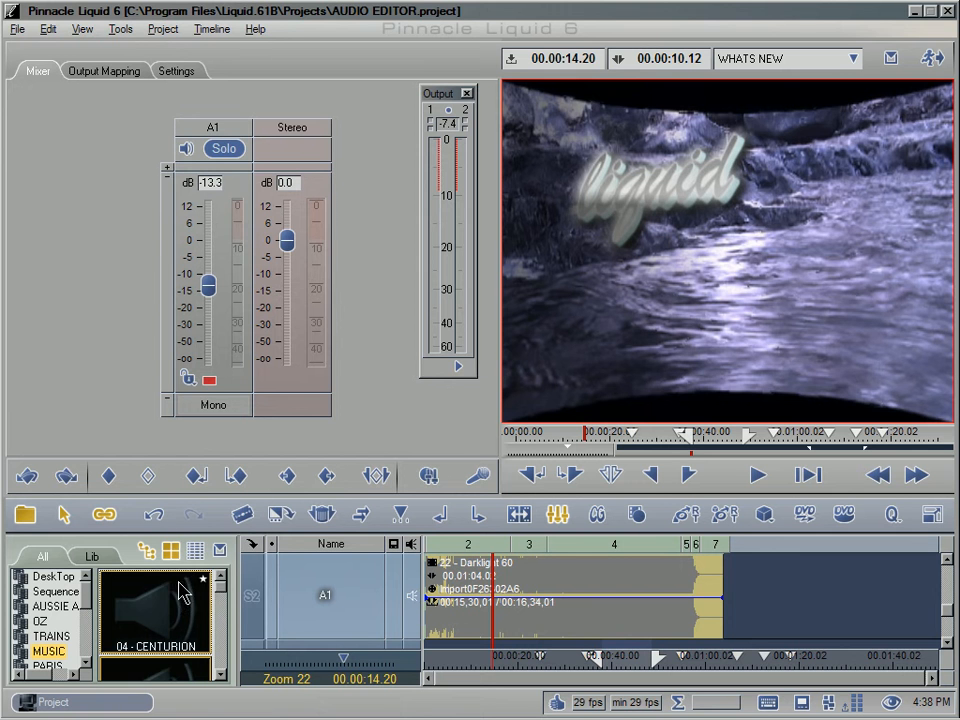
Step: Paste 04 - CENTURION into the Working Project's Audio rack and place it on track A1 at 00.01.04.02, directly after the 22 - Darklight 60 clip
left_click(52, 563)
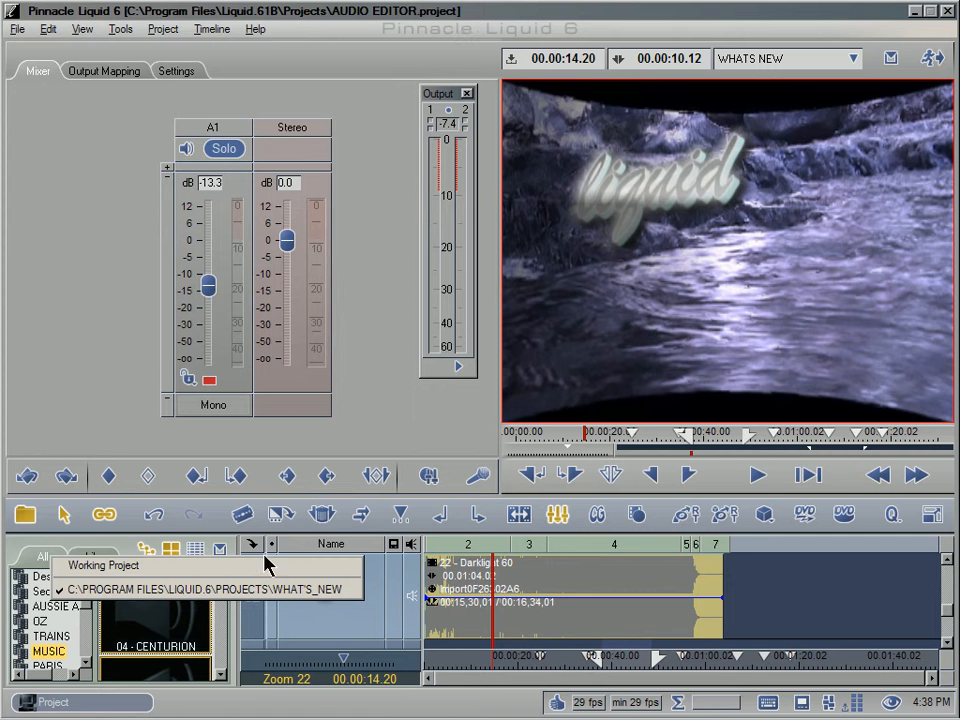
left_click(133, 566)
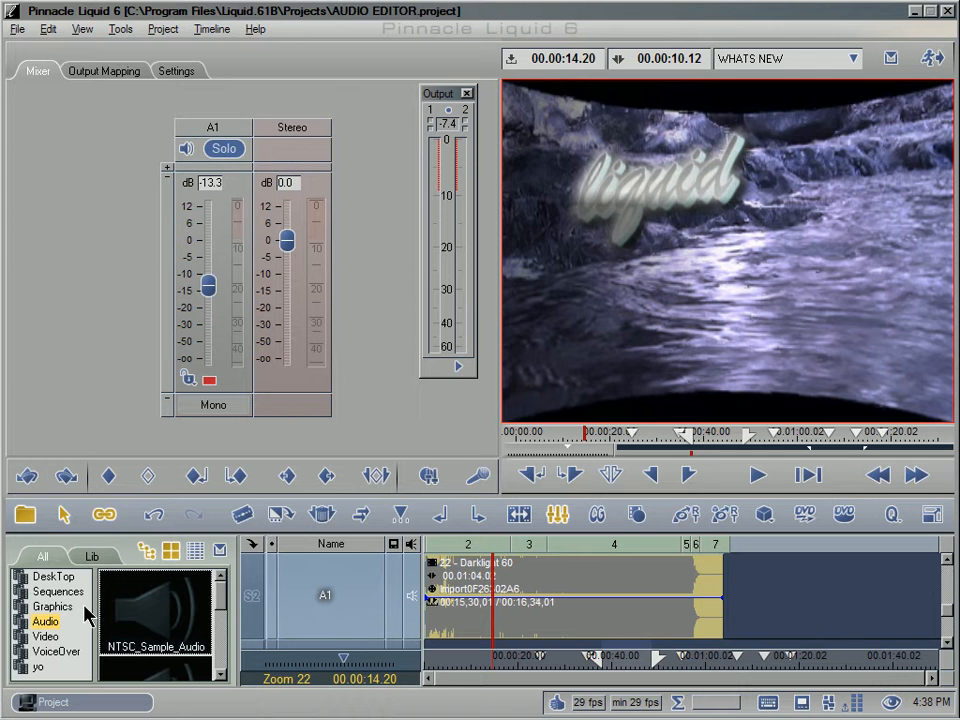
right_click(50, 624)
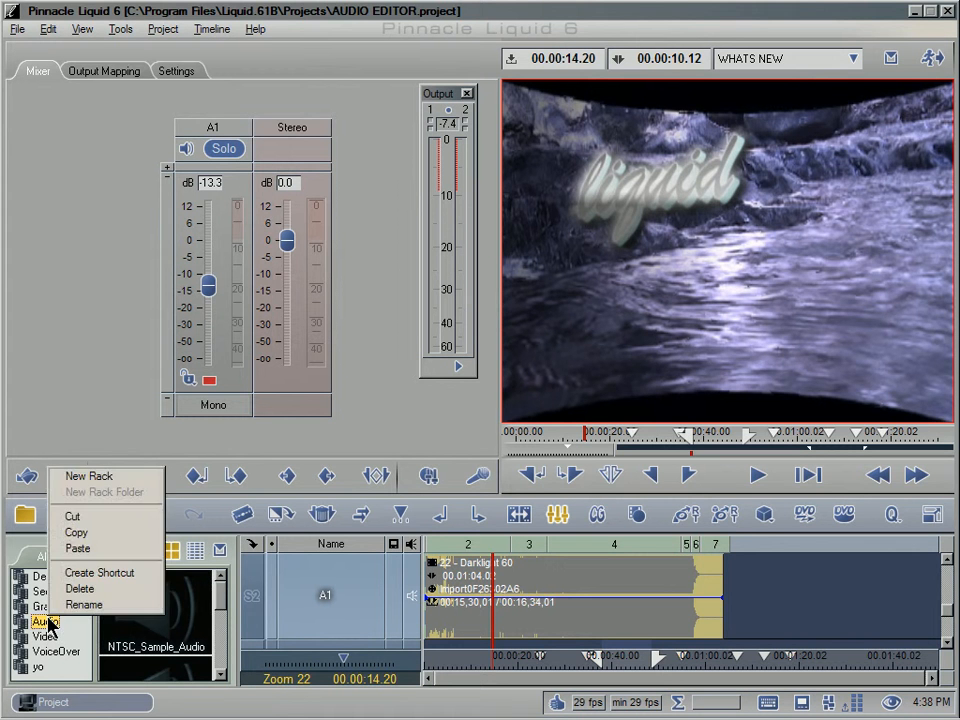
left_click(78, 548)
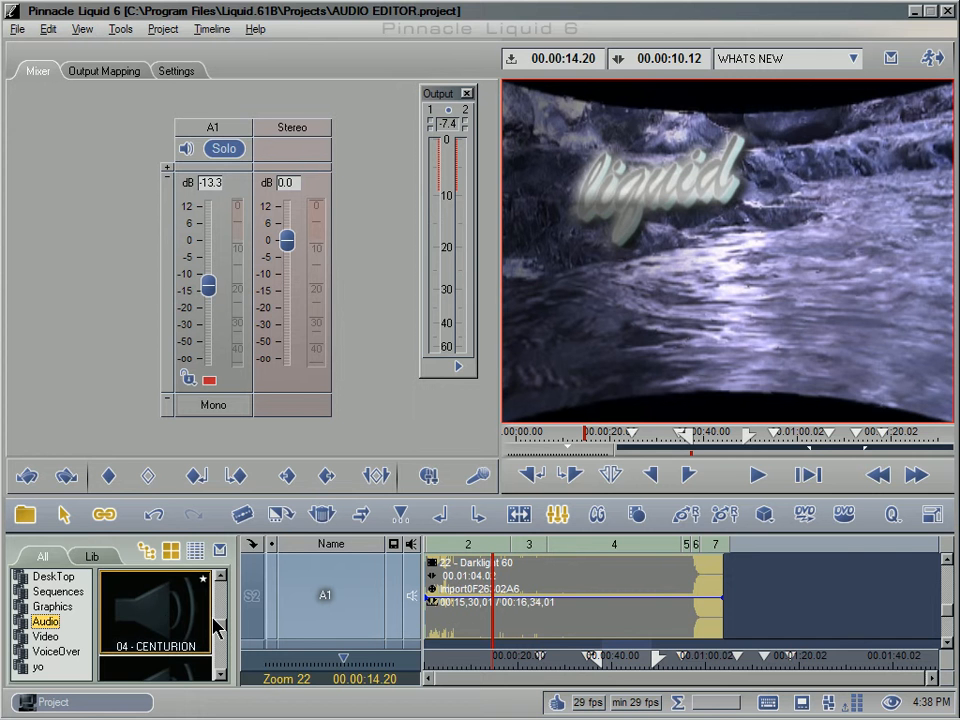
left_click_drag(154, 621, 722, 603)
left_click(947, 636)
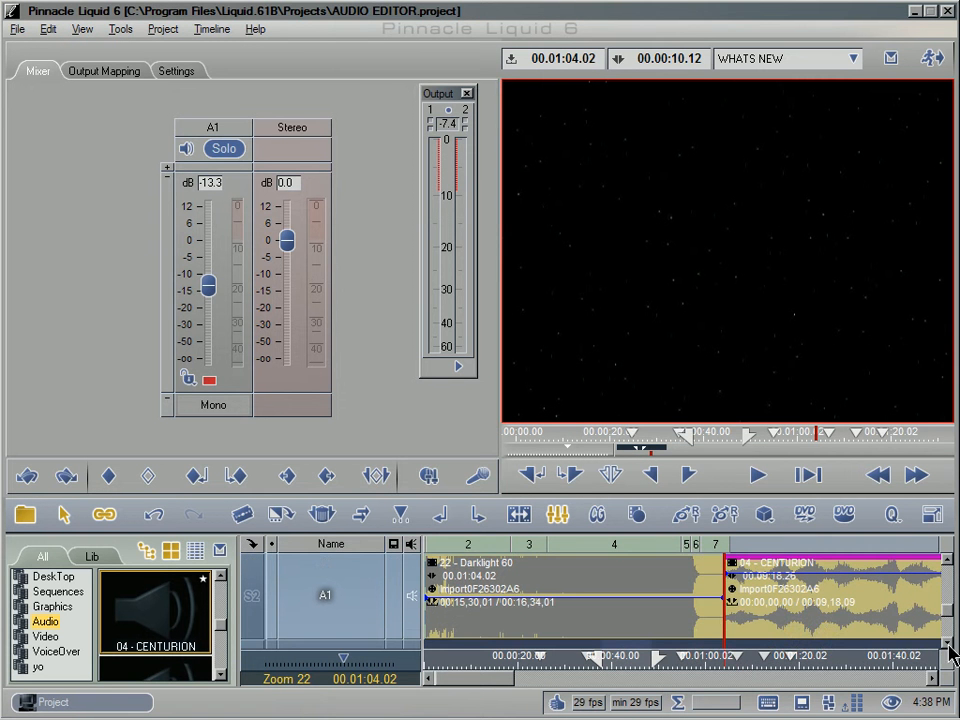
Step: Play the 04 - CENTURION clip from 00.01.05.08, pausing and resuming, to examine the mono A1 meter against the stereo output meters
left_click_drag(700, 656, 729, 656)
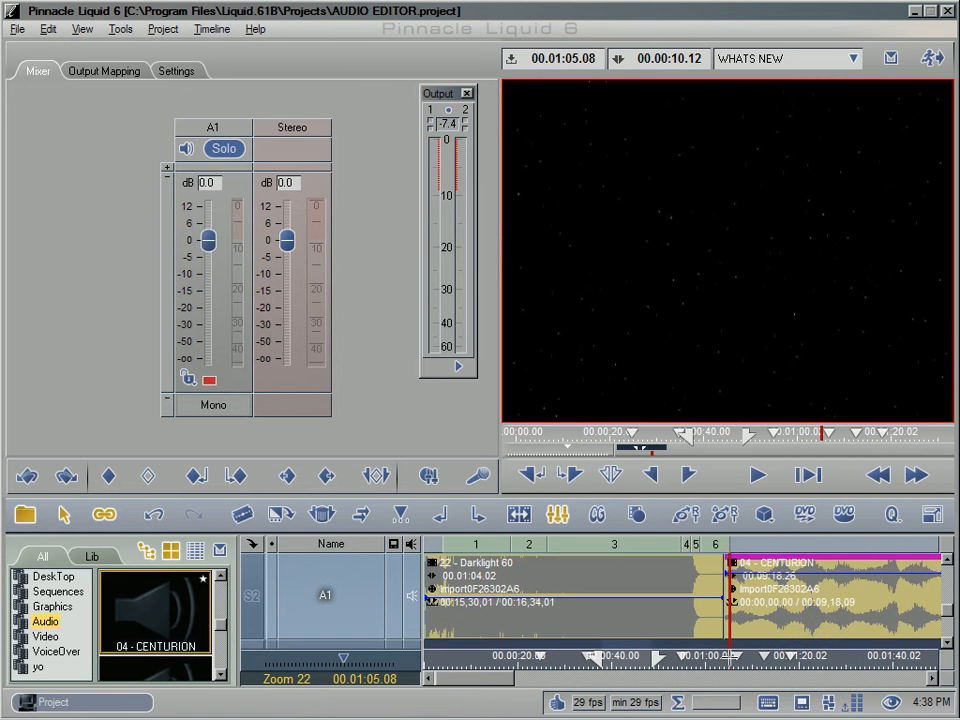
key("space")
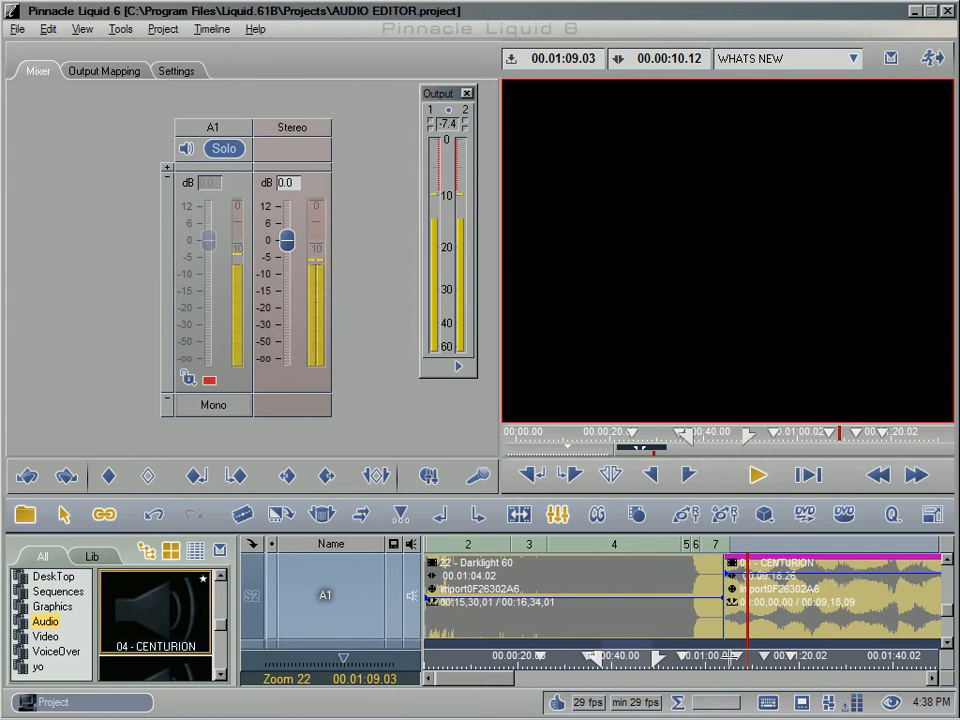
key("space")
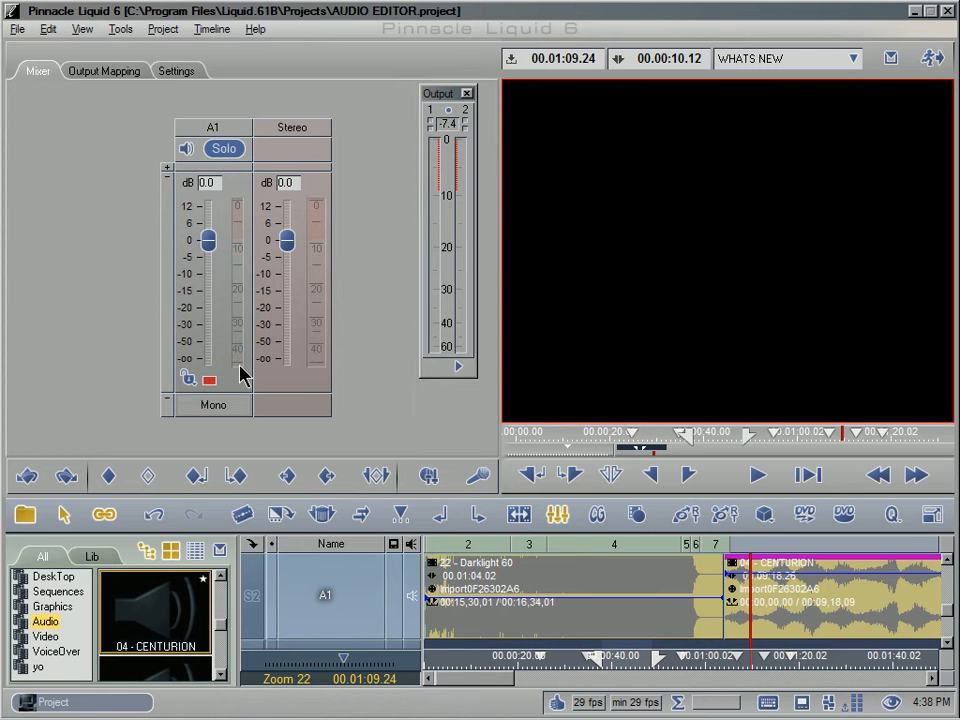
key("space")
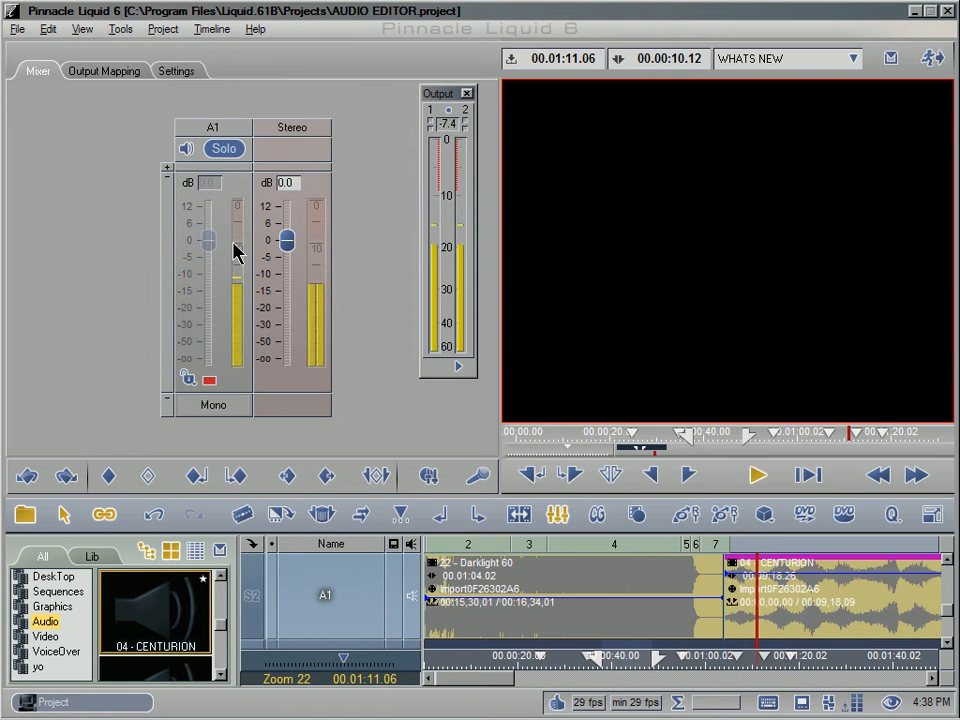
key("space")
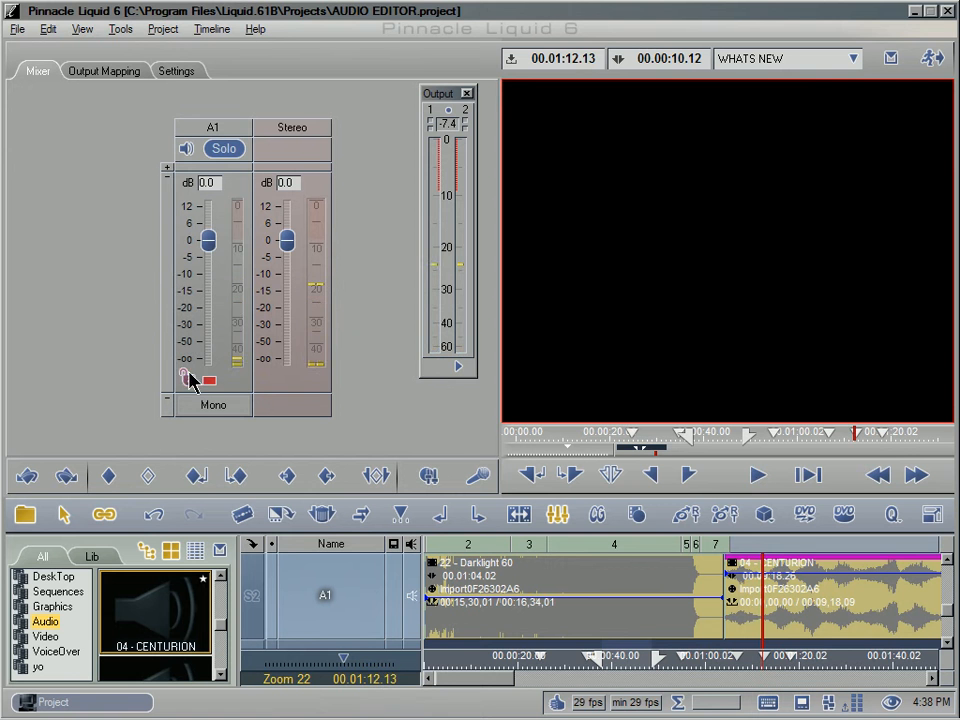
Step: Set track A1's input type to Stereo and play 04 - CENTURION from 00.01.12.13 to compare the track and output meters
left_click(213, 405)
left_click(231, 440)
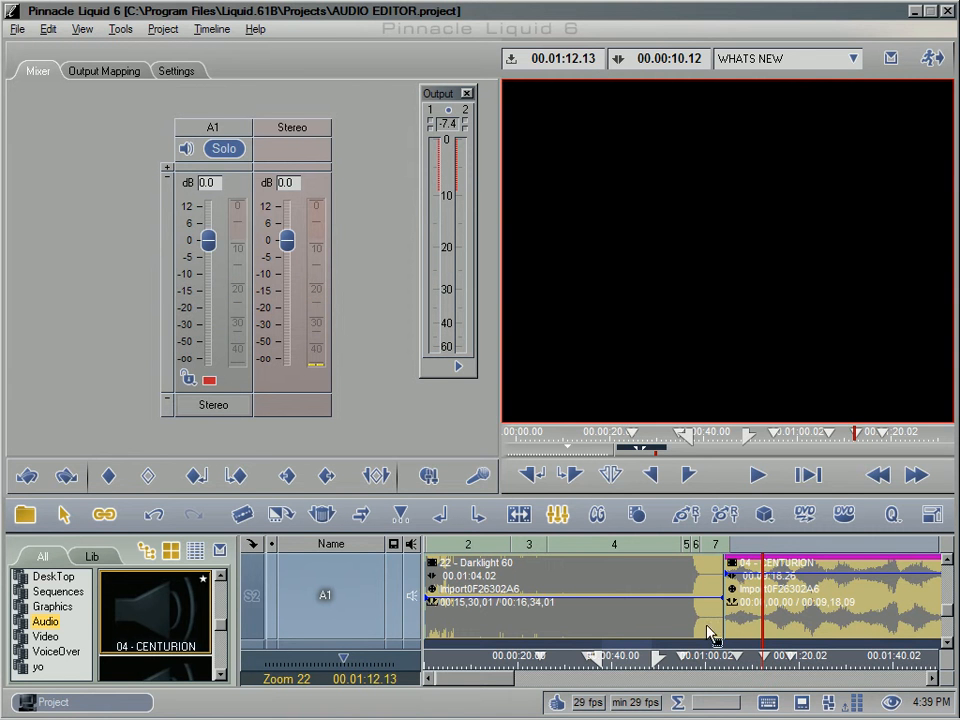
key("space")
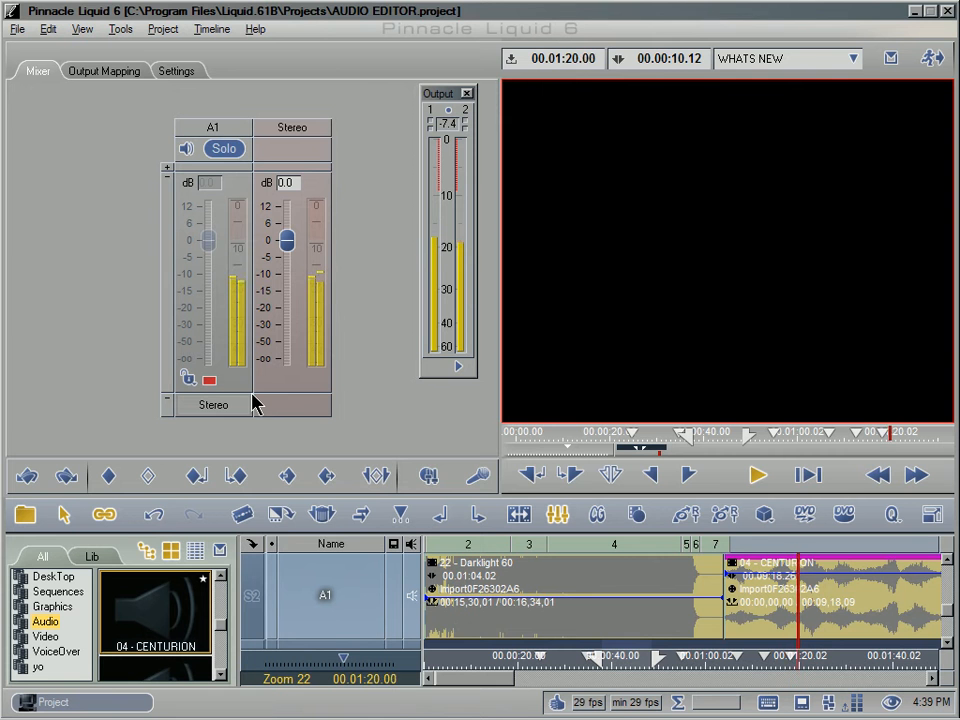
key("space")
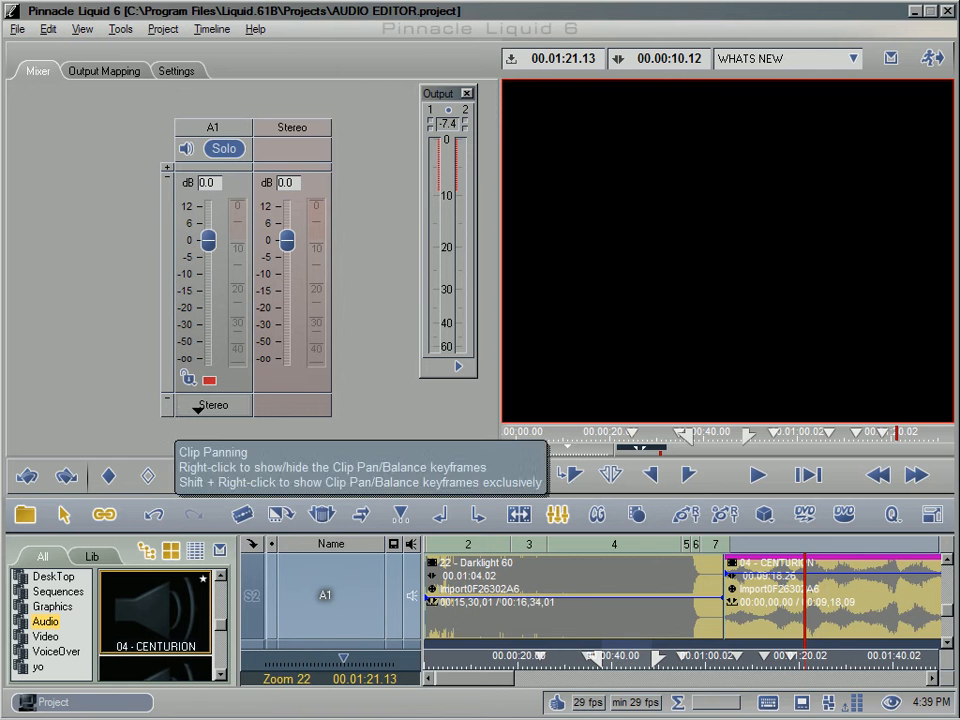
left_click(199, 408)
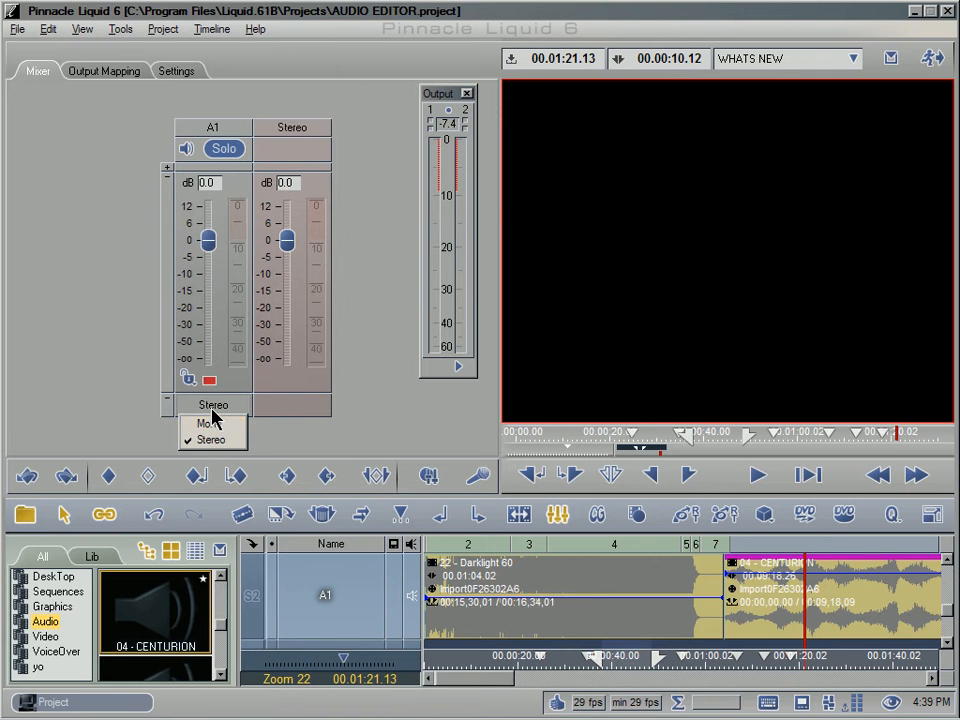
left_click(212, 409)
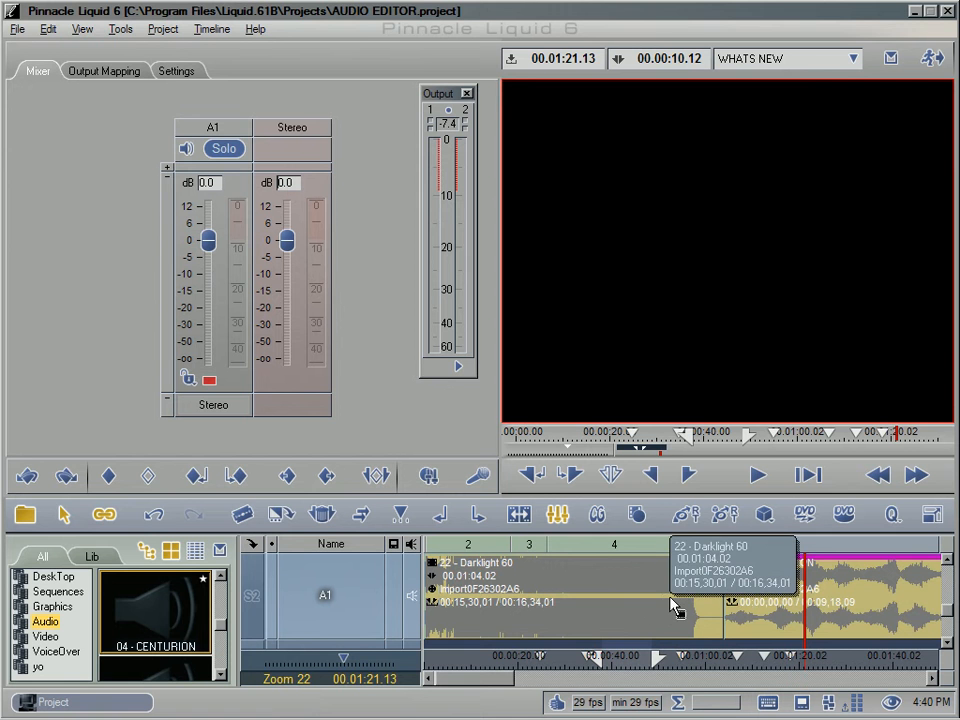
Step: Show the clip volume line on track A1 in the timeline
right_click(416, 575)
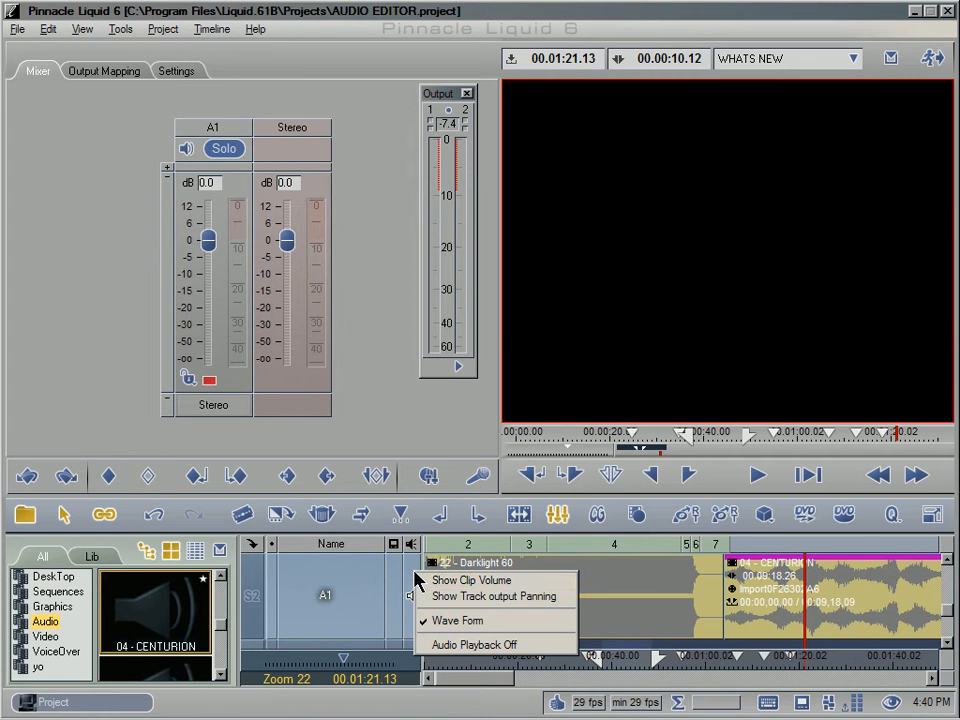
left_click(530, 581)
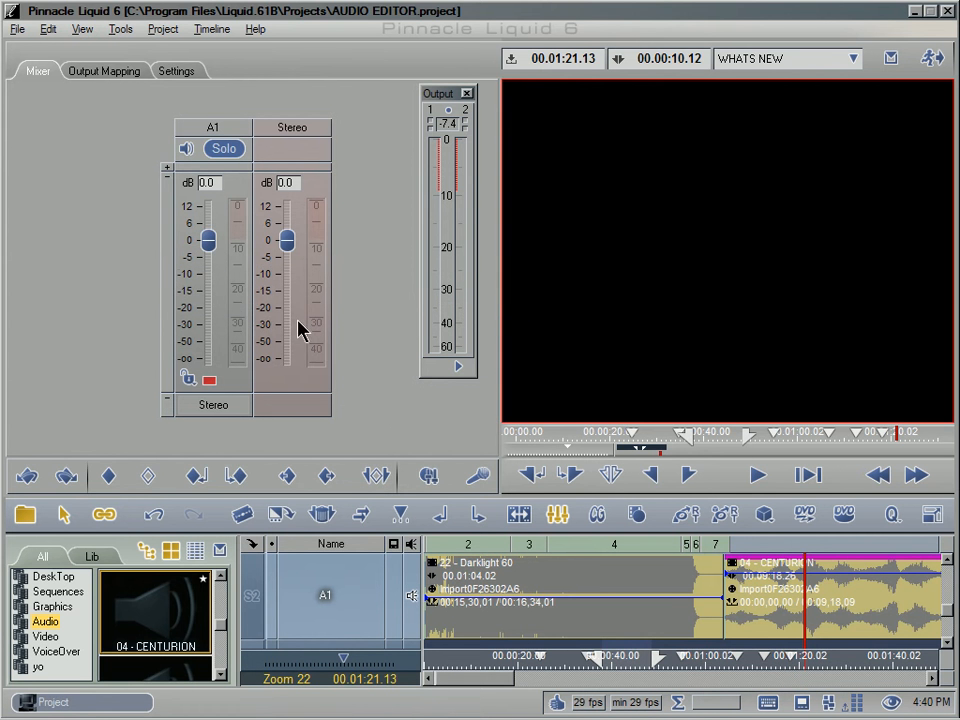
Step: Expand track A1's output panning control, set it to 36, and display the output panning keyframes on the timeline
left_click(167, 170)
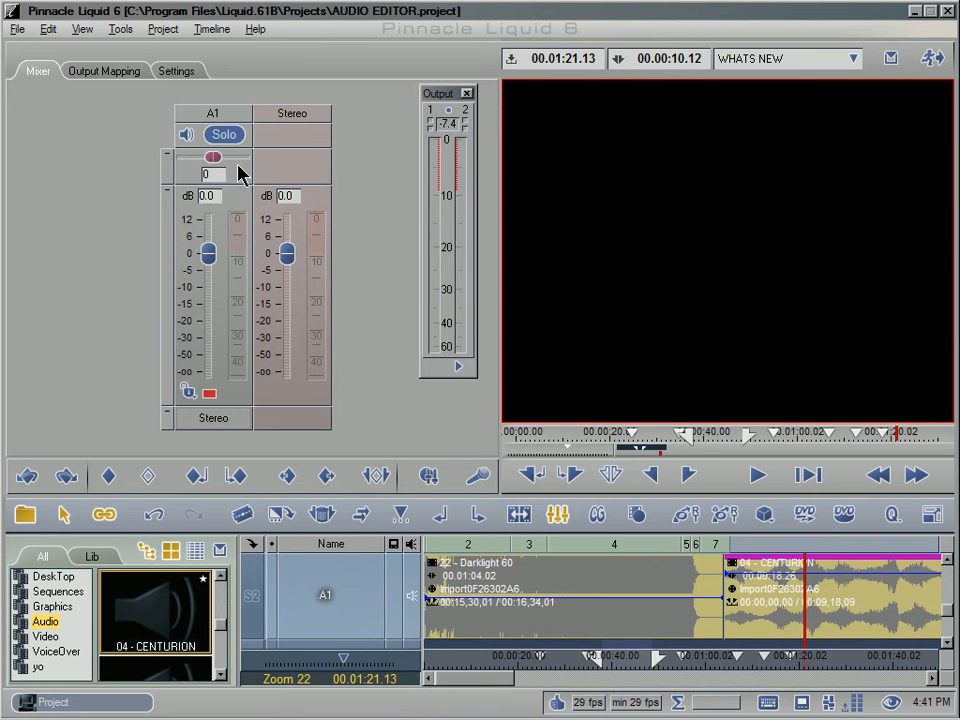
left_click_drag(214, 160, 230, 170)
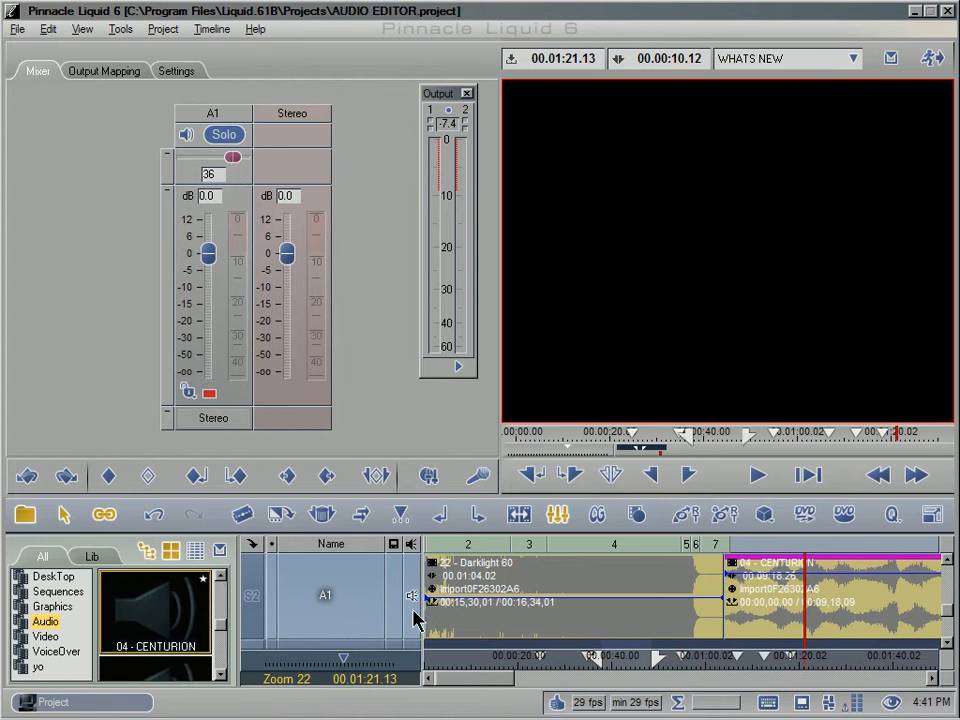
right_click(236, 163)
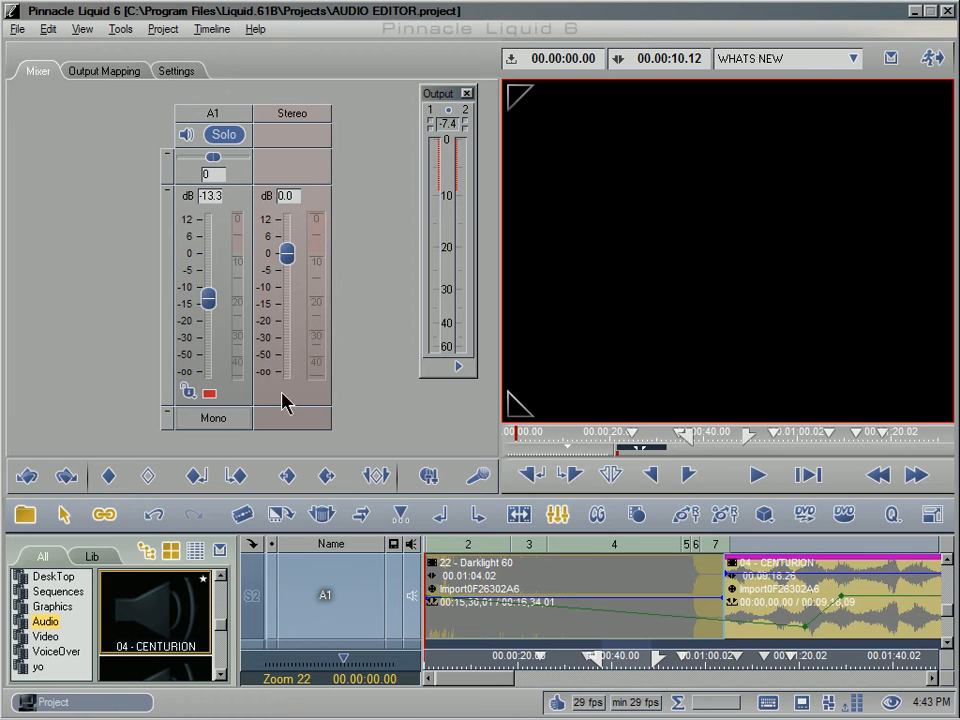
left_click(208, 305)
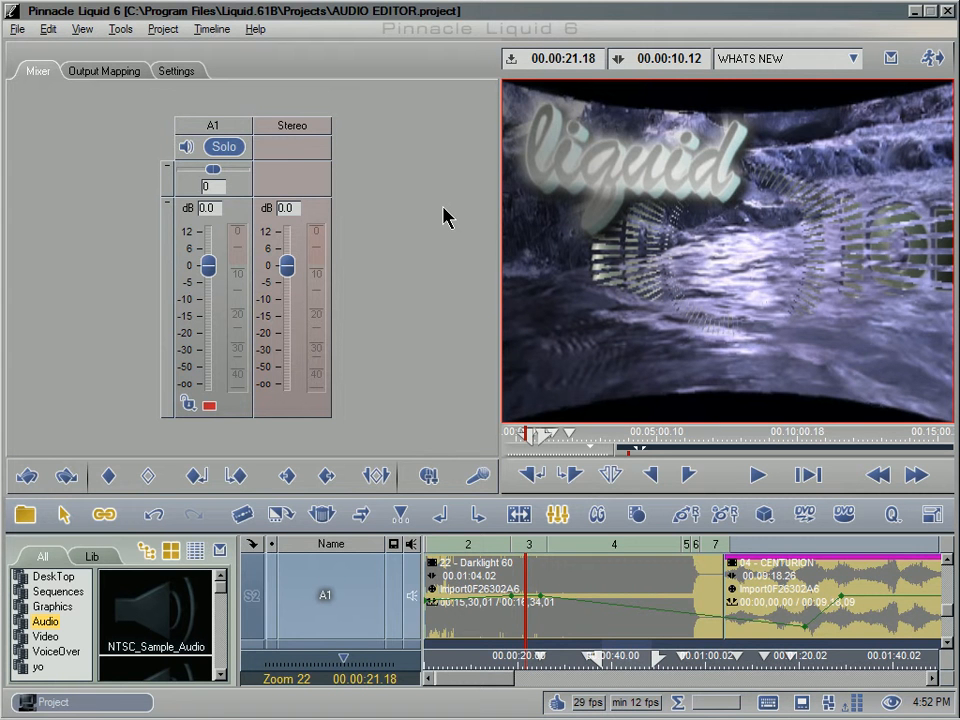
Step: Enable Classic (A1-A4) Audio Routing and look through the track columns of its routing matrix
left_click(158, 69)
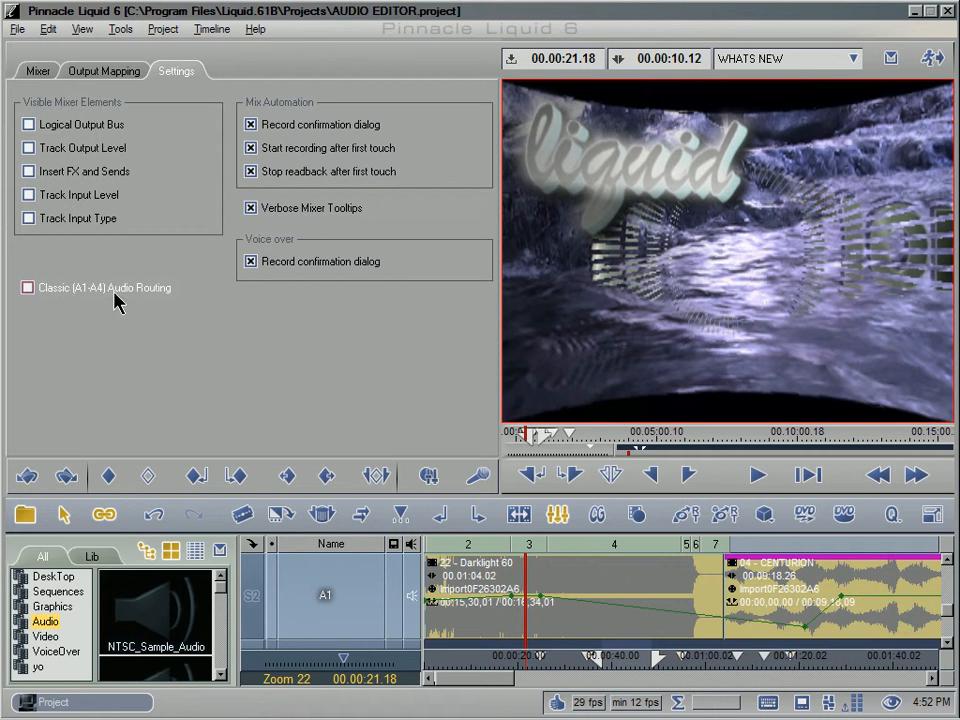
left_click(28, 288)
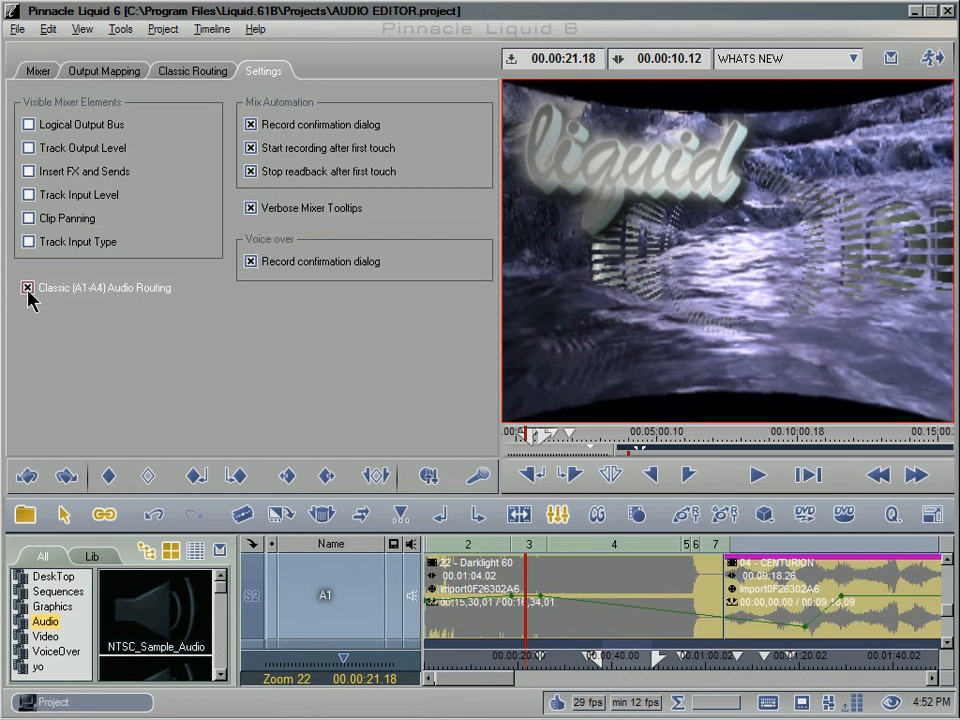
left_click(192, 71)
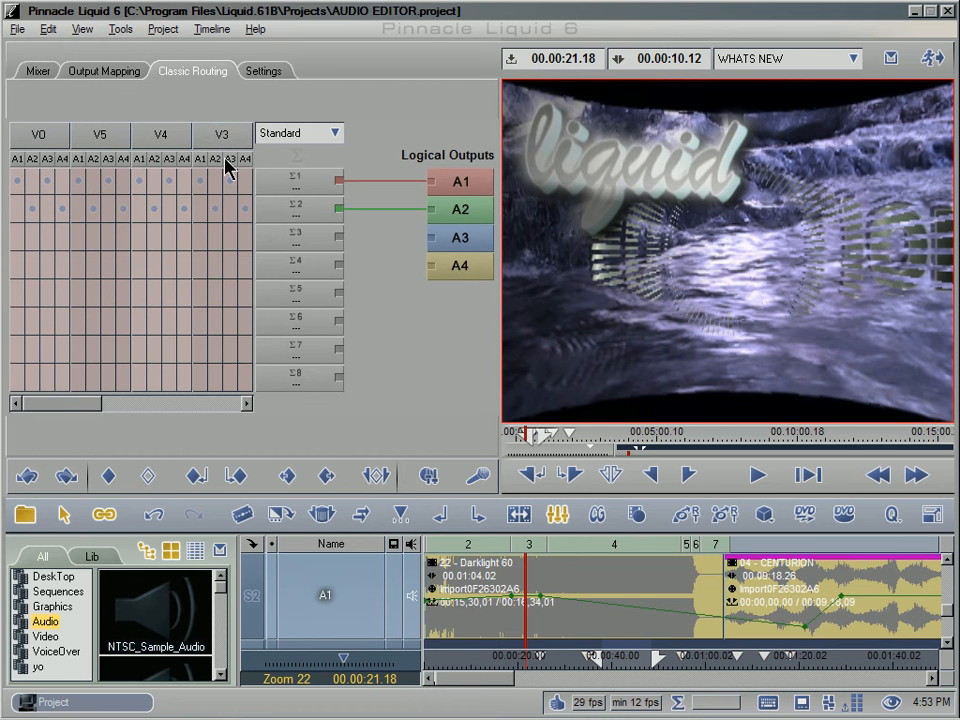
left_click_drag(76, 405, 176, 410)
Step: Cycle the classic routing preset through Single Out, Stereo-Mono and Multi Channel to compare their output connections
left_click(294, 132)
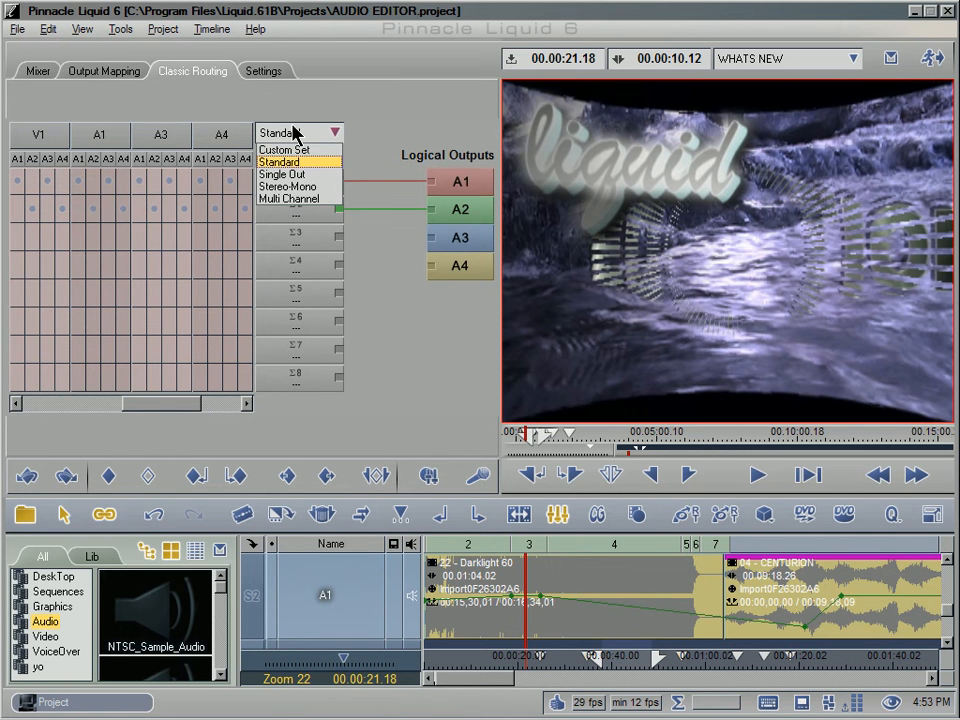
left_click(318, 172)
left_click(322, 134)
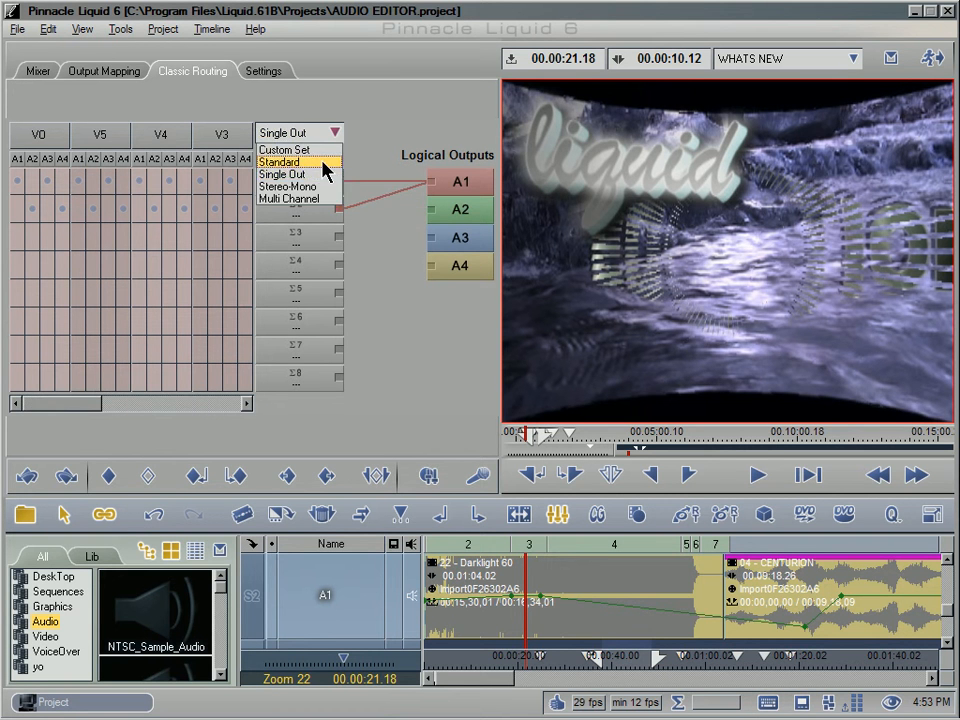
left_click(325, 187)
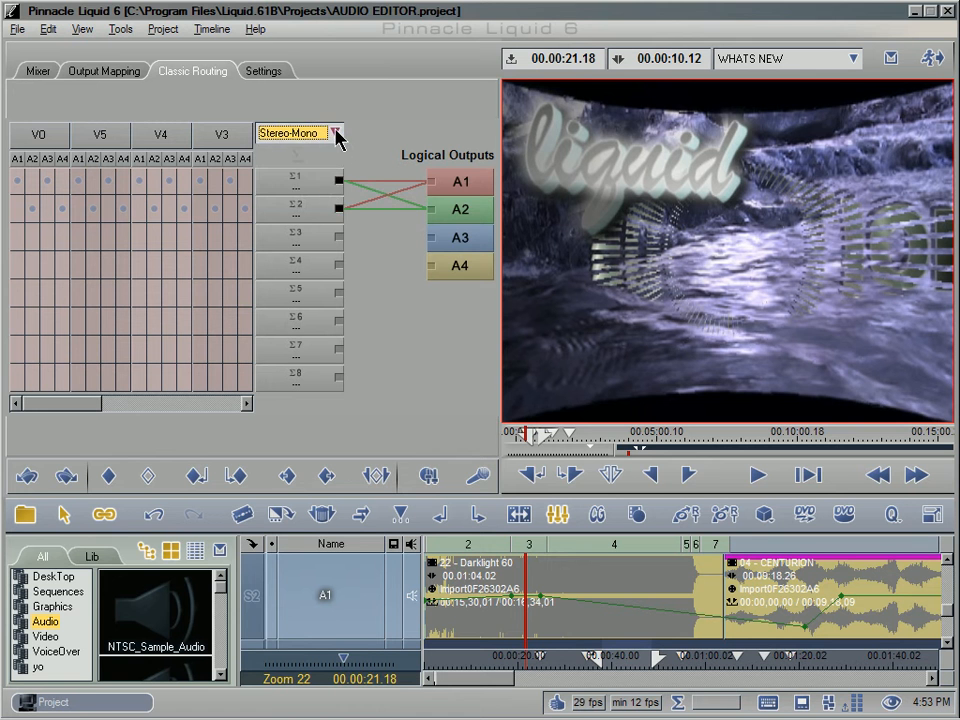
left_click(334, 132)
left_click(320, 199)
Step: Switch the classic routing to Custom Set and assign channels A2 and A4 of tracks V4 and A1 to Σ1
left_click(322, 133)
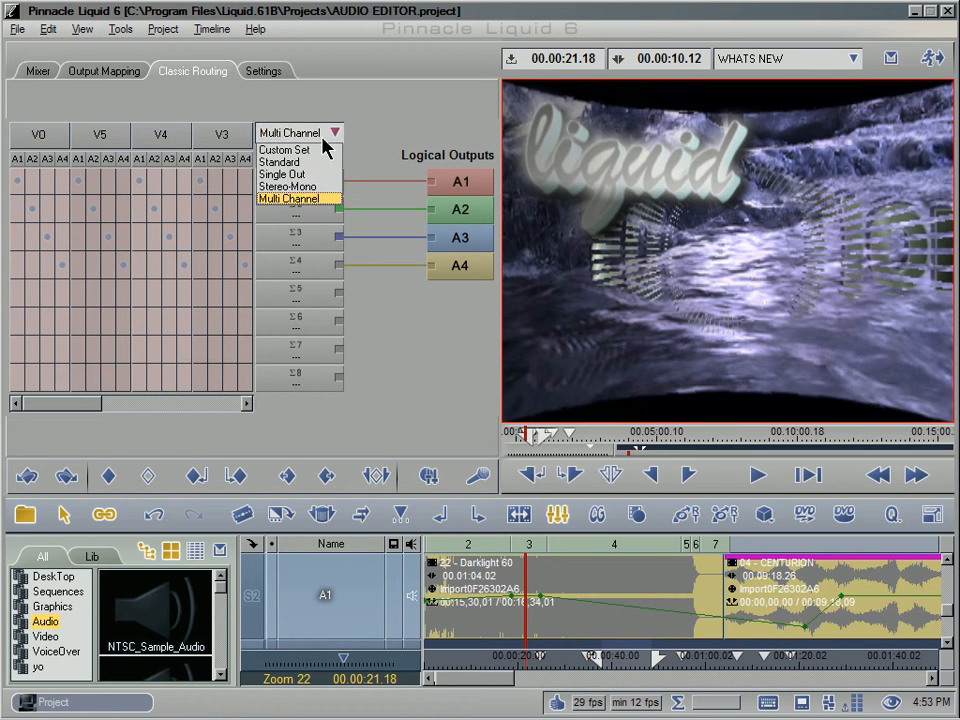
left_click(322, 150)
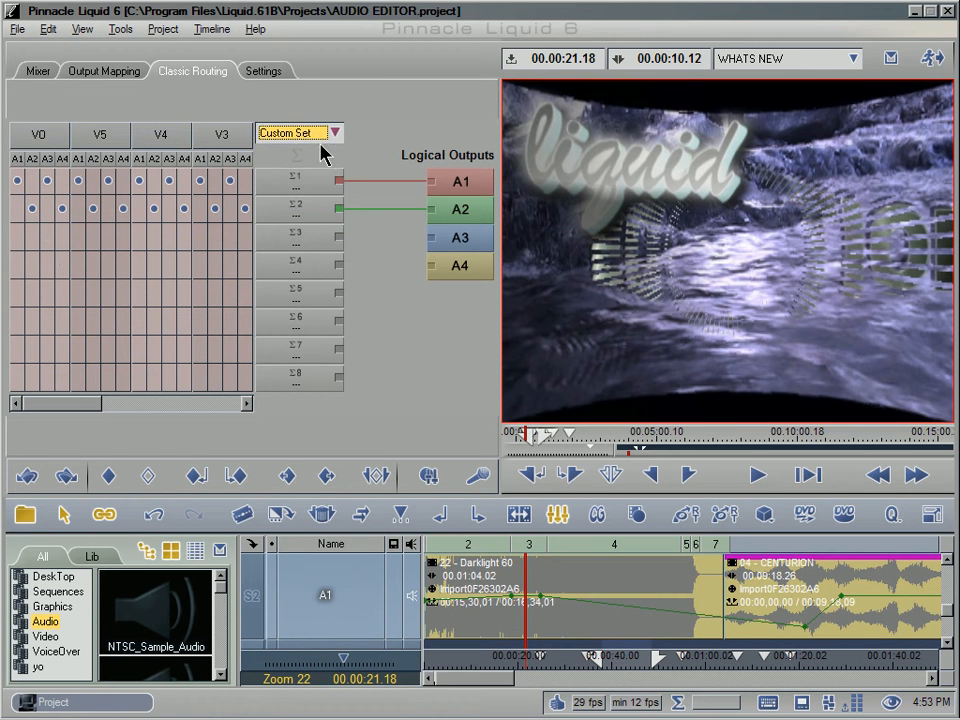
left_click(184, 181)
left_click(154, 181)
left_click_drag(88, 405, 148, 415)
left_click(215, 181)
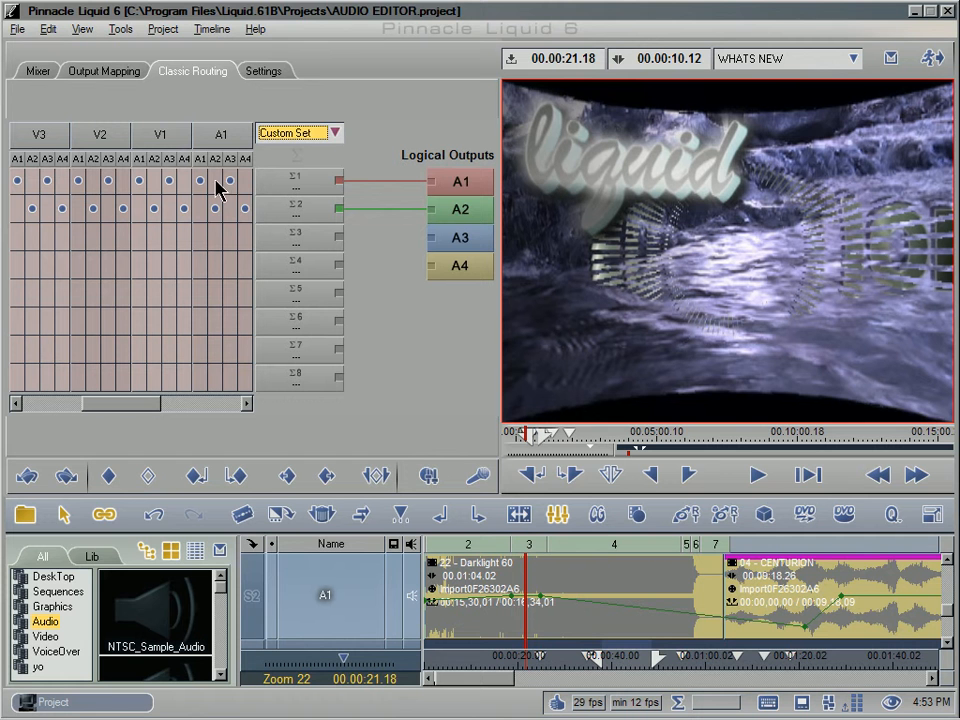
left_click(245, 181)
left_click_drag(133, 410, 151, 406)
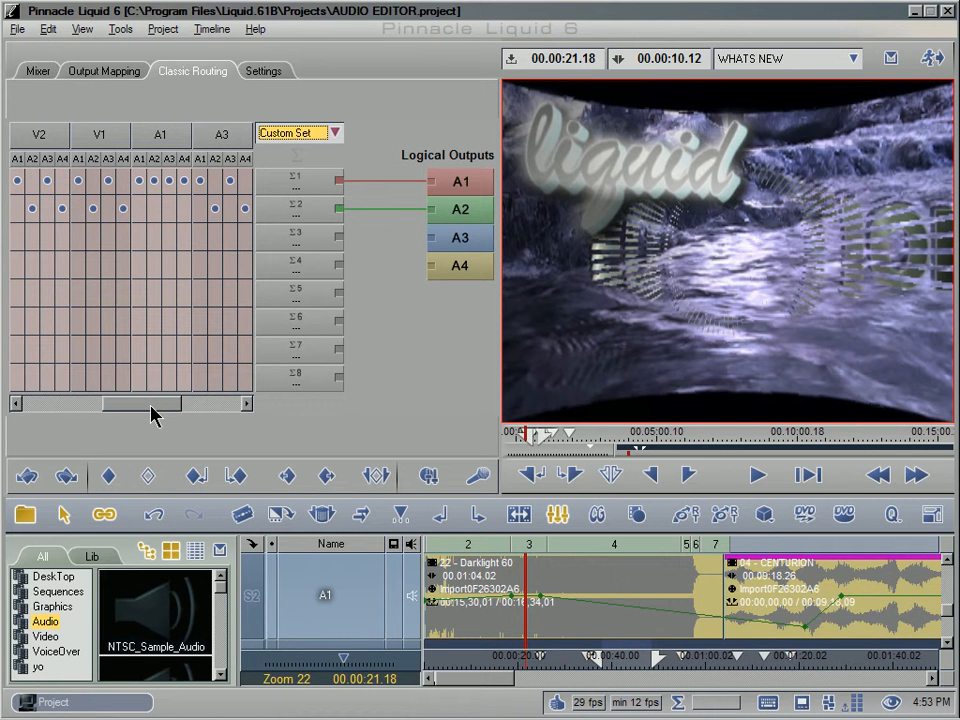
Step: Make the Clip Panning and Track Input Type mixer elements visible and expand the clip panning control of channel A1
left_click(271, 78)
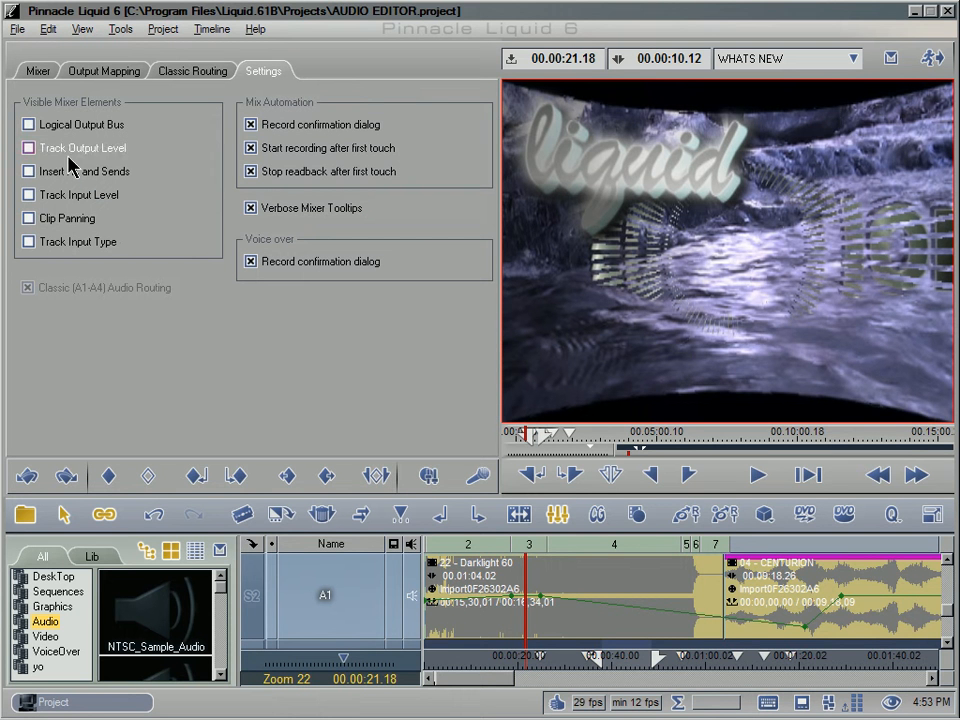
left_click(29, 218)
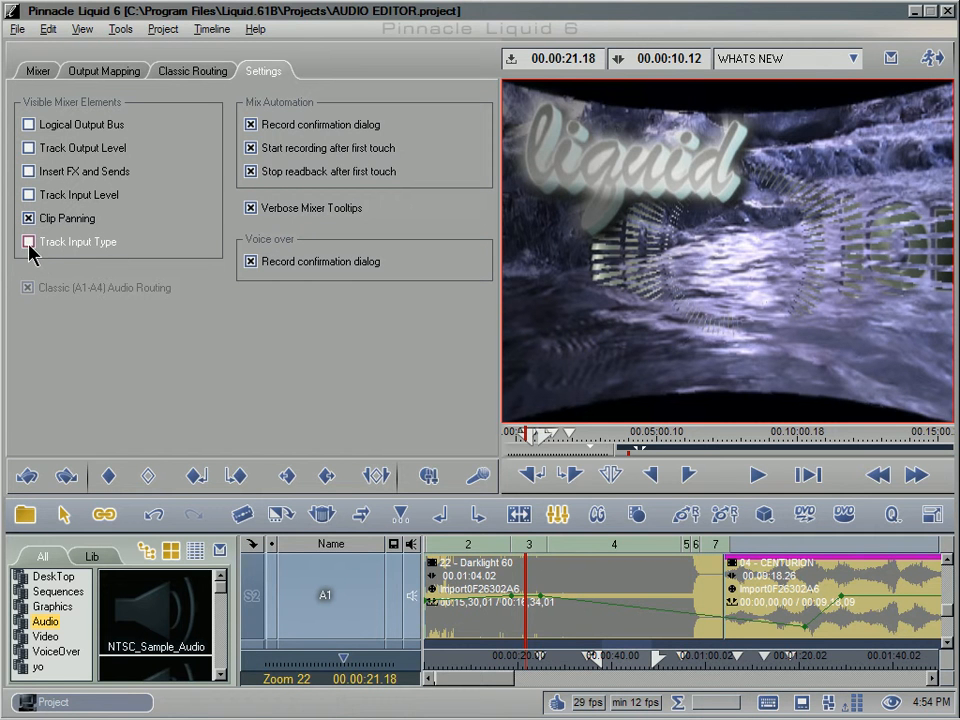
left_click(39, 74)
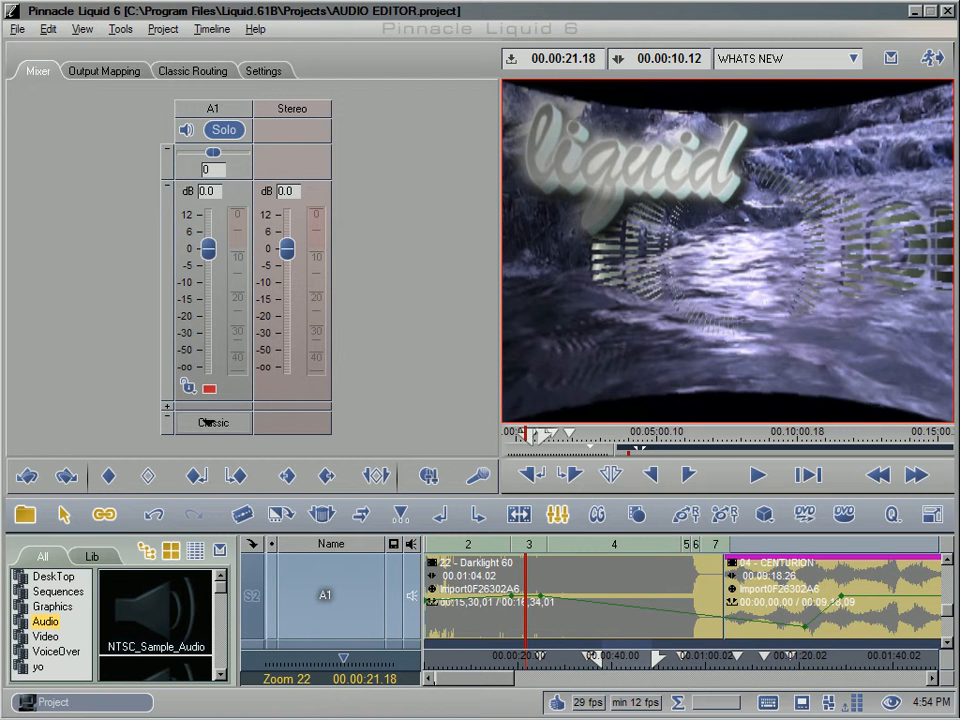
left_click(235, 424)
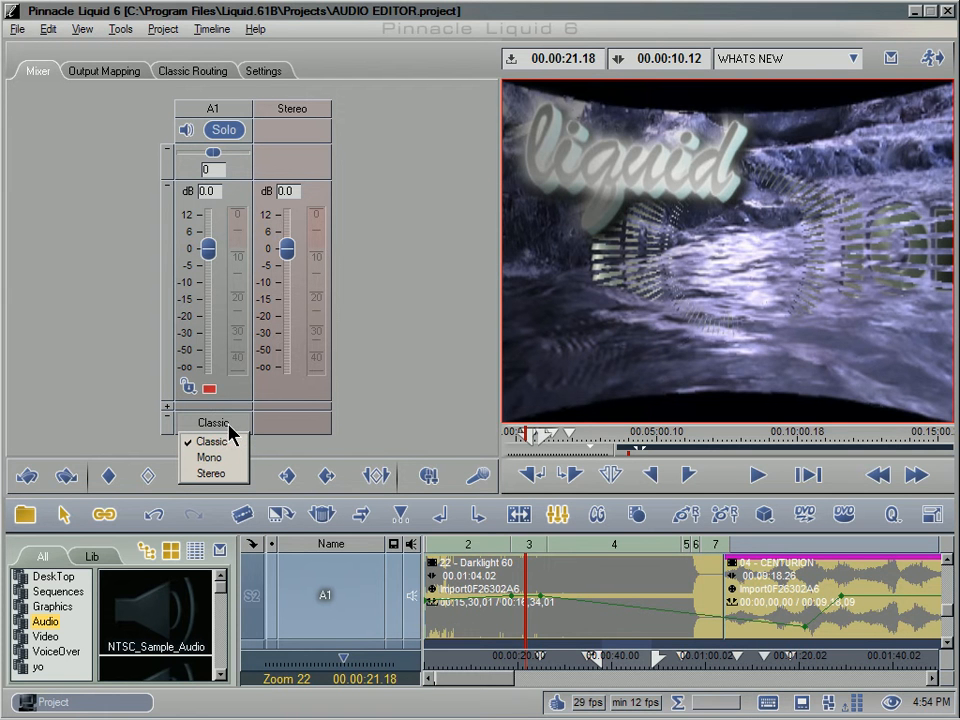
left_click(171, 414)
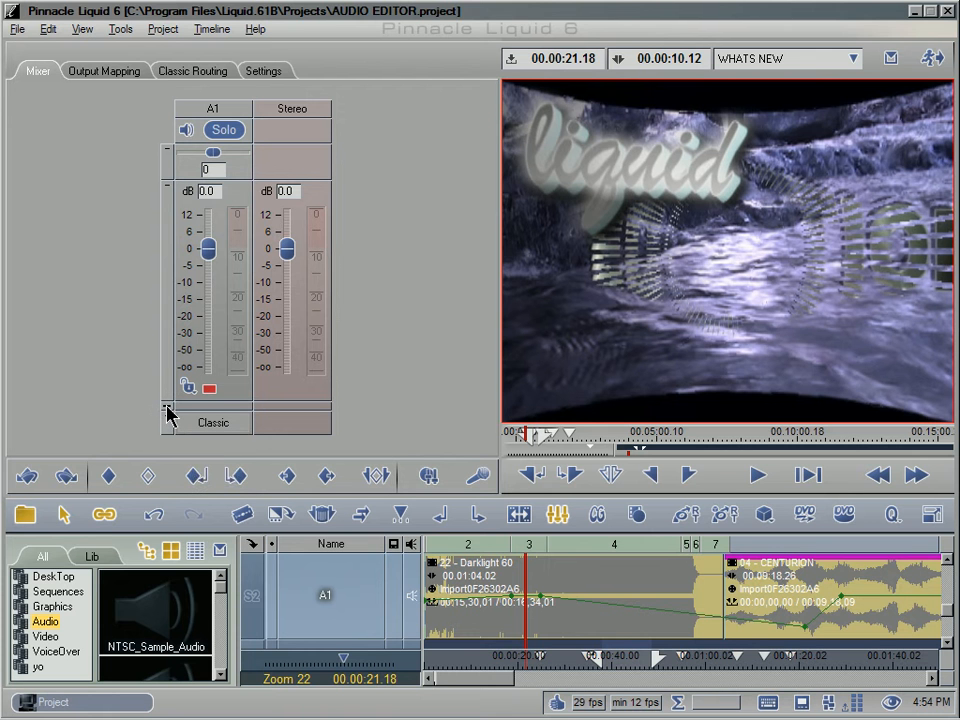
left_click(170, 407)
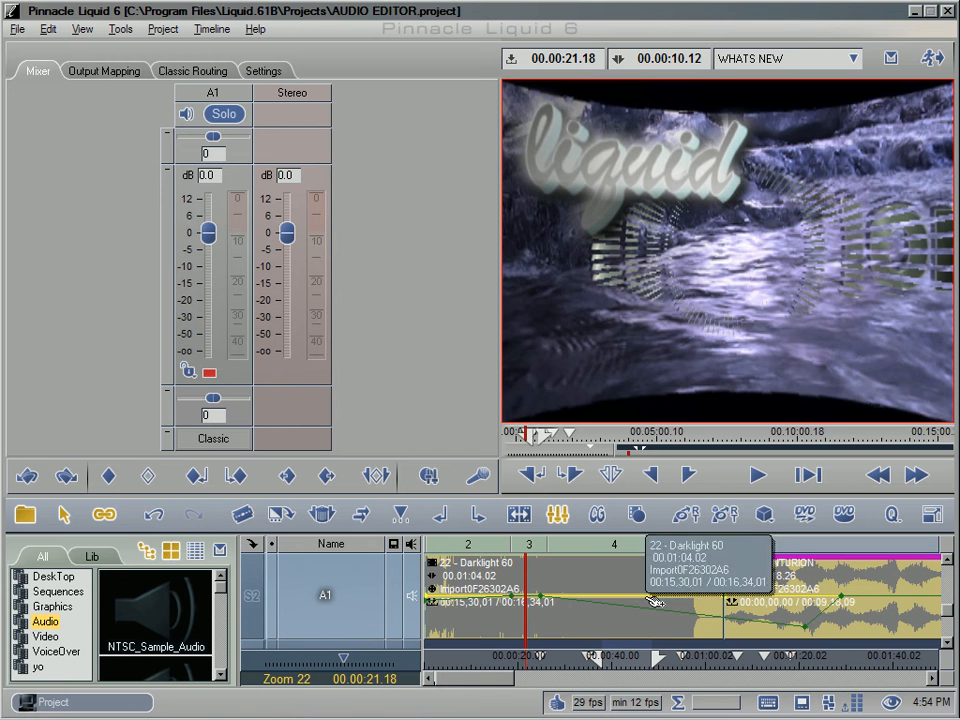
Step: Add clip panning keyframes to the 22 - Darklight 60 clip, with one at 00.00.55.01 set to about 34
left_click_drag(648, 597, 683, 623)
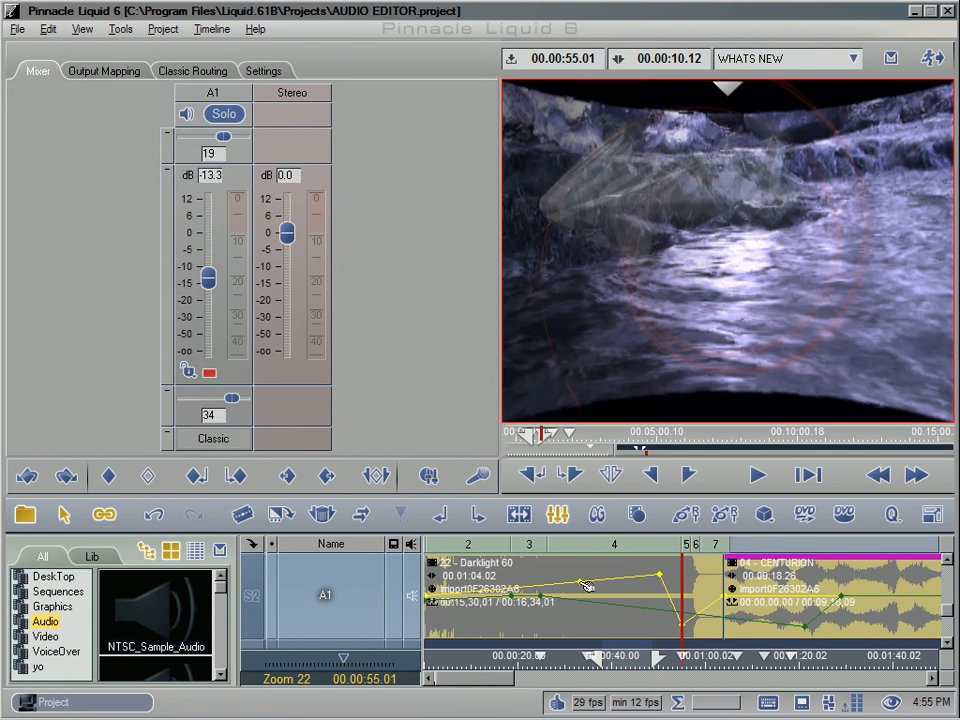
Step: Record A1 clip panning moves to both sides from 00.00.38.00 to 00.00.49.15 and apply them at Normal keyframe resolution
left_click(601, 648)
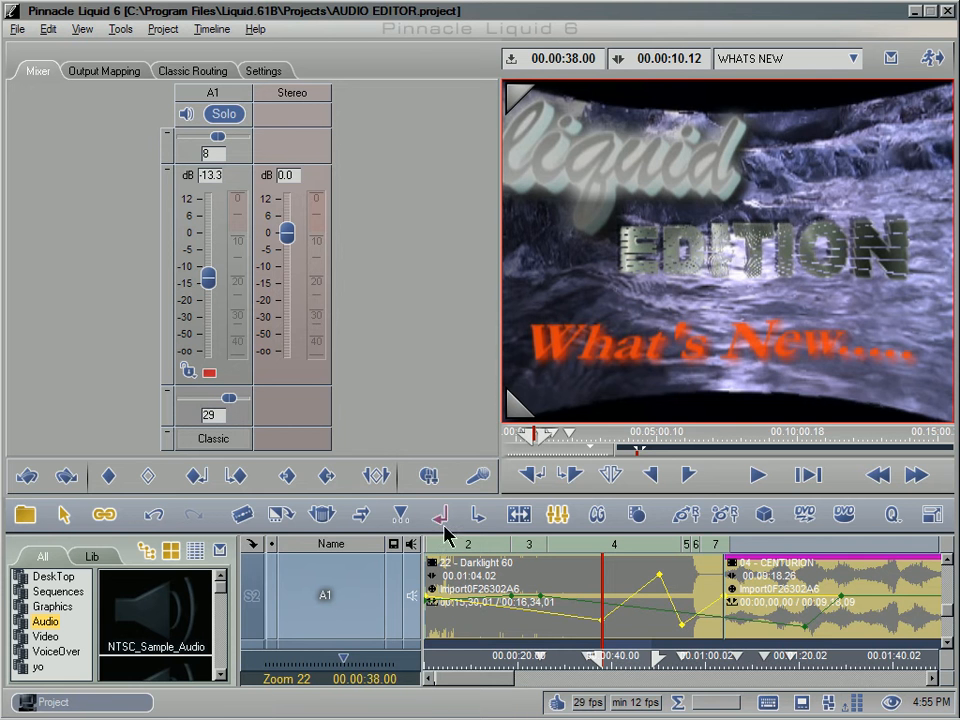
left_click(428, 476)
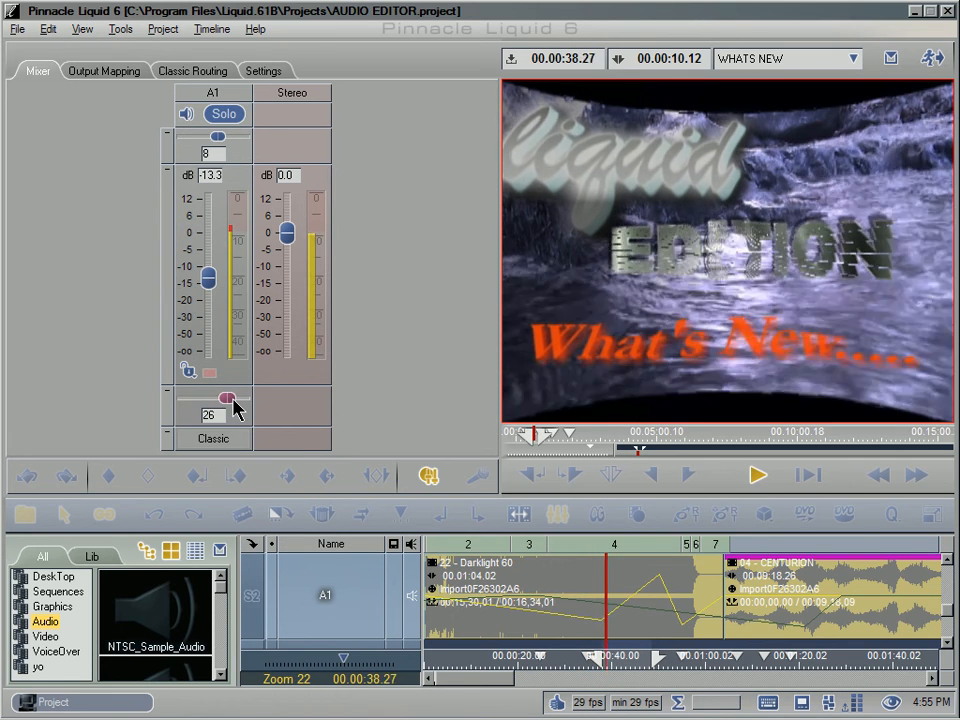
mouse_move(233, 404)
left_mouse_down()
mouse_move(205, 415)
mouse_move(197, 406)
mouse_move(247, 412)
mouse_move(222, 414)
left_mouse_up()
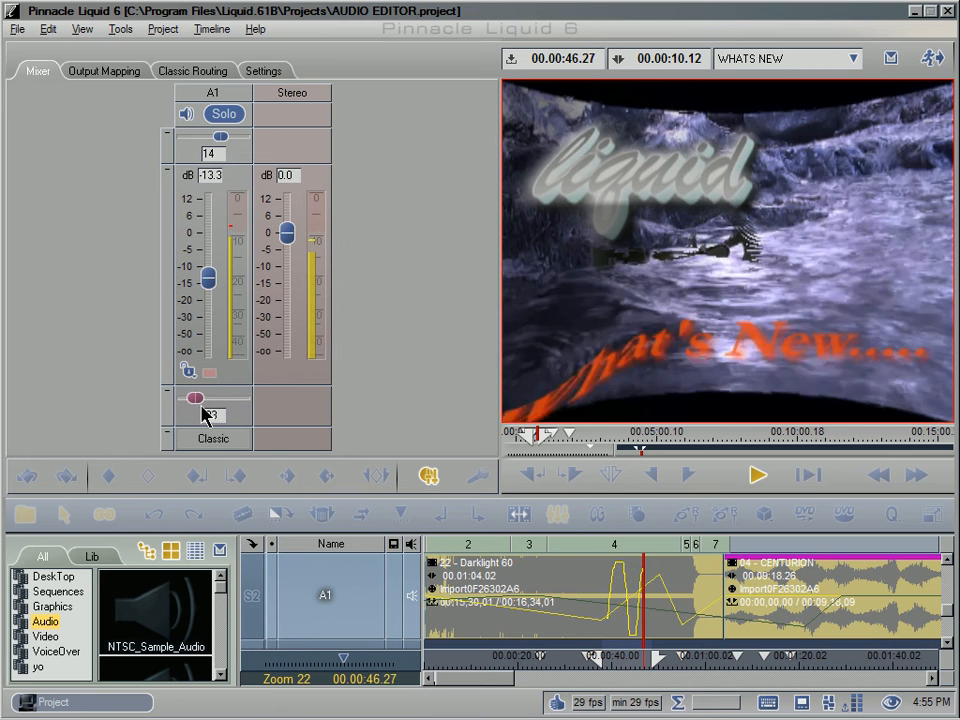
left_click_drag(201, 405, 238, 402)
key("space")
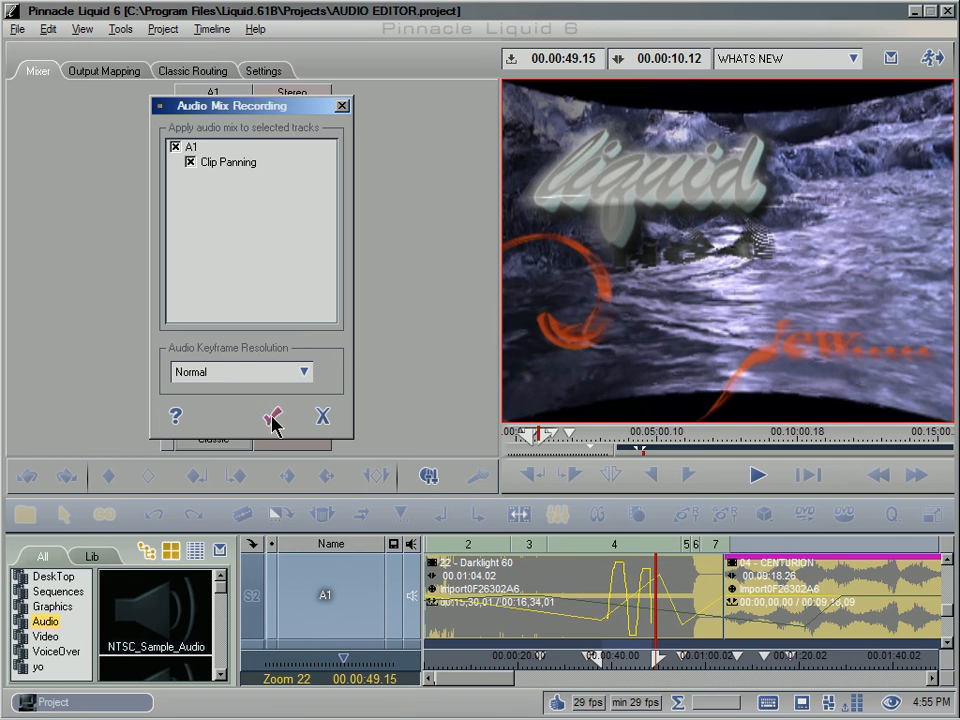
left_click(273, 421)
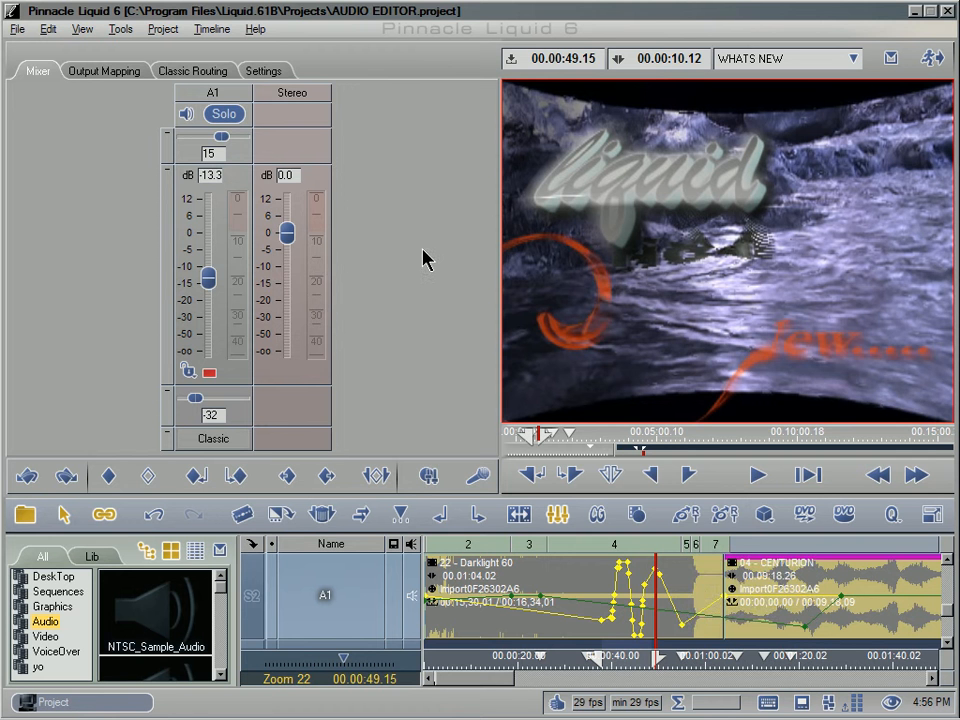
Step: Play back the recorded clip panning from the mark-in point at 00.00.38.00 and return the playhead there
left_click(604, 665)
key("space")
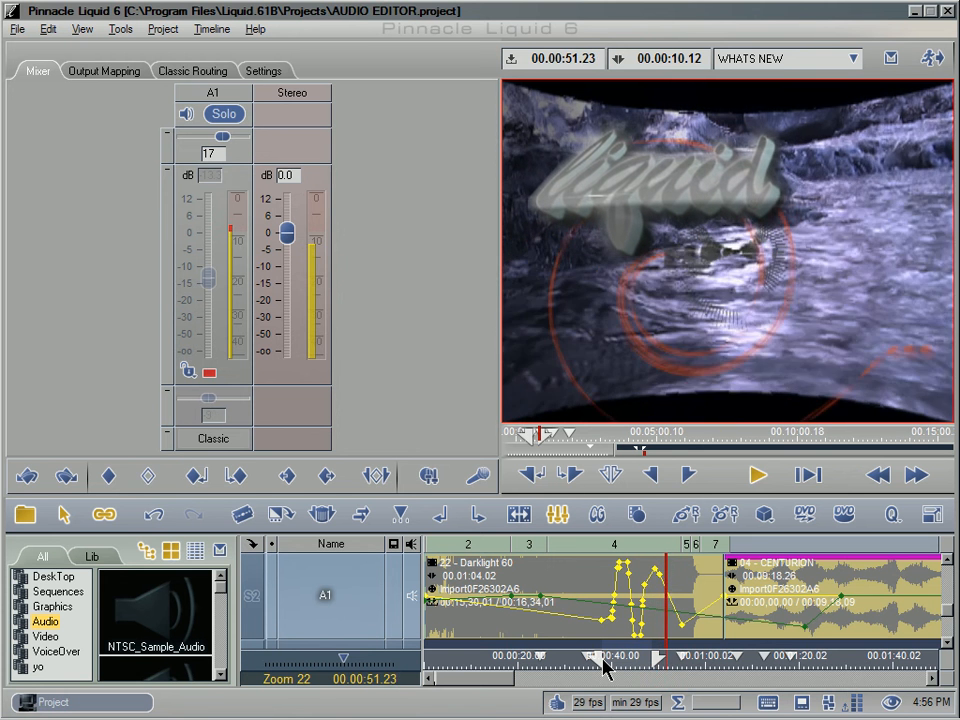
left_click(602, 660)
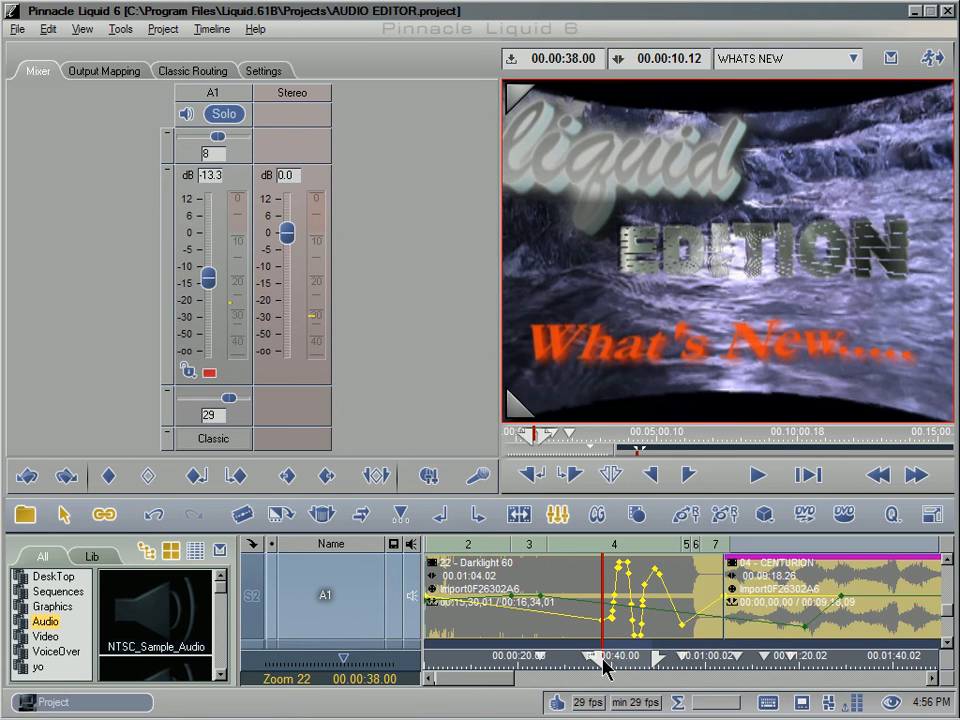
Step: Play back the recorded clip panning from 00.00.38.00 to 00.00.42.15 and examine track A1's columns in the Classic Routing matrix
key("space")
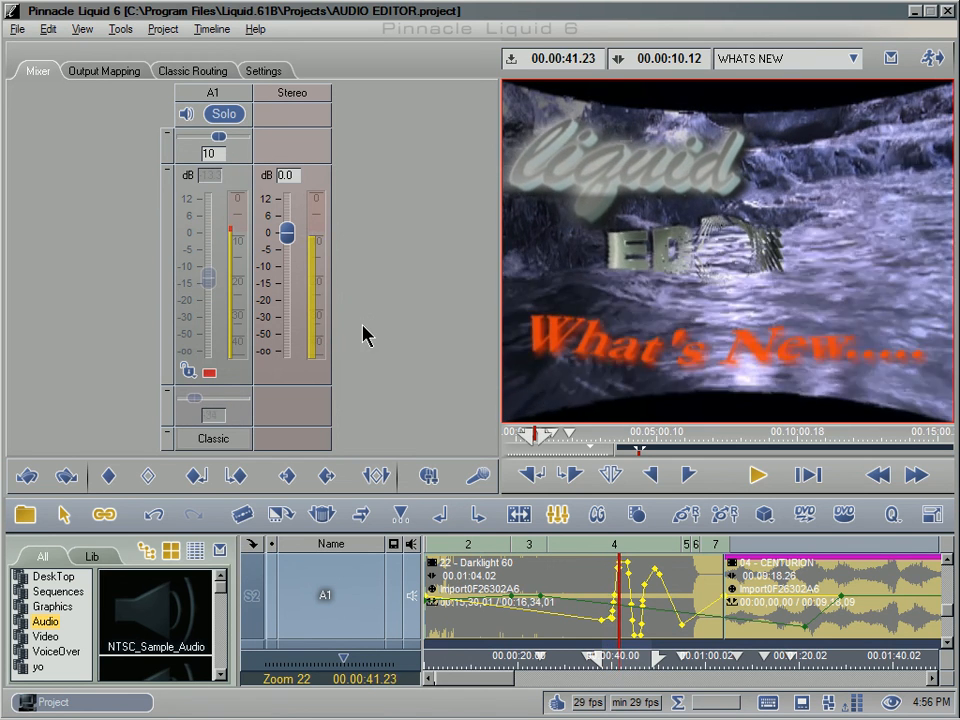
key("space")
left_click(205, 76)
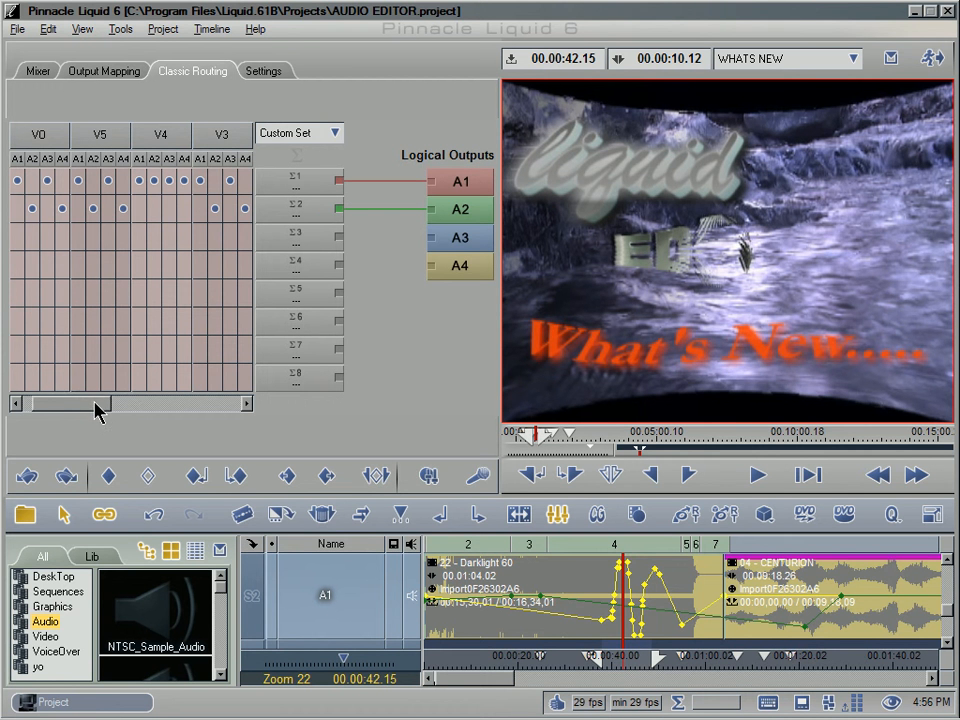
left_click_drag(96, 405, 173, 405)
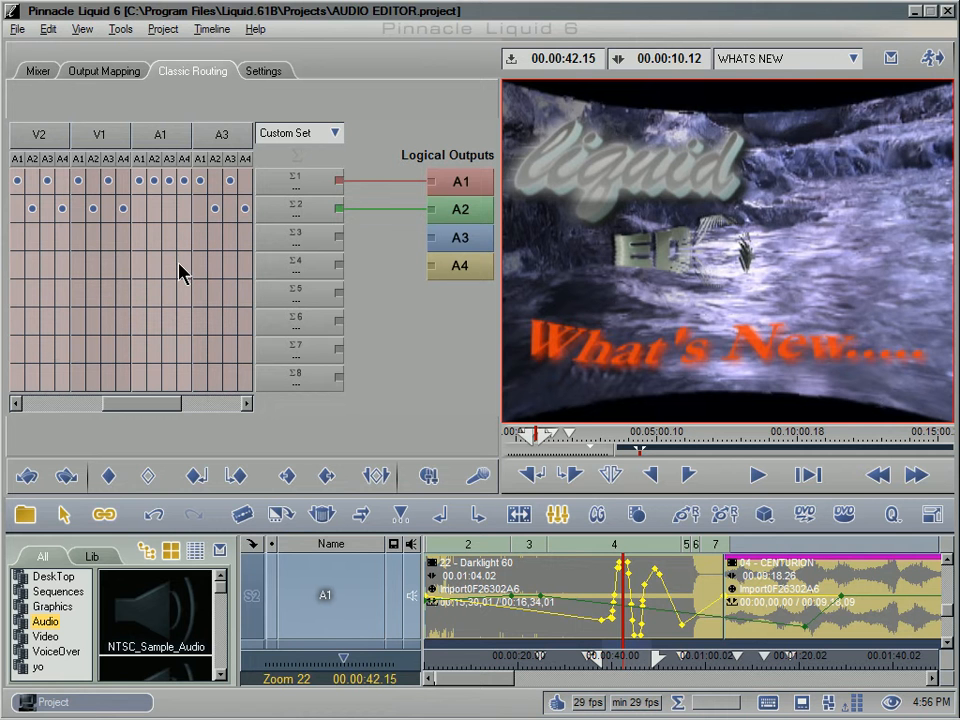
left_click(182, 184)
Step: Open the Logging Tool with reel STUDIOWINGS BU1, switch its source device to LIVE, and return to the Audio Editor
left_click(636, 514)
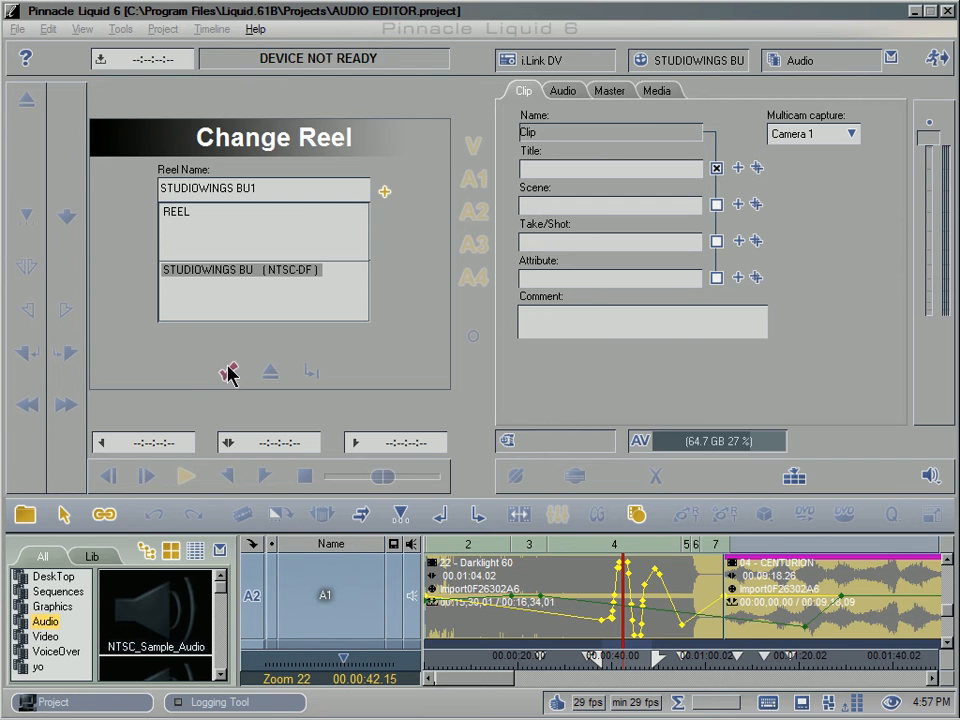
left_click(226, 374)
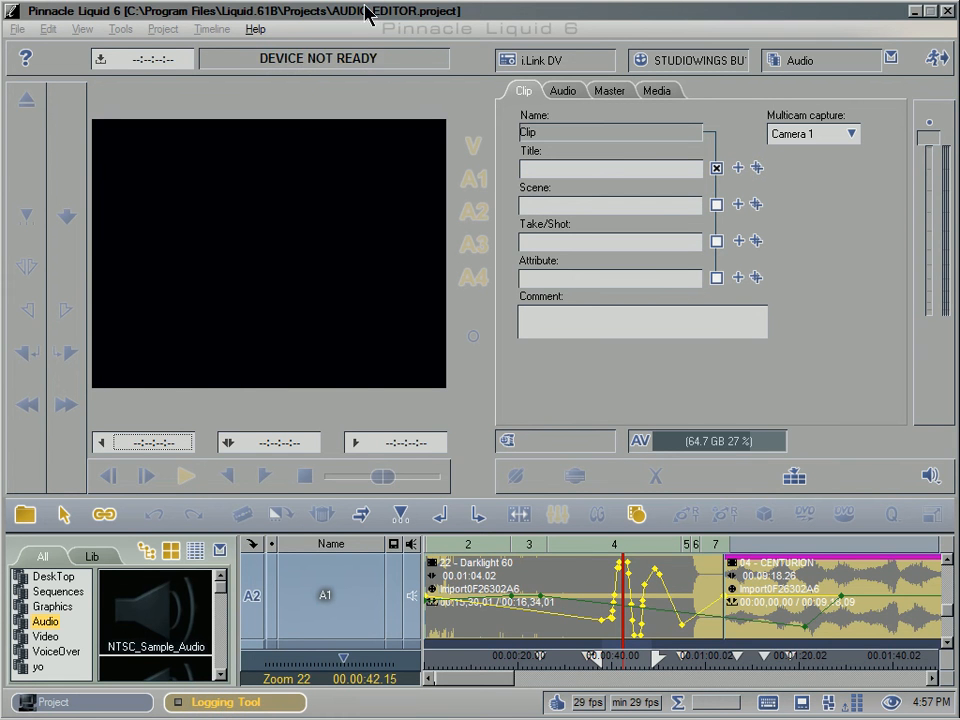
left_click(555, 60)
left_click(549, 80)
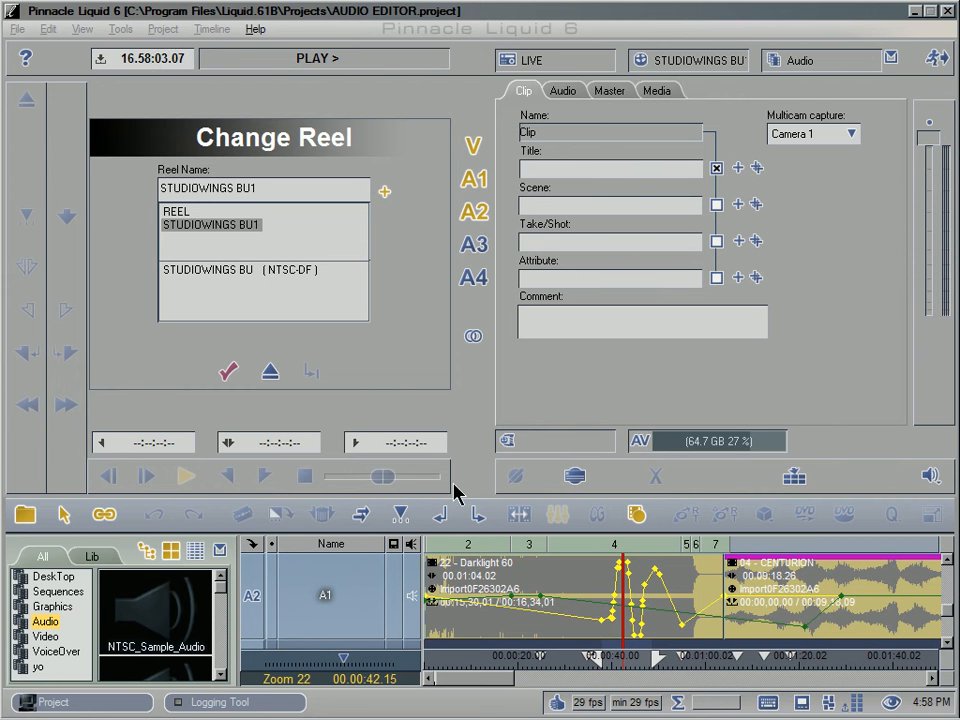
left_click(272, 371)
left_click(932, 60)
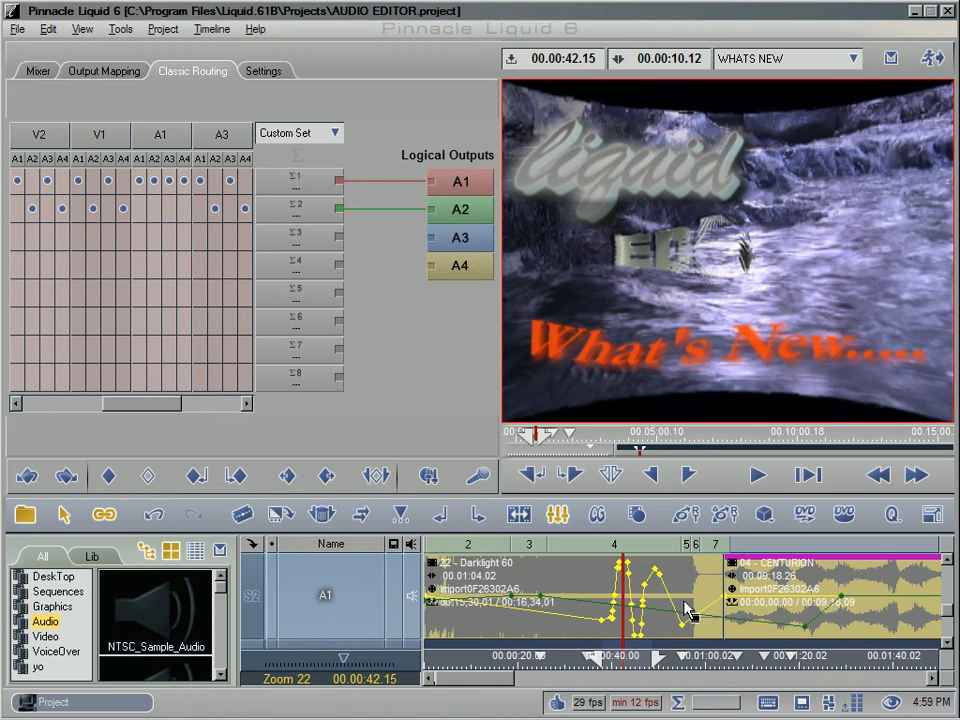
Step: Try the Standard and Multi Channel presets in Classic Routing, viewing the routing matrix across to track A1 for each
left_click(303, 133)
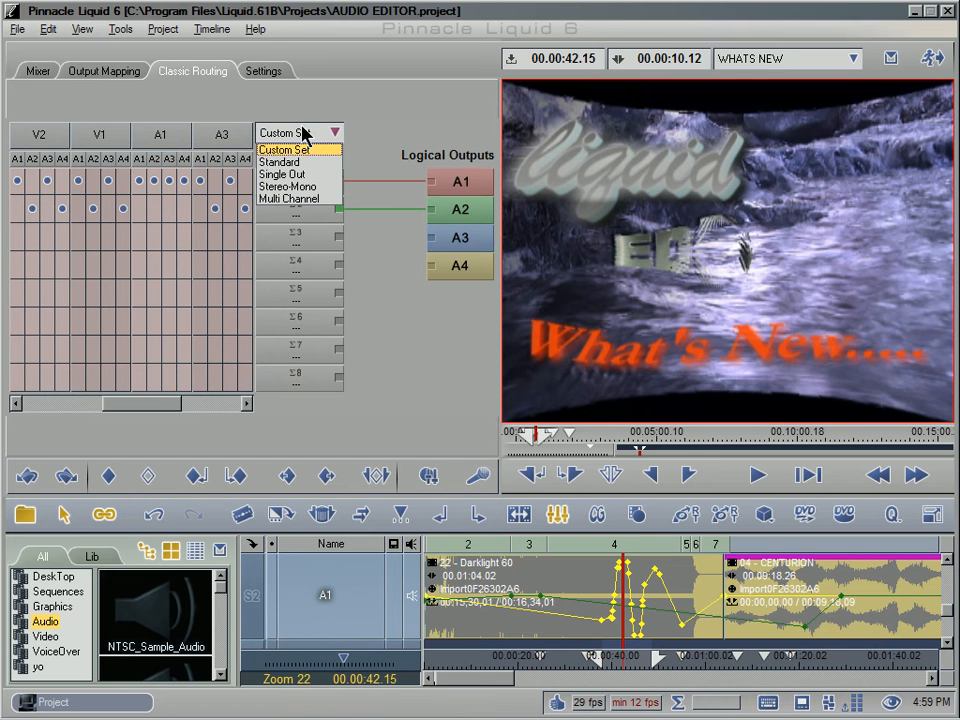
left_click(312, 165)
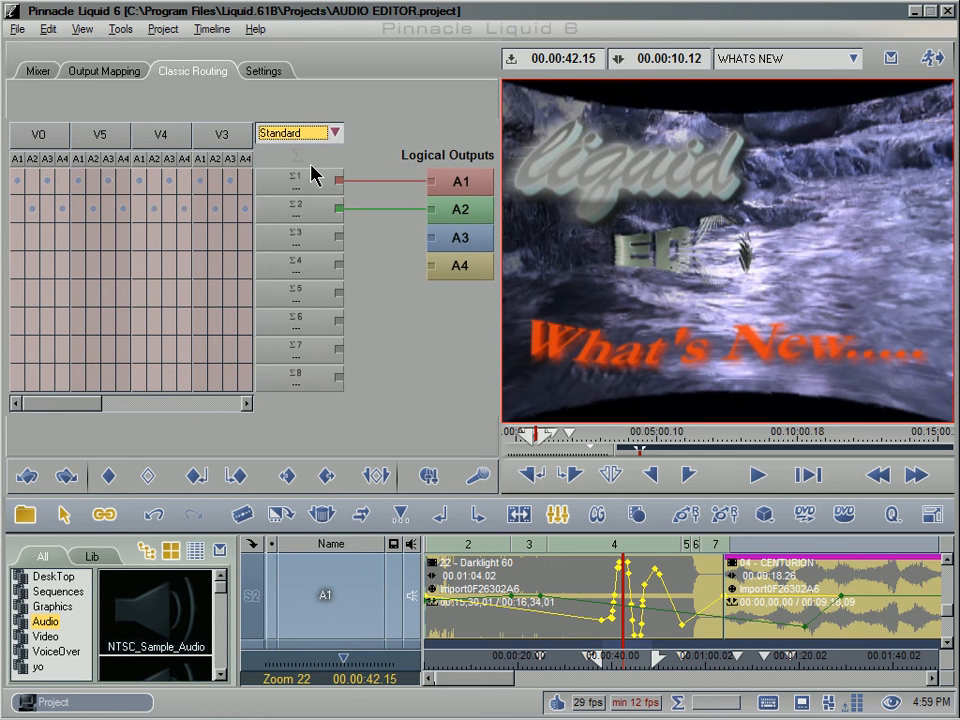
left_click(197, 407)
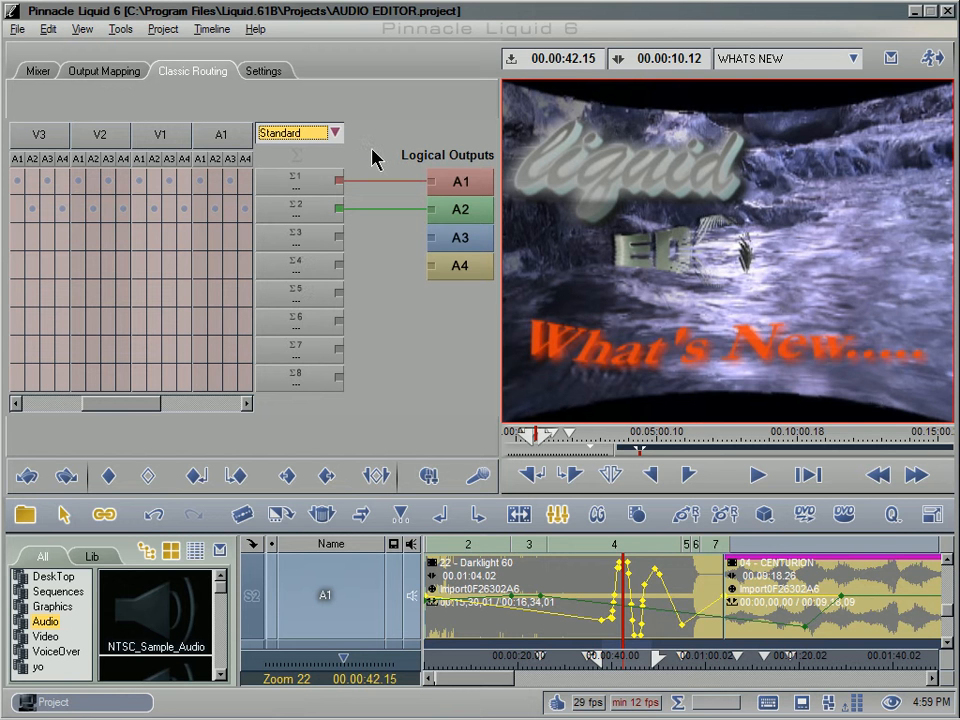
left_click(335, 133)
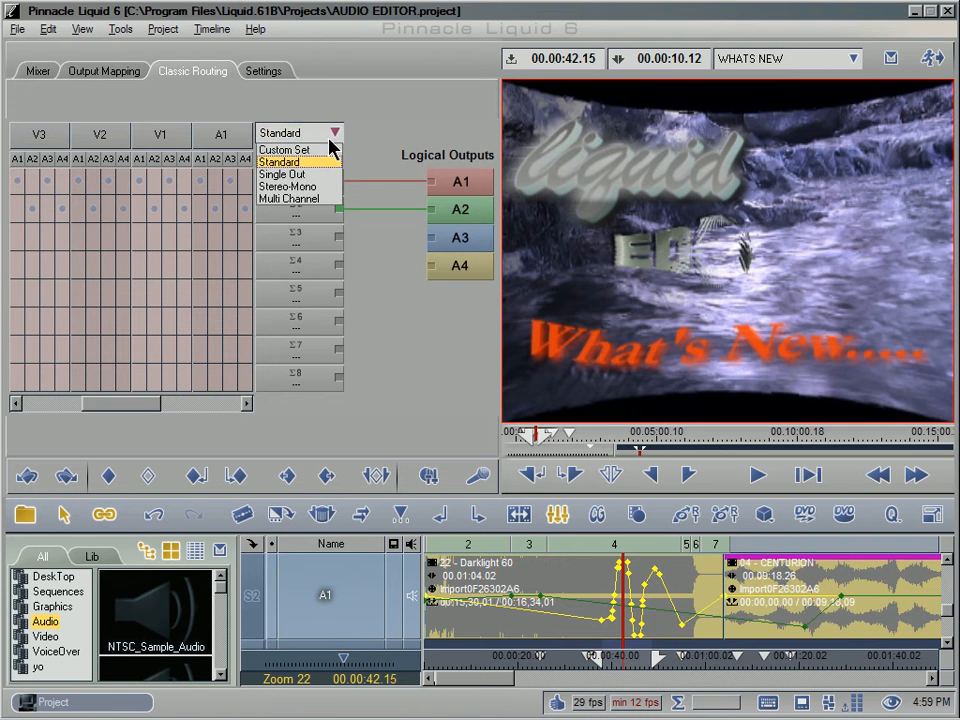
left_click(320, 194)
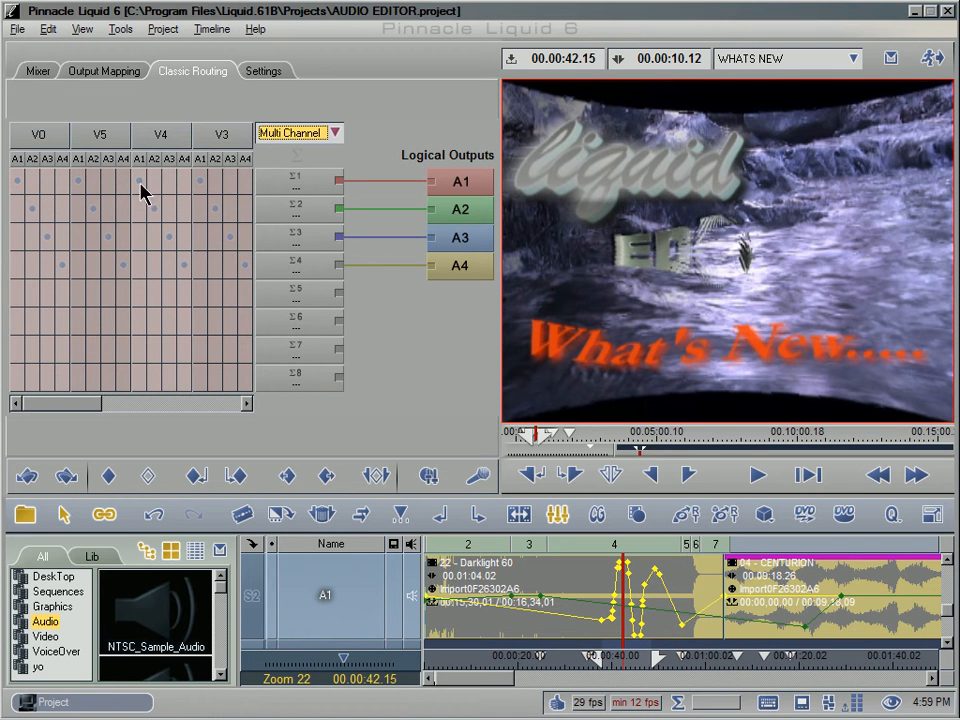
left_click_drag(88, 403, 161, 407)
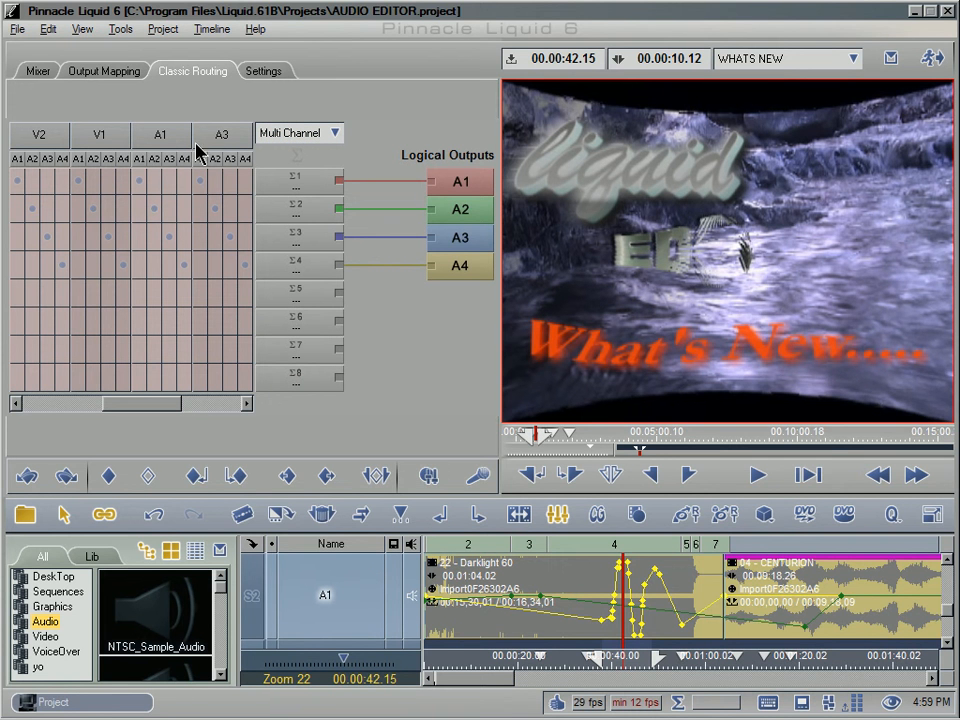
Step: Rename timeline track A1 as MUSIC and reload the Classic Routing matrix to show the renamed track's columns
right_click(328, 600)
left_click(366, 503)
type("MUS")
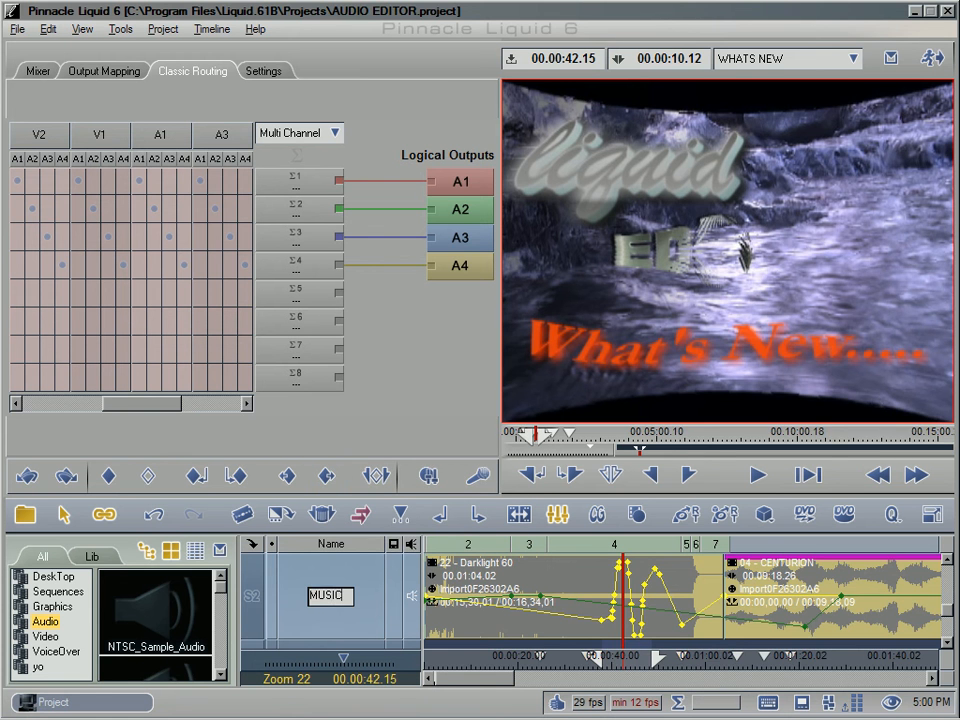
type("IC")
key("Return")
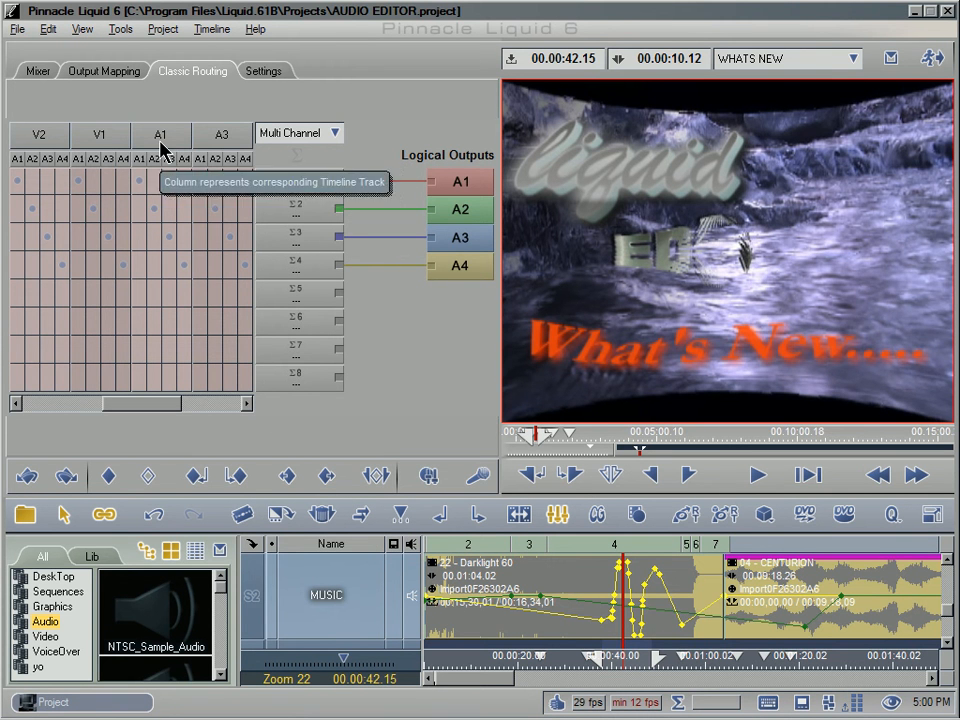
left_click(268, 72)
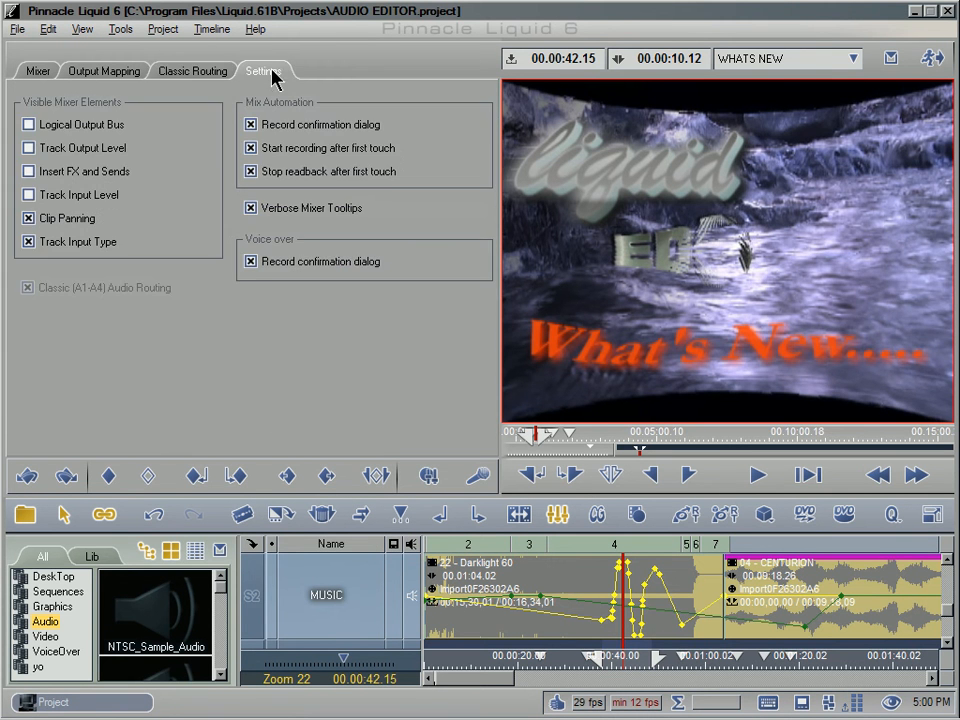
left_click(214, 73)
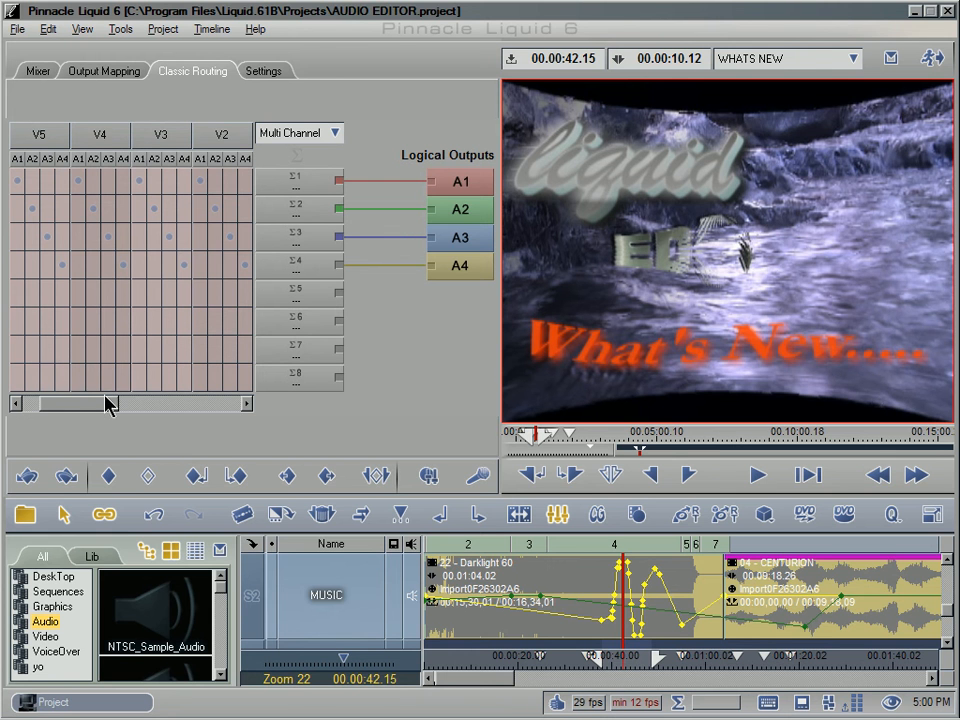
left_click_drag(105, 403, 161, 405)
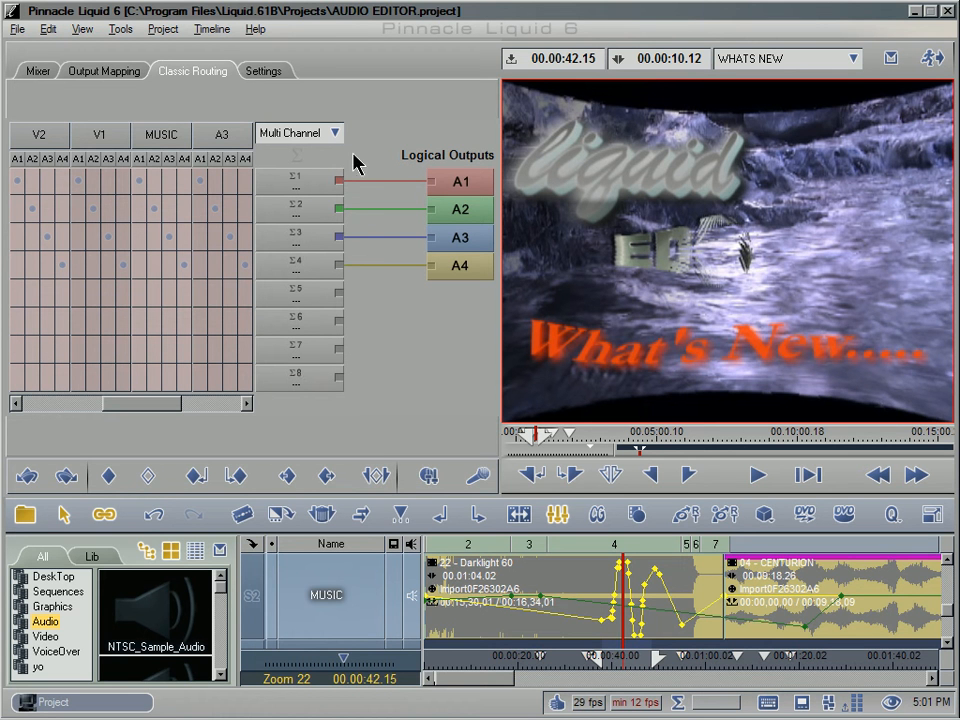
Step: Set the Classic Routing preset to Standard and display the floating Output level meter over the video preview
left_click(336, 135)
left_click(321, 162)
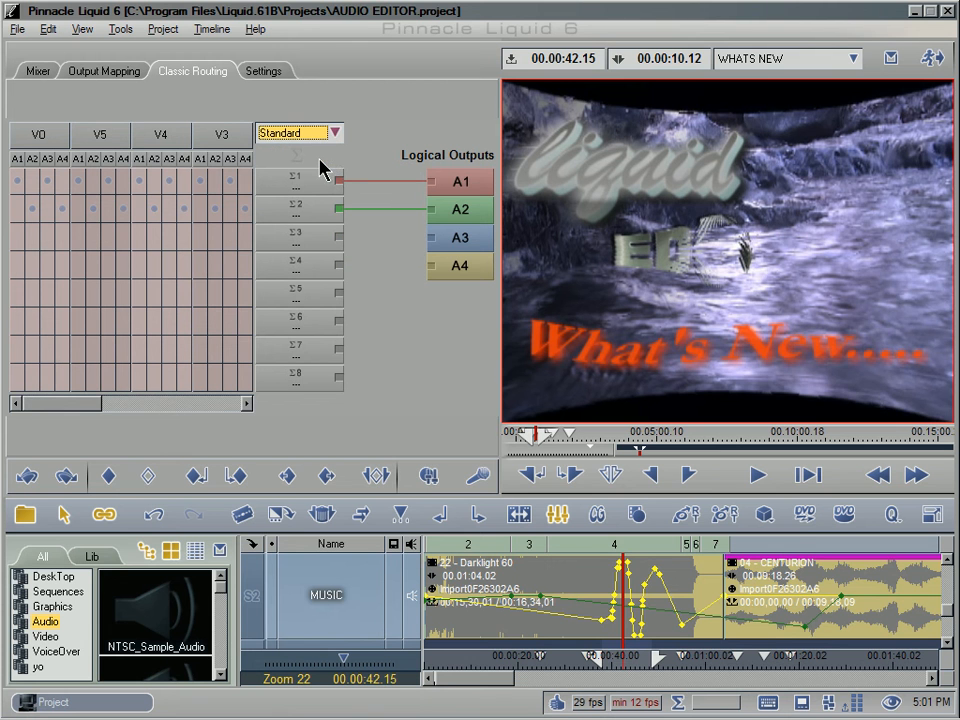
left_click(831, 702)
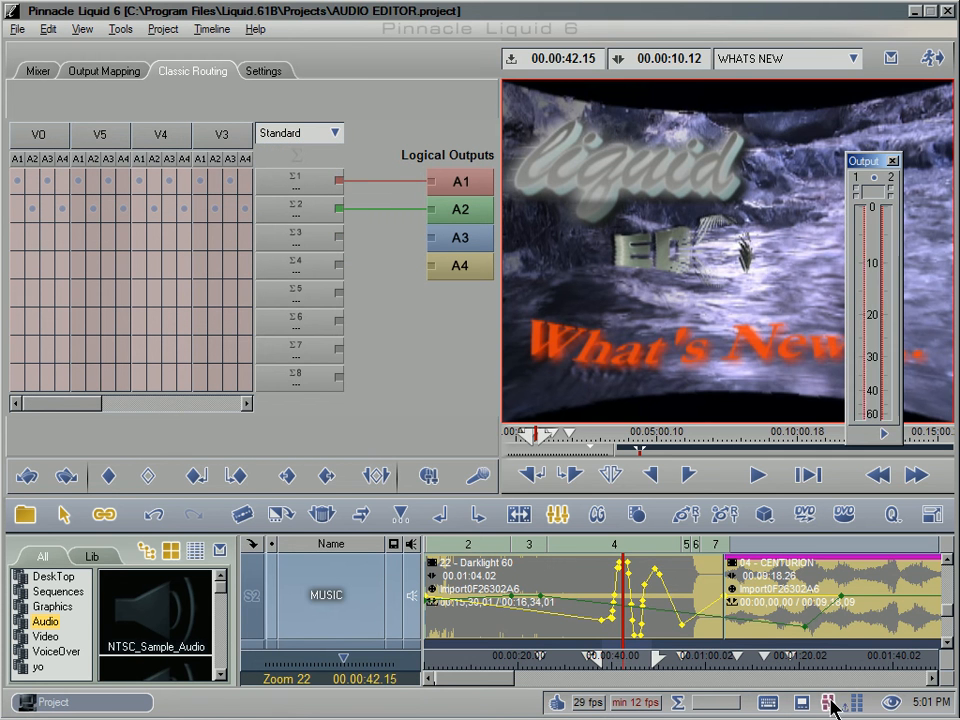
left_click_drag(881, 162, 601, 117)
Step: Play the sequence from 00.00.34.24 to 00.00.39.14, comparing the MUSIC channel's mixer levels with the Output meter
left_click(38, 70)
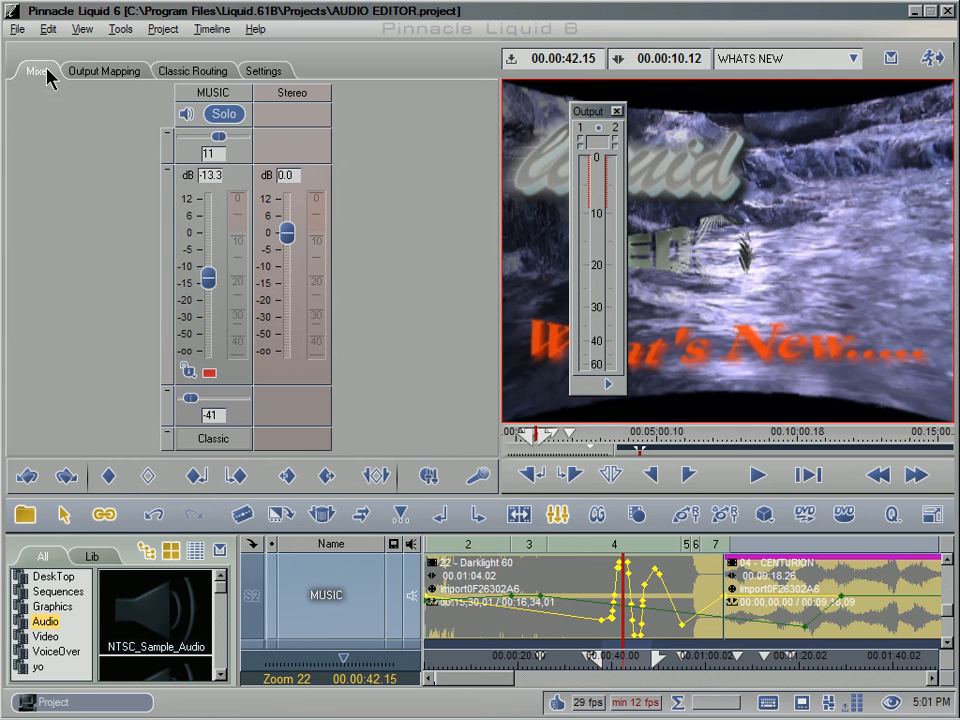
left_click(588, 663)
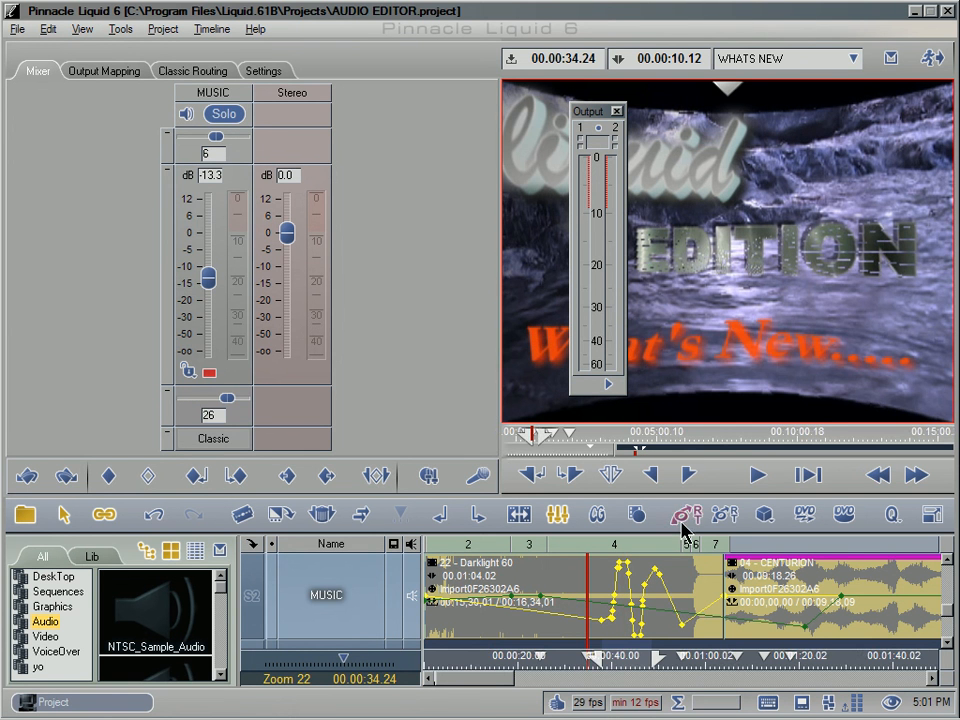
left_click(756, 478)
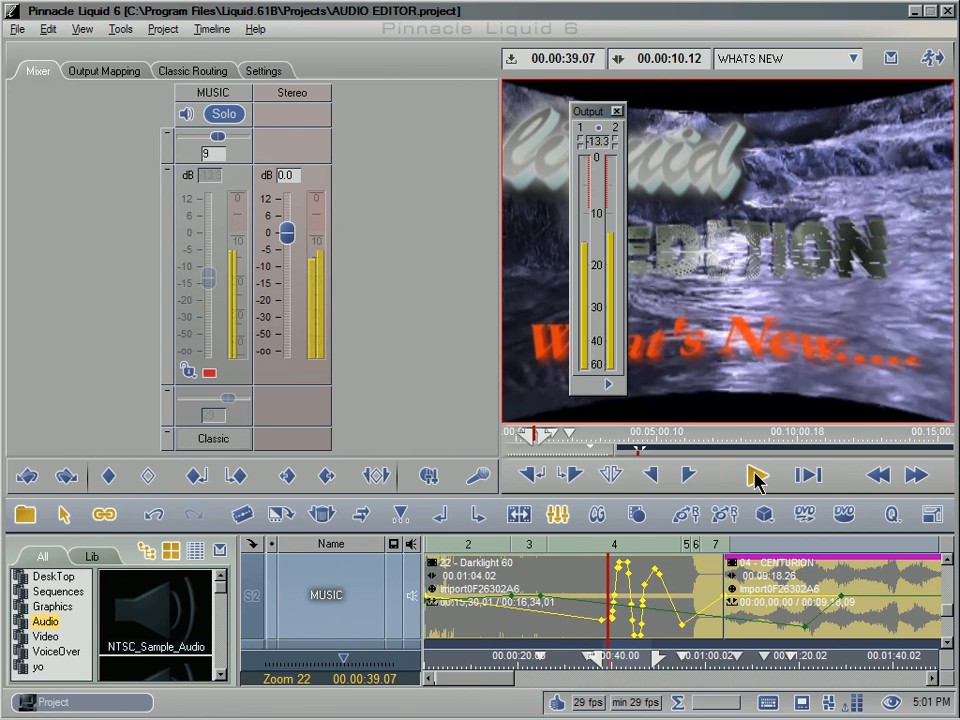
left_click(756, 478)
Step: Examine the MUSIC track's columns in Classic Routing, and play on from 00.00.39.14 to 00.00.43.23 while watching the mixer levels
left_click(198, 70)
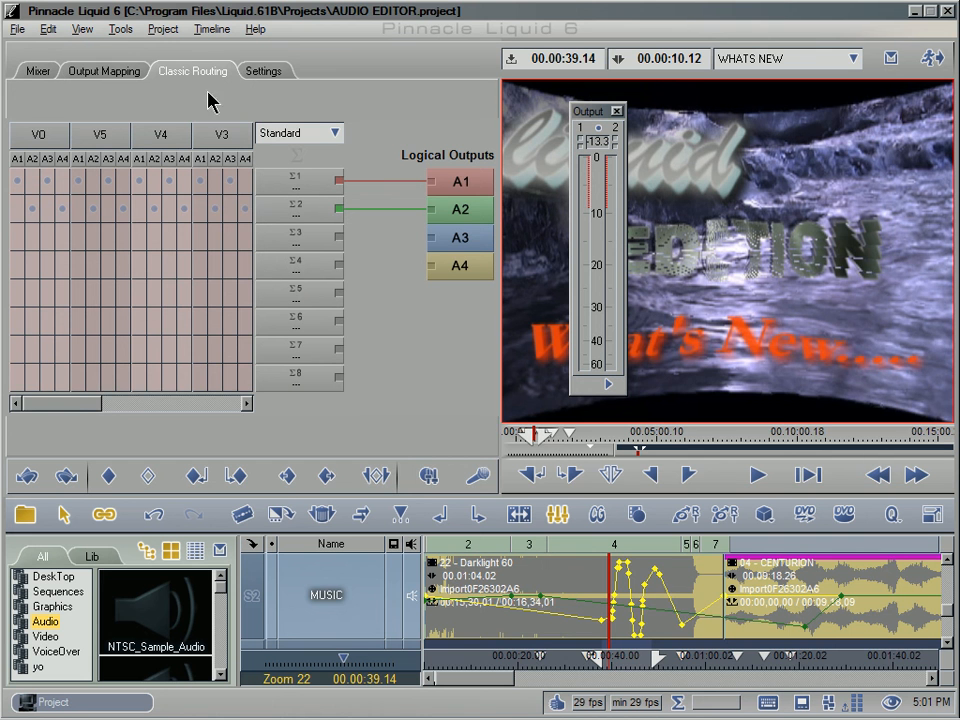
left_click_drag(68, 404, 154, 404)
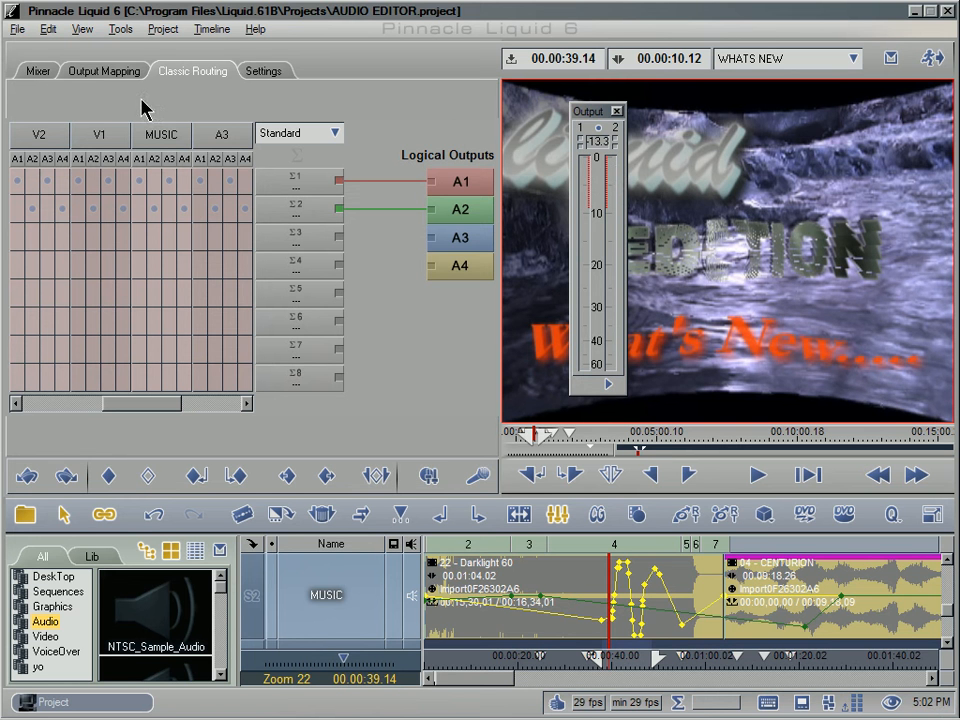
left_click(36, 70)
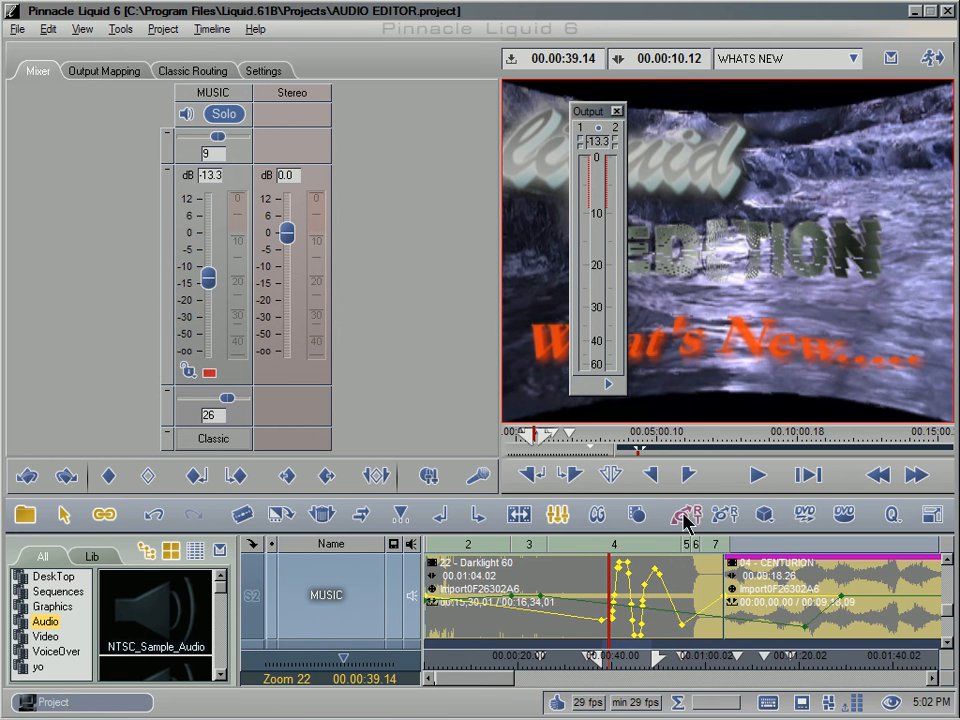
left_click(757, 475)
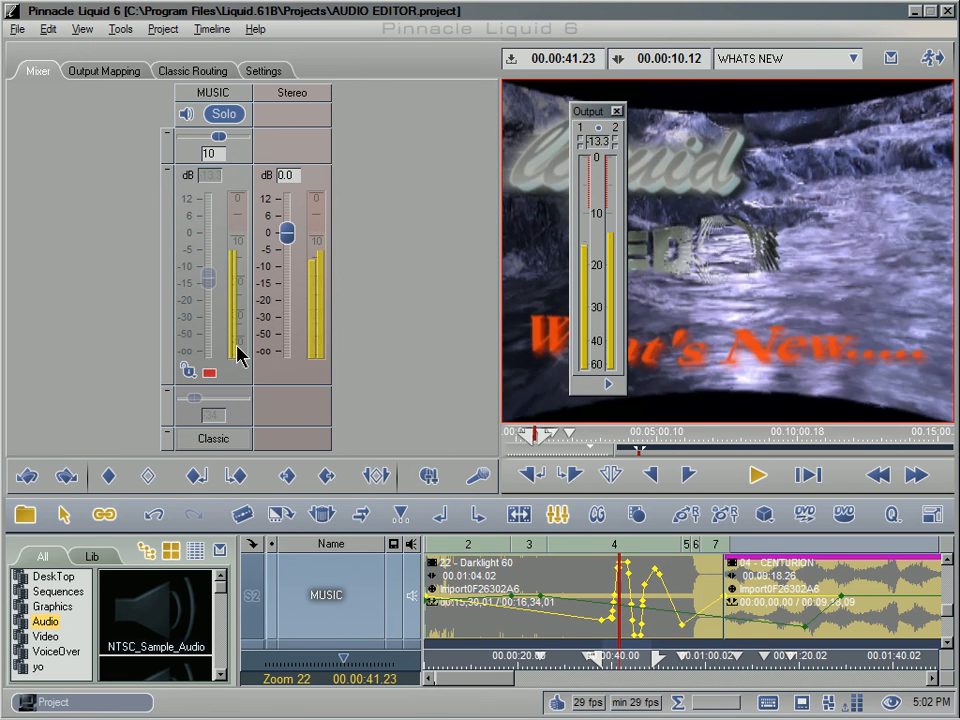
left_click(757, 476)
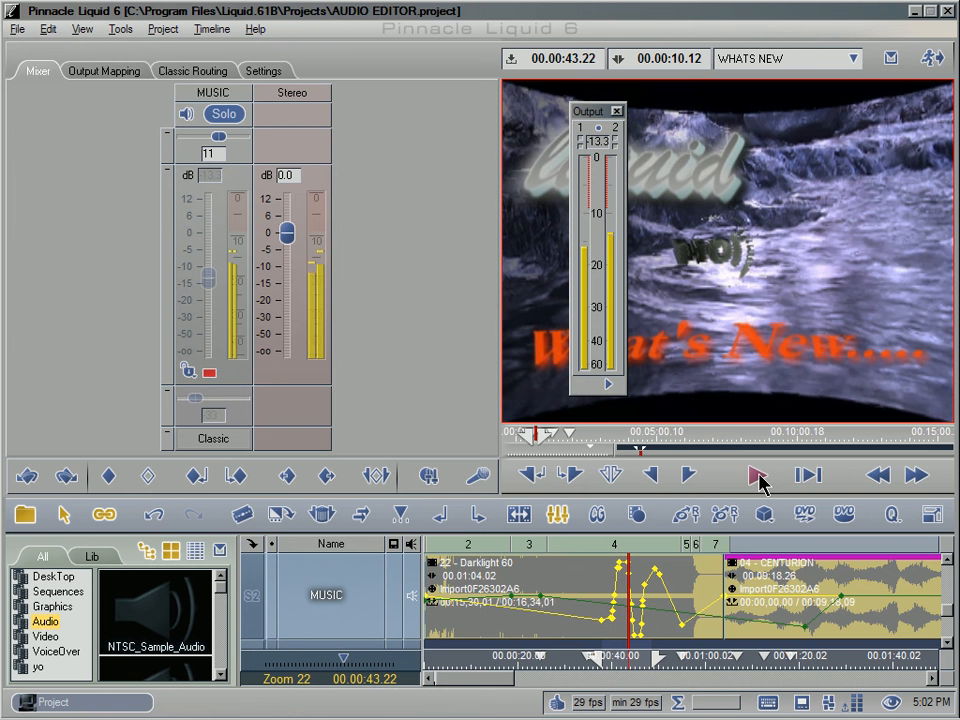
Step: Hide the Clip Panning and Track Input Type mixer elements, and view sequence 51's audio settings before returning to WHATS NEW
left_click(163, 68)
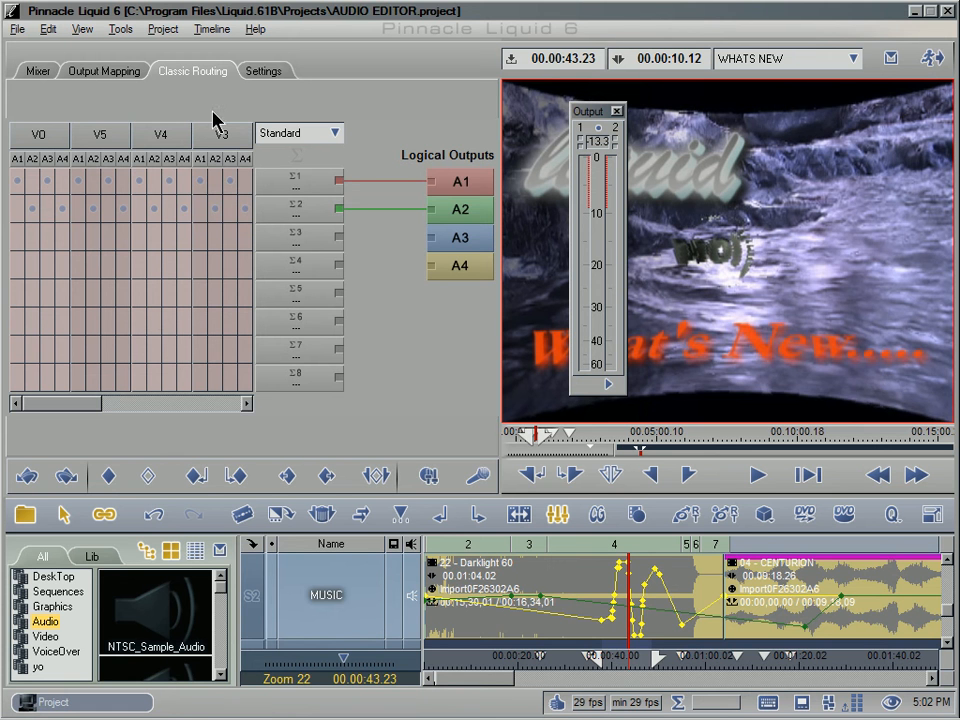
left_click(268, 68)
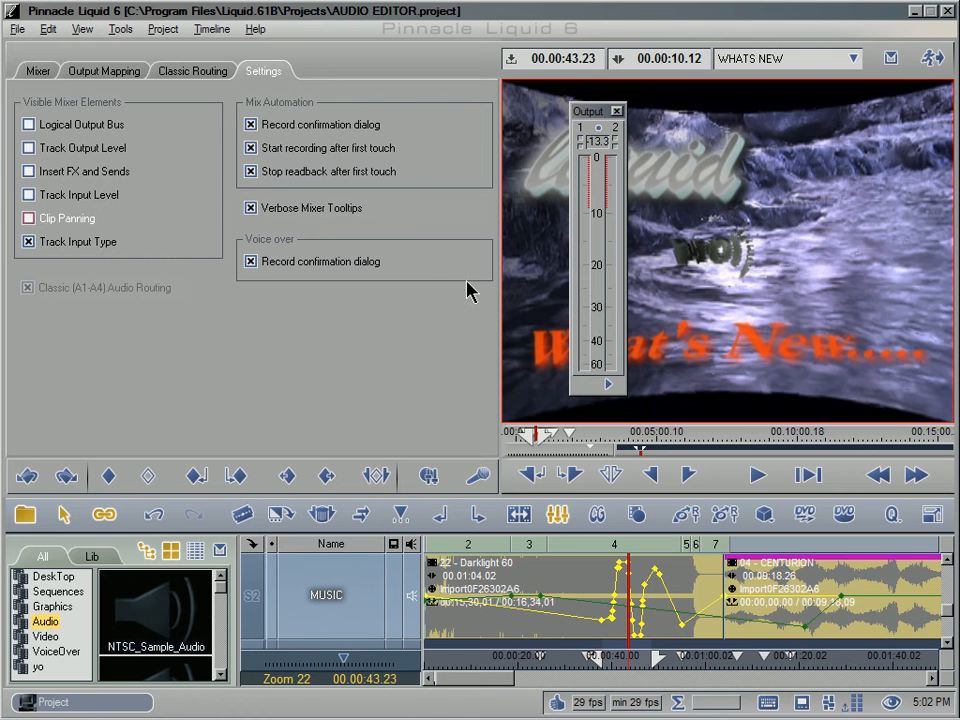
left_click(810, 59)
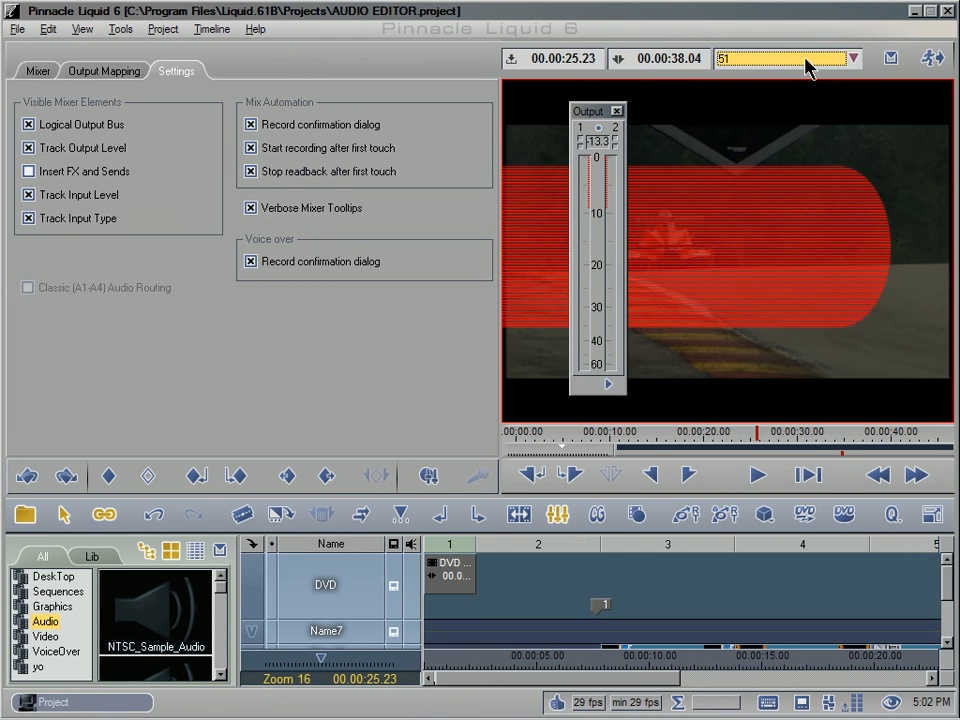
left_click(598, 516)
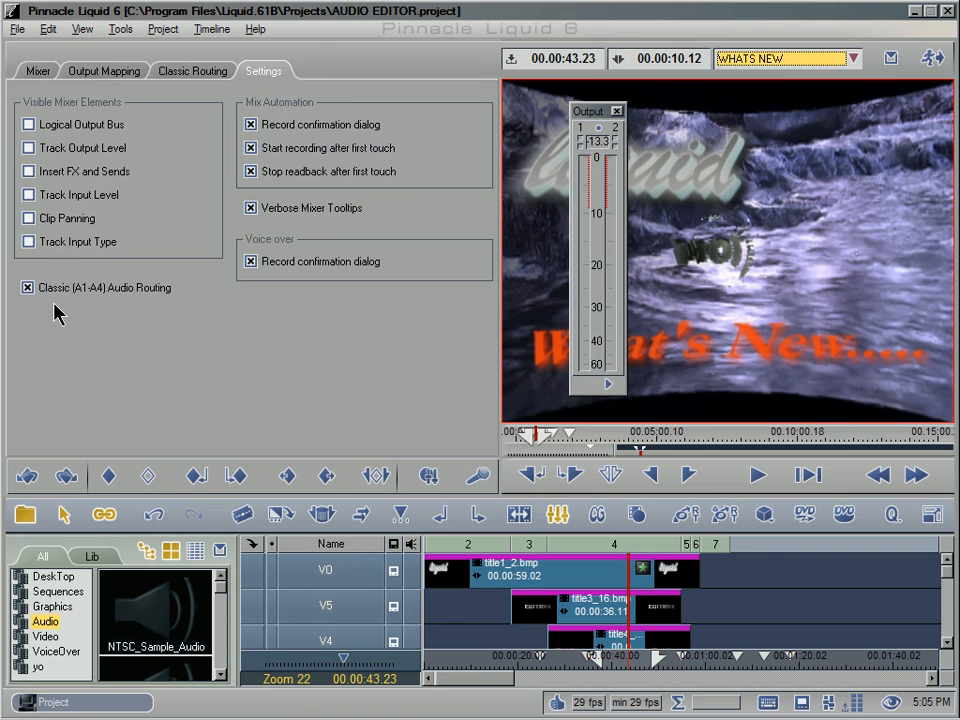
Step: Compare the Classic Routing matrix with the Classic (A1-A4) Audio Routing option in the WHATS NEW sequence's audio settings
left_click(190, 73)
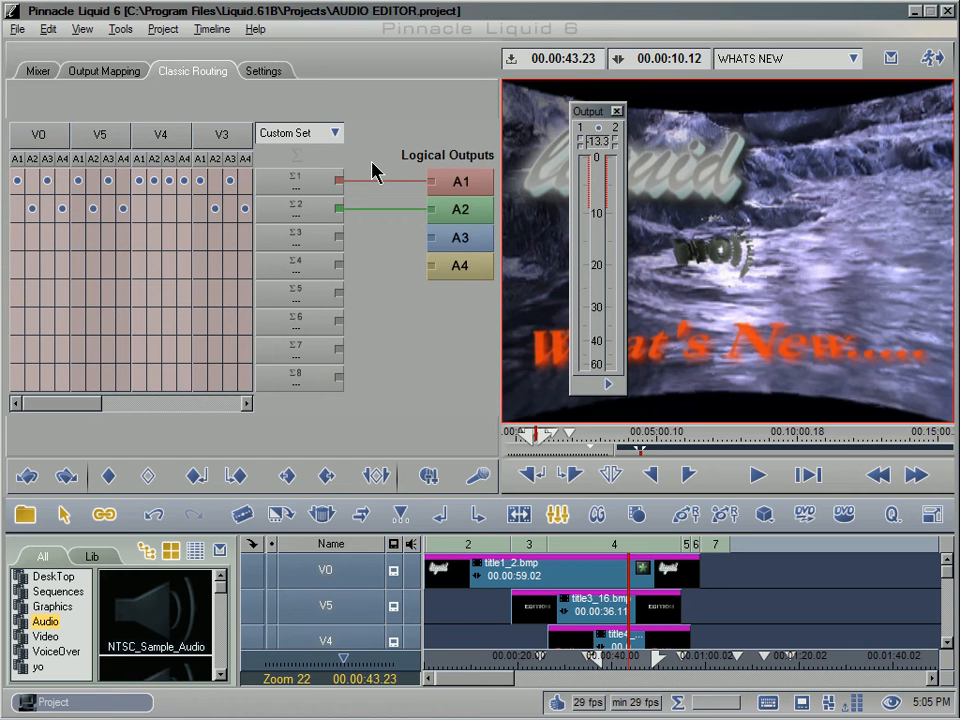
left_click(268, 74)
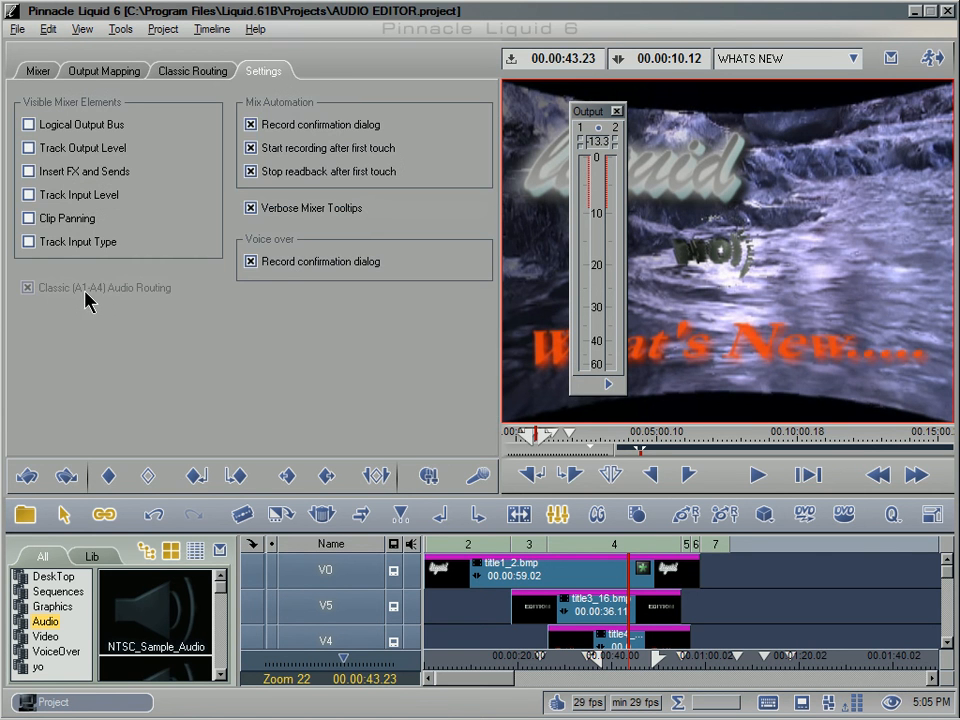
left_click(164, 68)
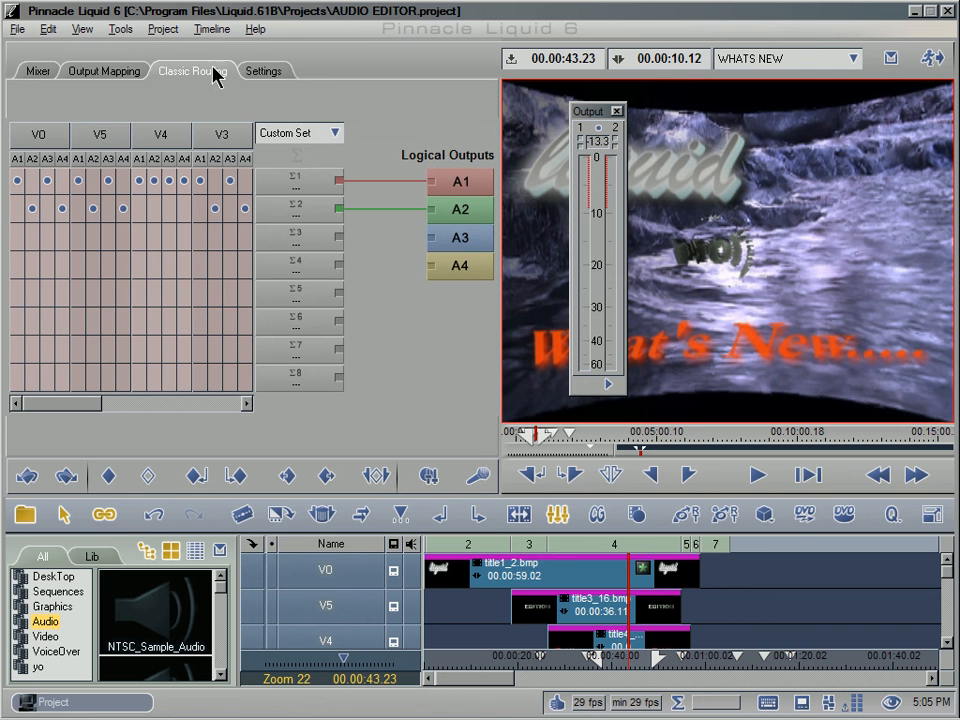
Step: Examine the Classic Routing presets, and compare the Classic (A1-A4) Audio Routing option in sequences 51 and WHATS NEW
left_click(320, 134)
left_click(320, 152)
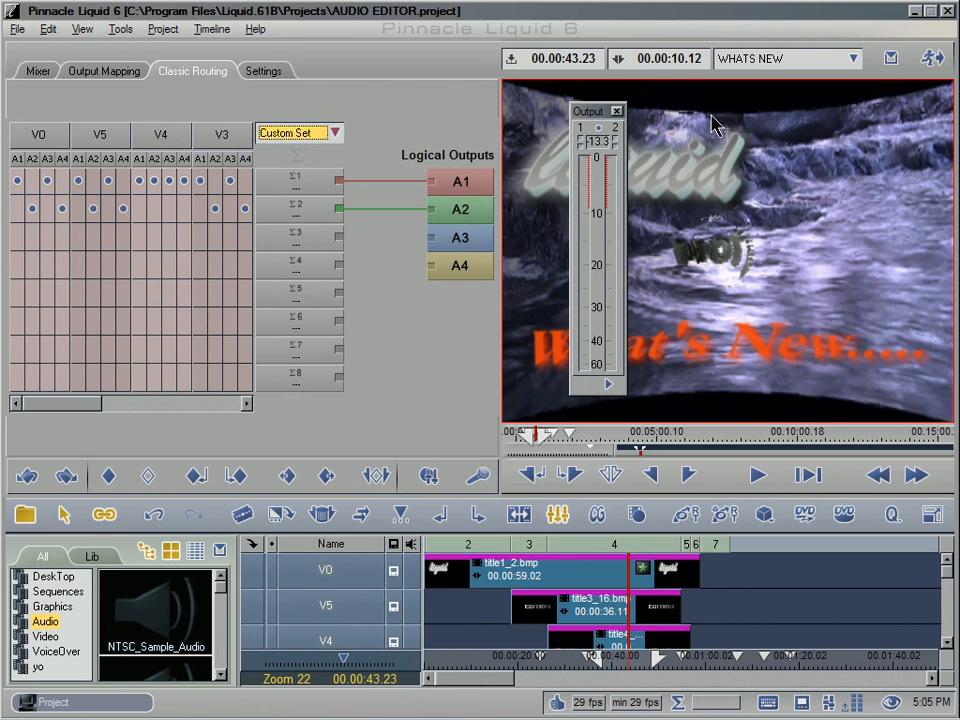
left_click(770, 58)
left_click(762, 101)
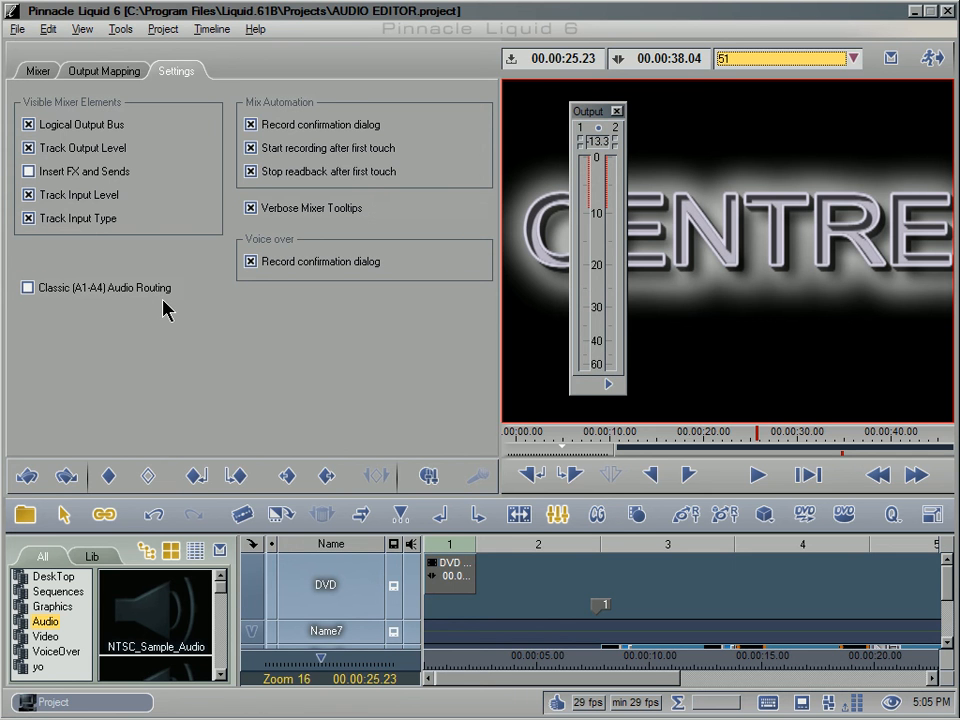
left_click(842, 59)
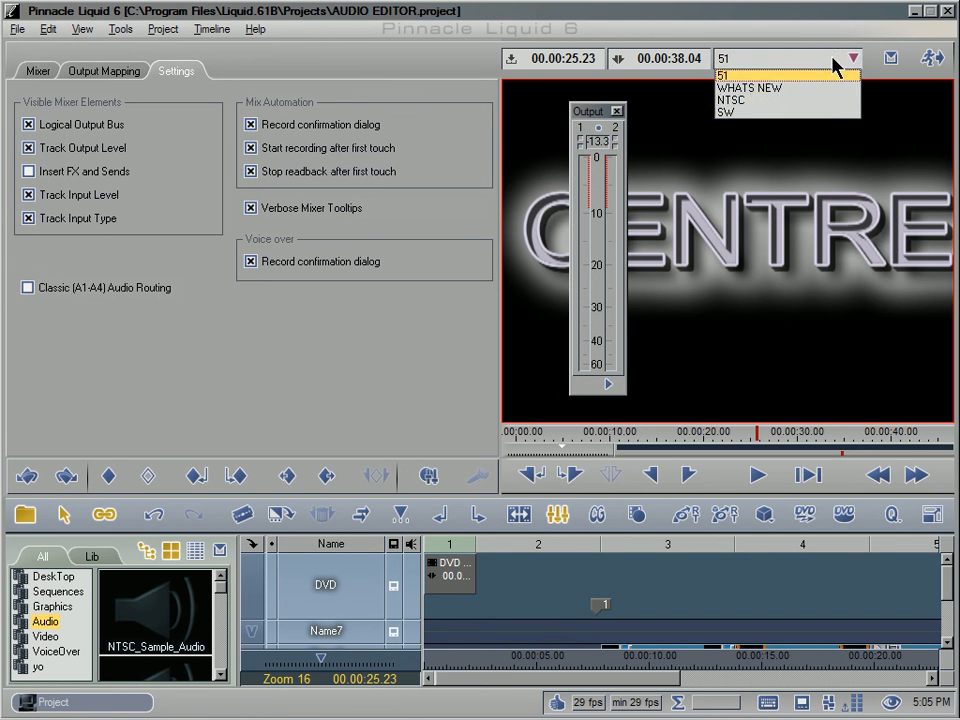
left_click(821, 87)
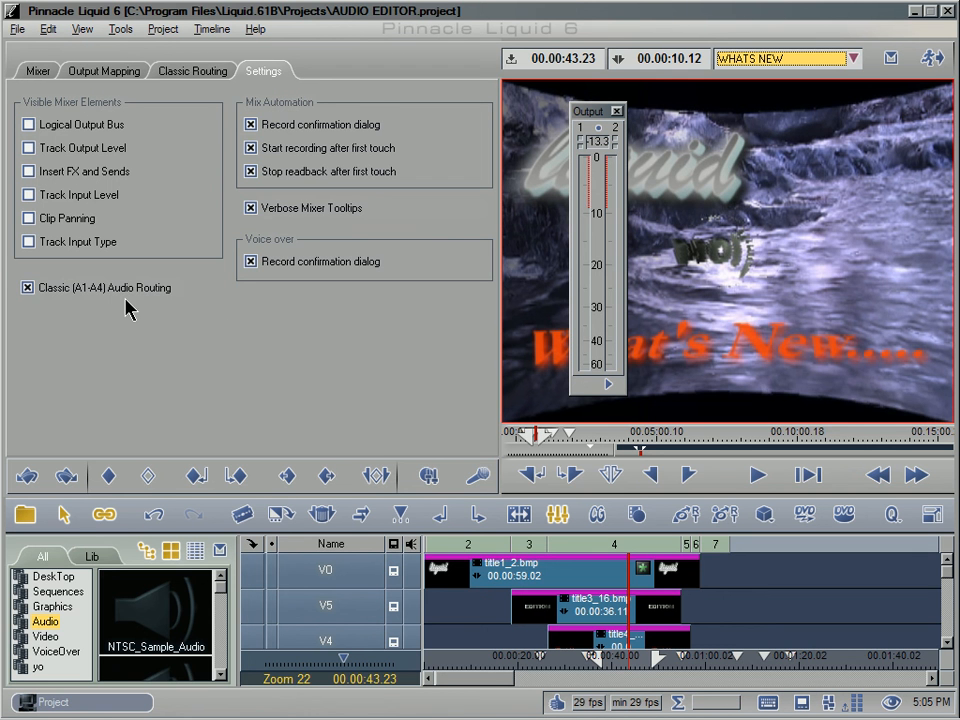
Step: Turn off Classic (A1-A4) Audio Routing for WHATS NEW, and play the MUSIC track from 00.00.36.06 to 00.00.43.02
left_click(29, 288)
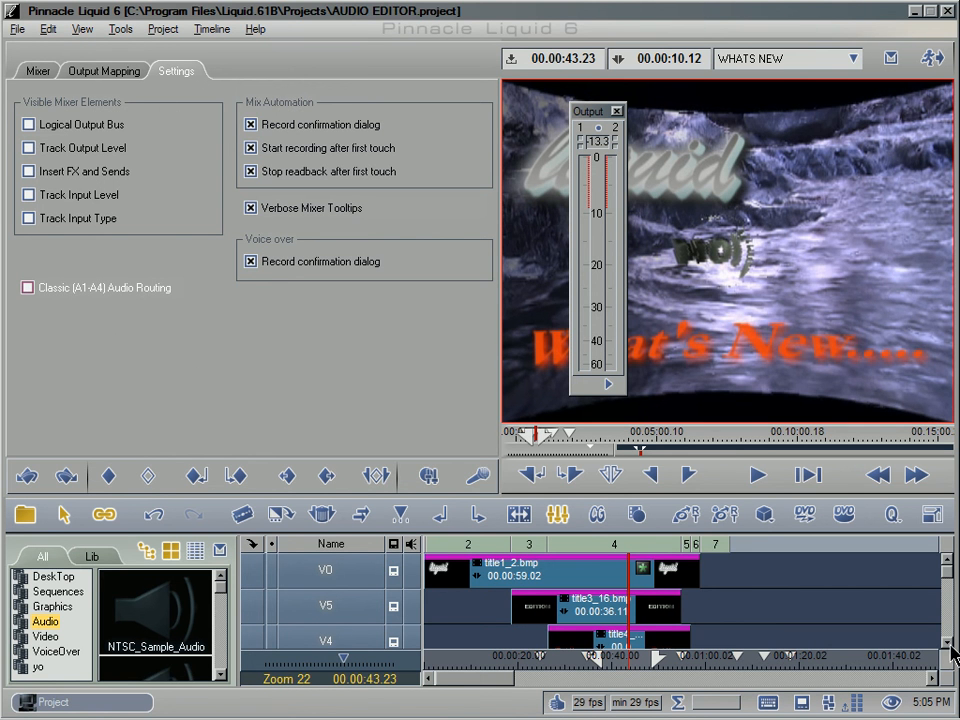
left_click(949, 644)
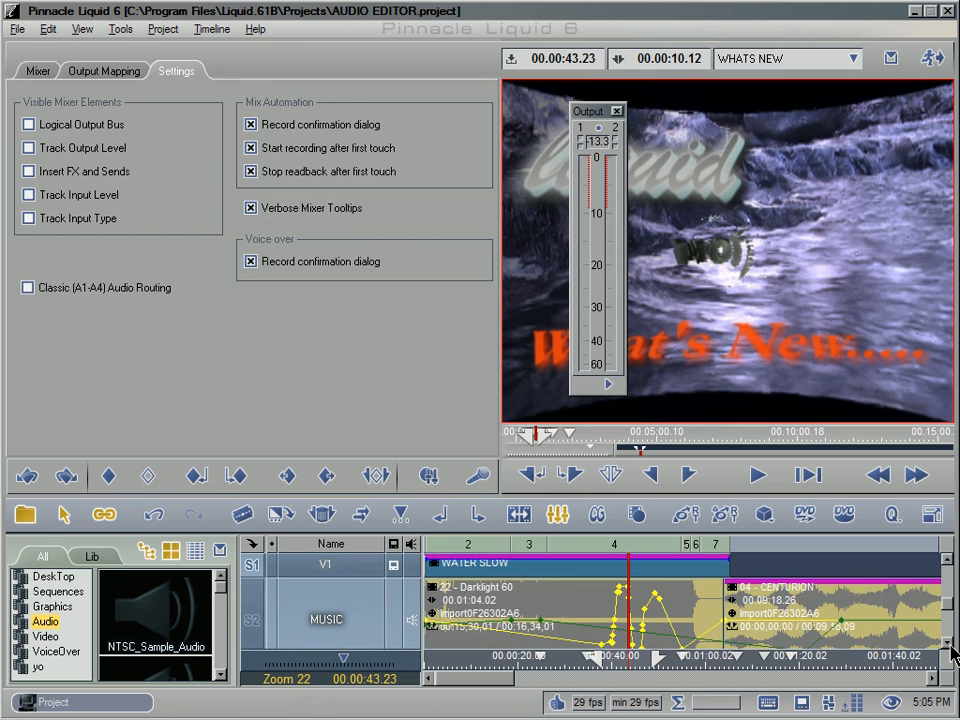
left_click(949, 644)
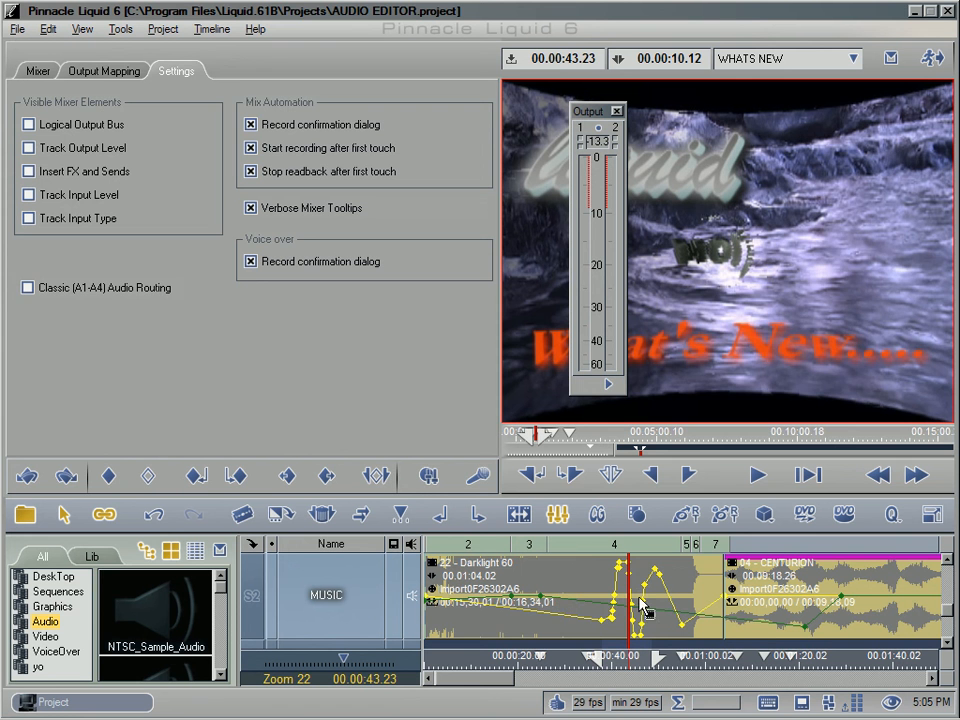
left_click(594, 656)
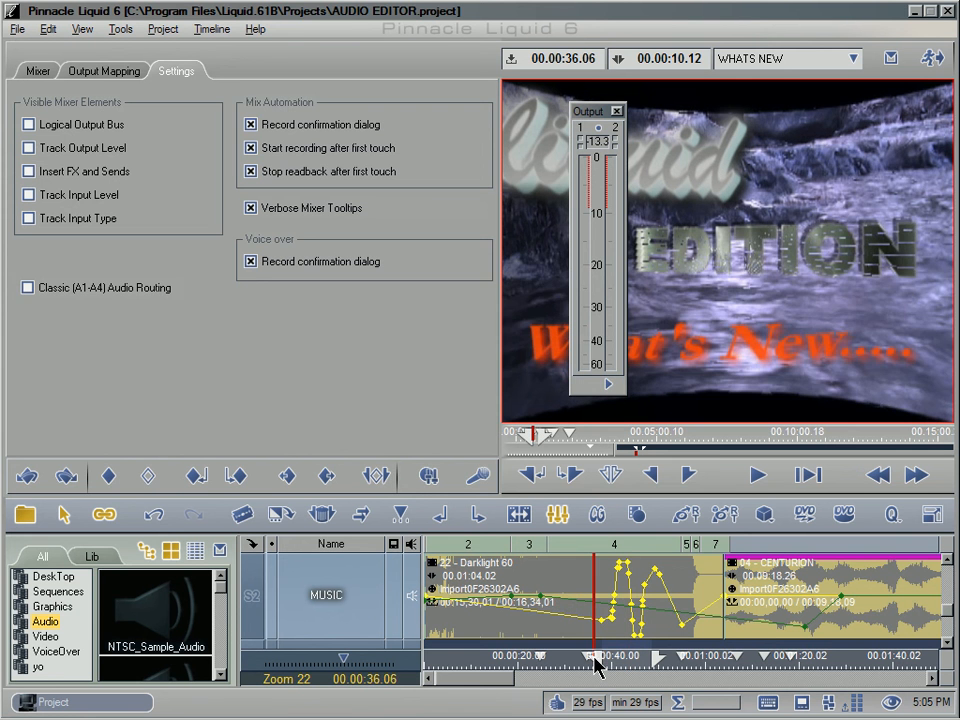
key("space")
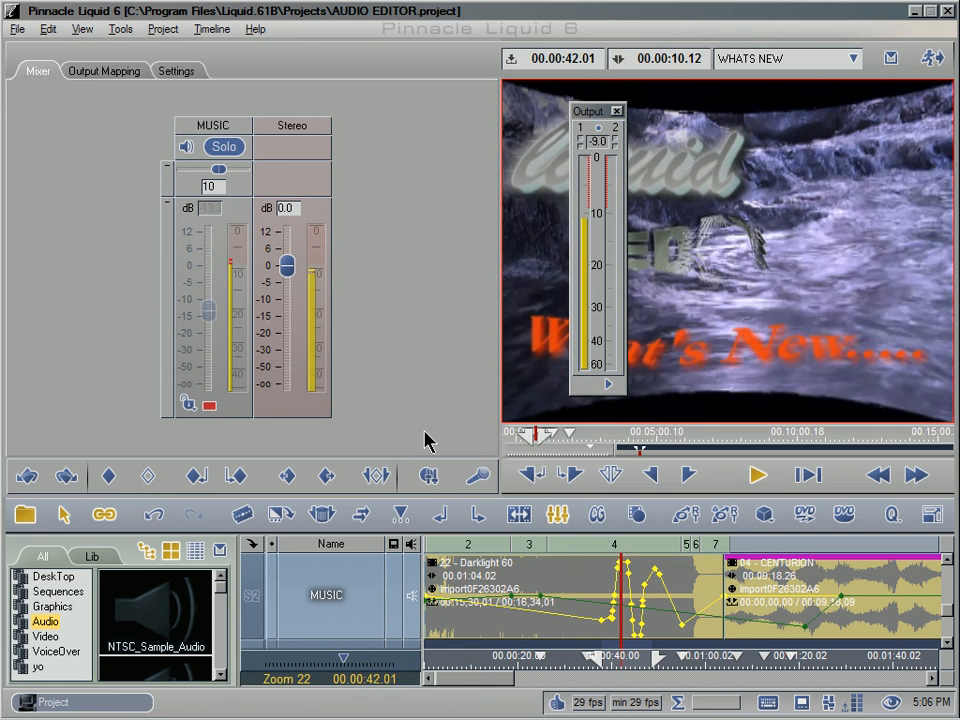
key("space")
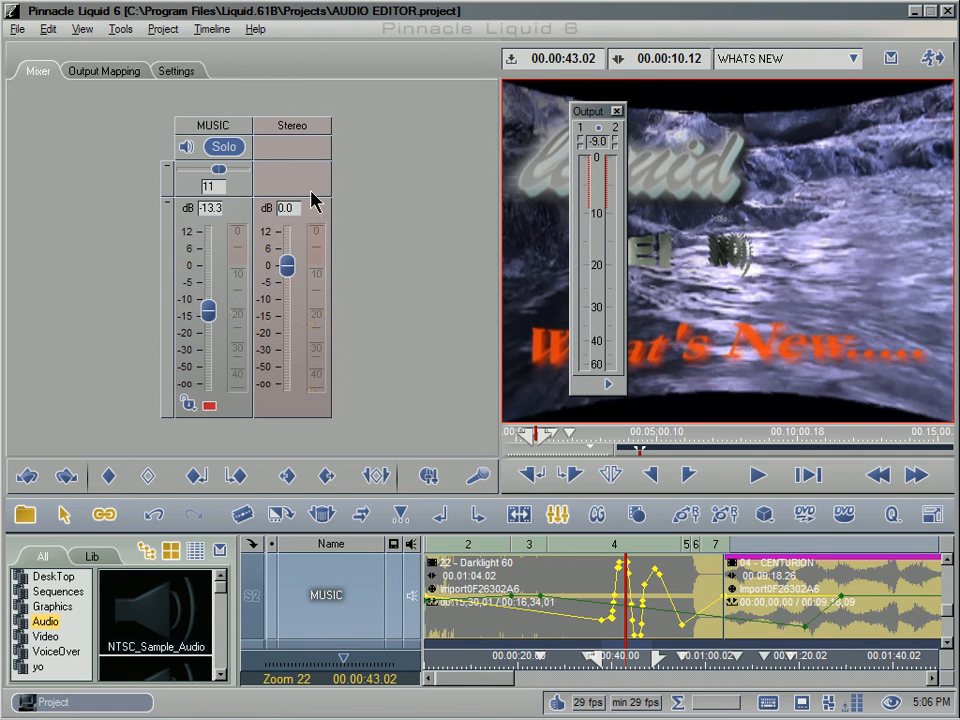
Step: Show the Track Input Type element in the mixer, and set the MUSIC track's input type to Stereo
left_click(180, 72)
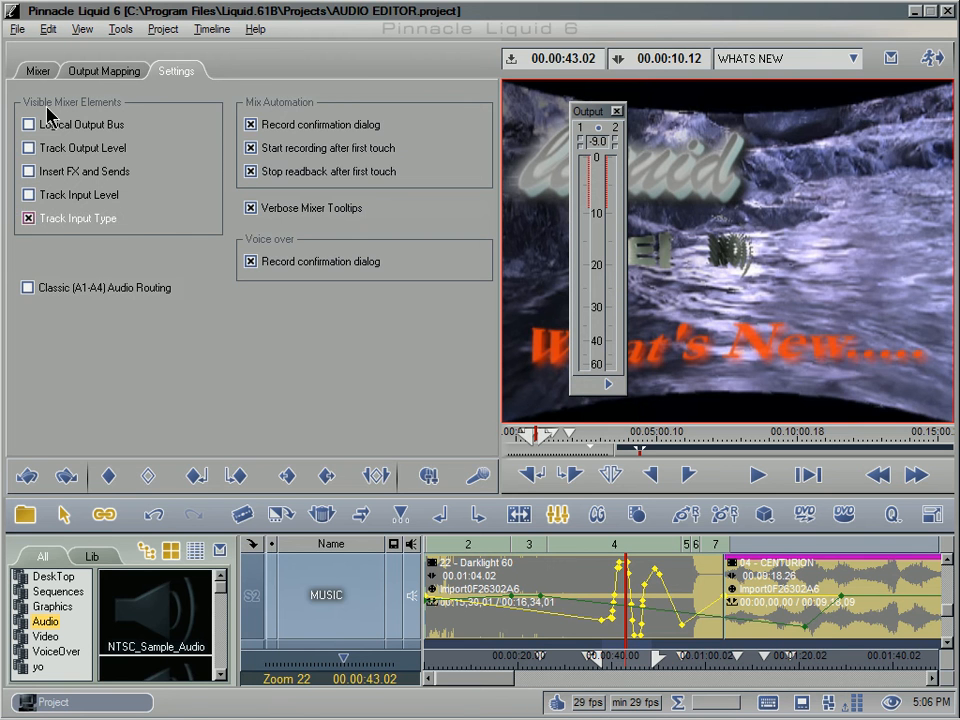
left_click(38, 70)
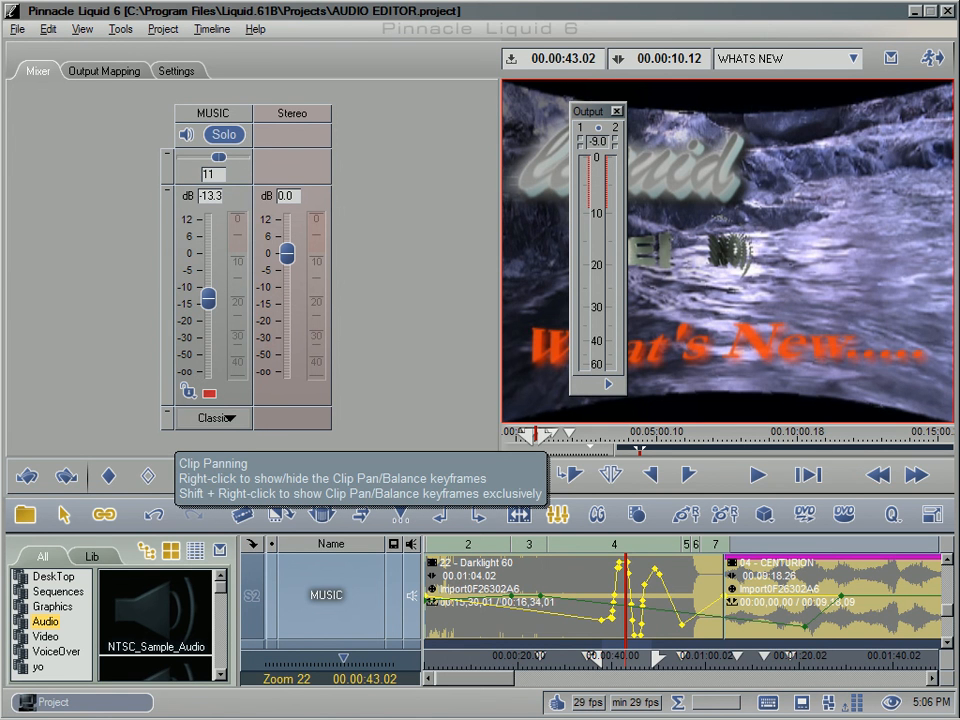
left_click(220, 418)
left_click(229, 453)
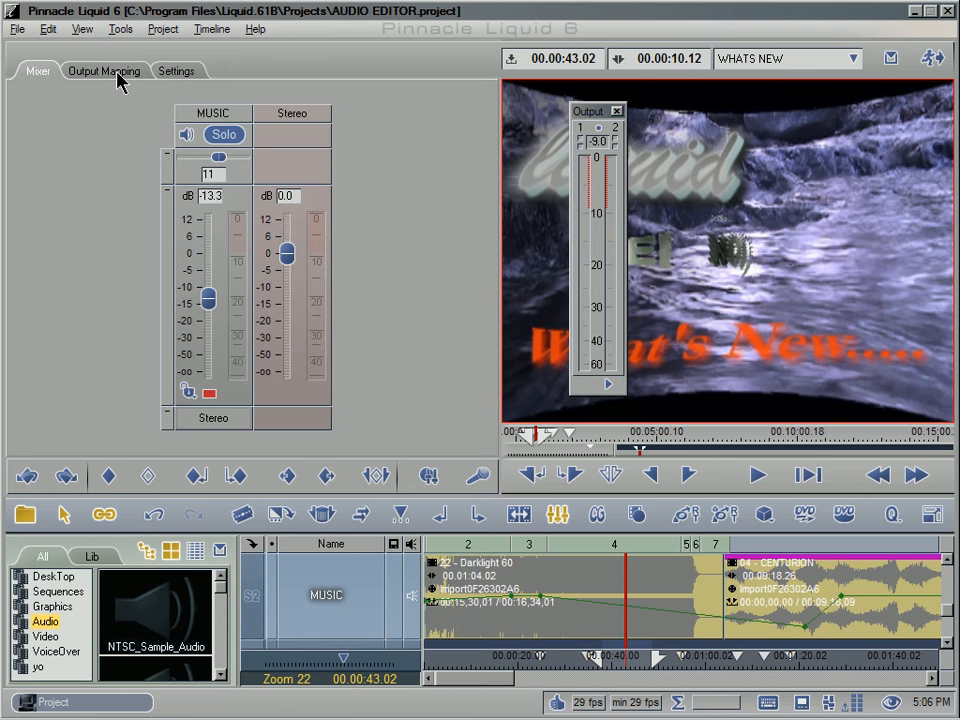
Step: Examine the Stereo and Surround 5.1 output mapping for Fuse/Export Routing and the ASIO driver, checking against the Stereo mixer channel
left_click(110, 74)
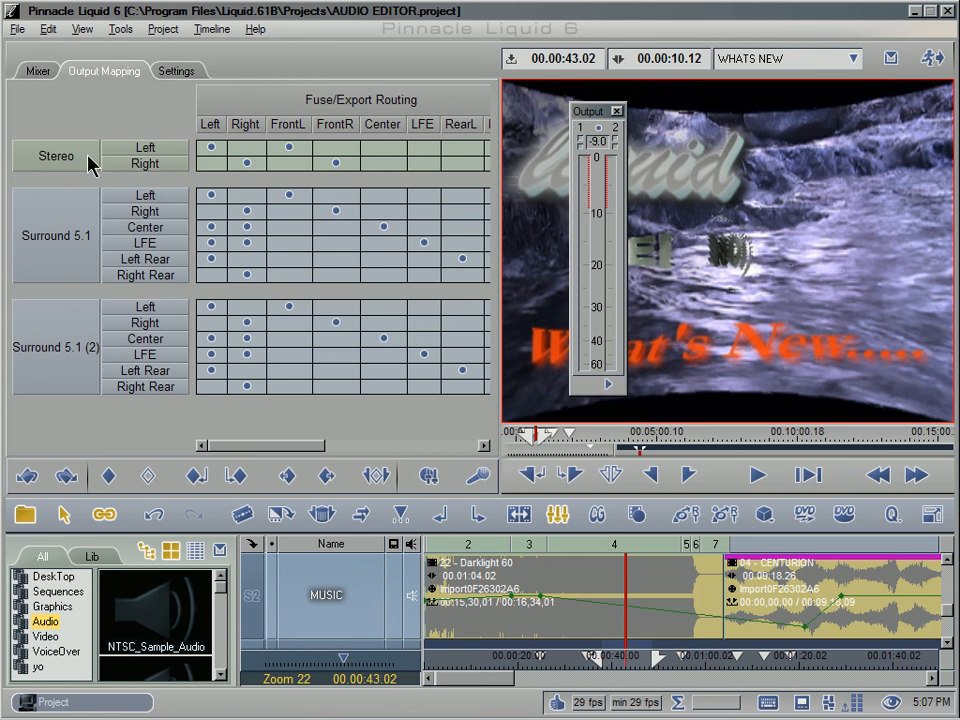
left_click(39, 72)
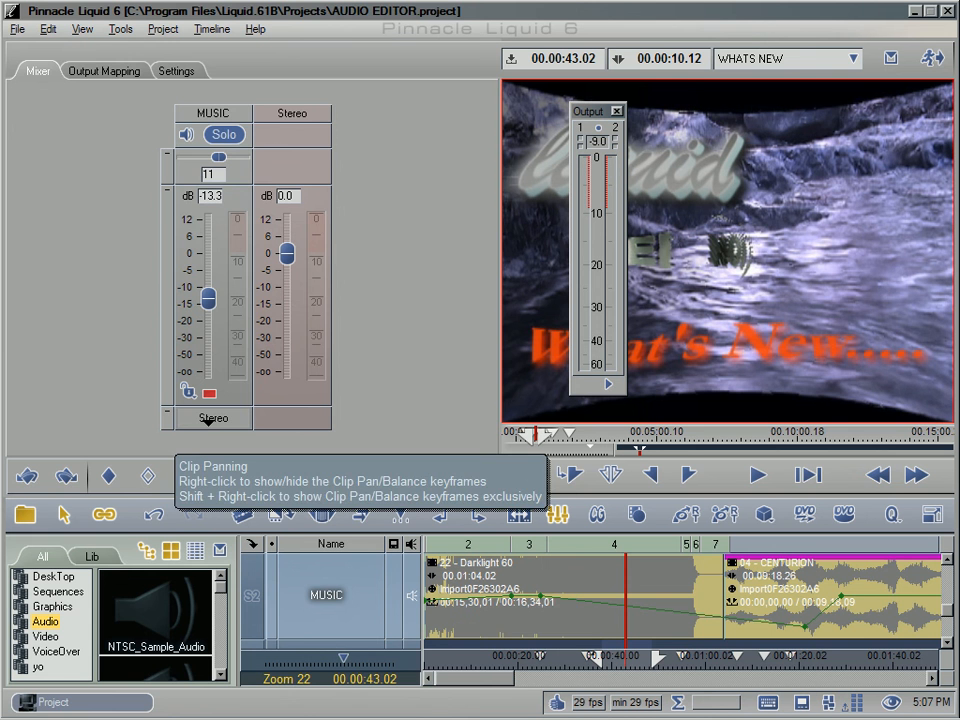
left_click(96, 72)
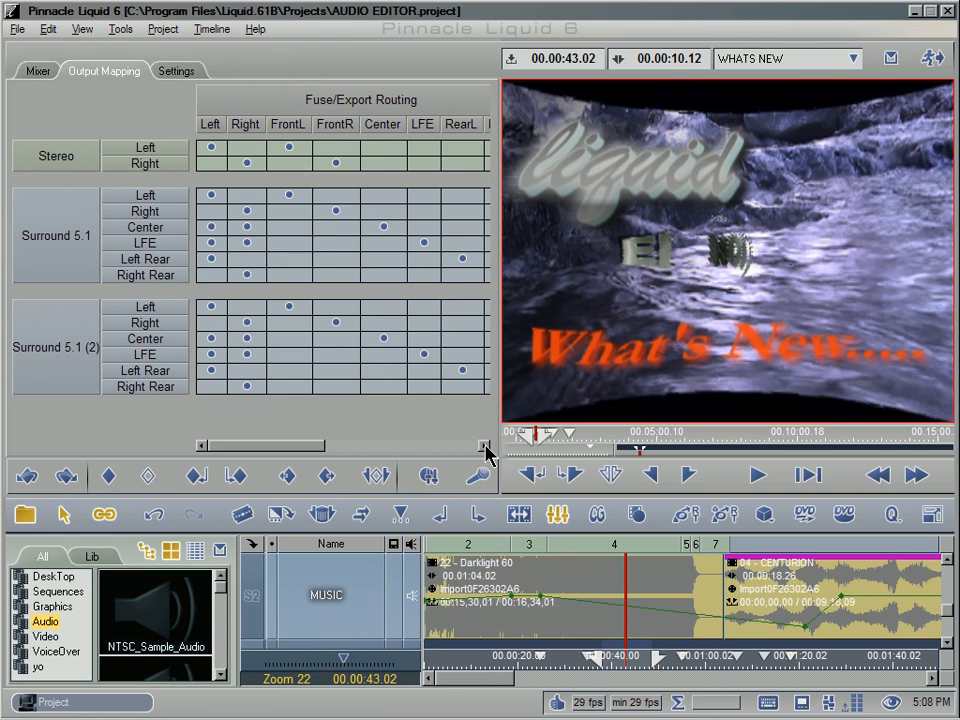
left_click_drag(485, 451, 486, 452)
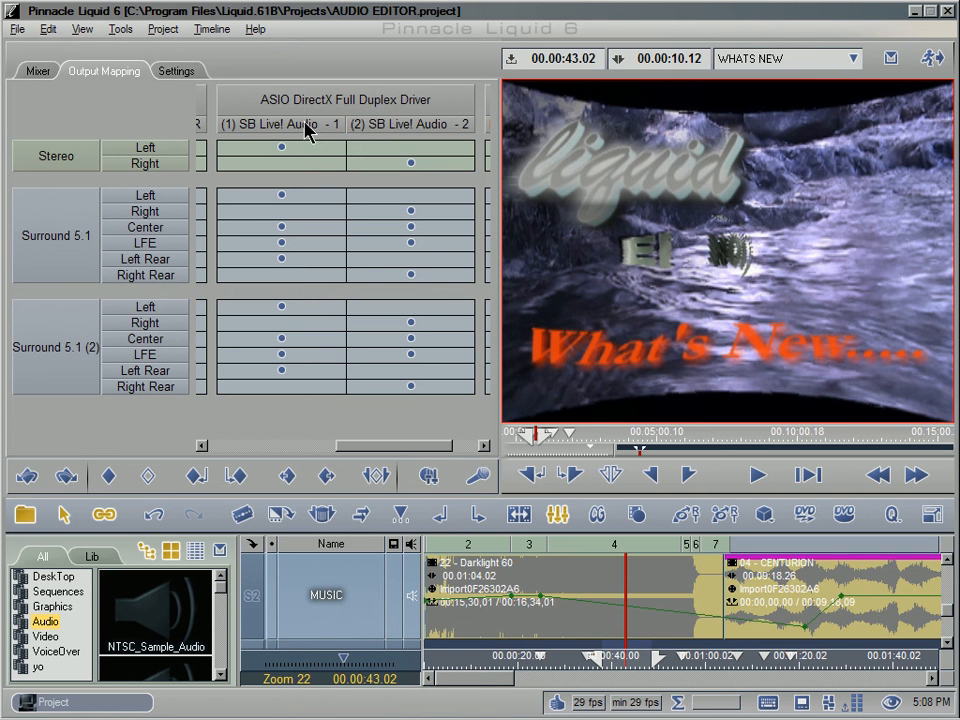
Step: Try alternative assignments of the Stereo bus's Left and Right channels to the SB Live! Audio outputs, restoring the original mapping
left_click(418, 148)
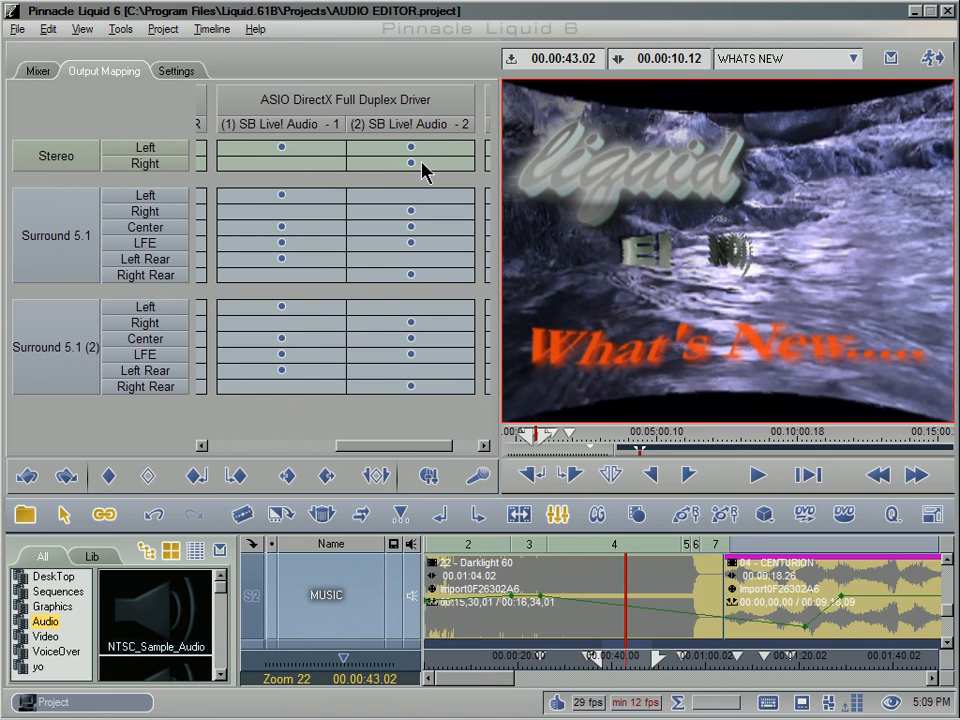
left_click(281, 163)
left_click(291, 163)
left_click(421, 152)
left_click(328, 150)
left_click(325, 166)
left_click(399, 151)
left_click(400, 167)
left_click(272, 148)
left_click(424, 162)
Step: Examine the 1394 Left and Right columns of the output mapping
left_click_drag(420, 448, 447, 455)
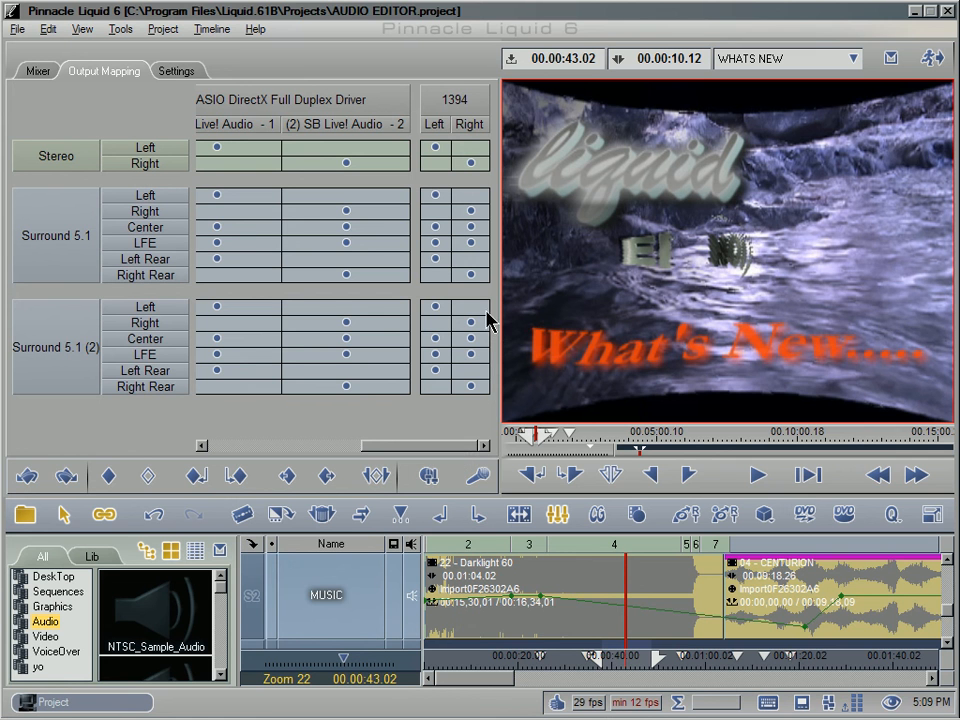